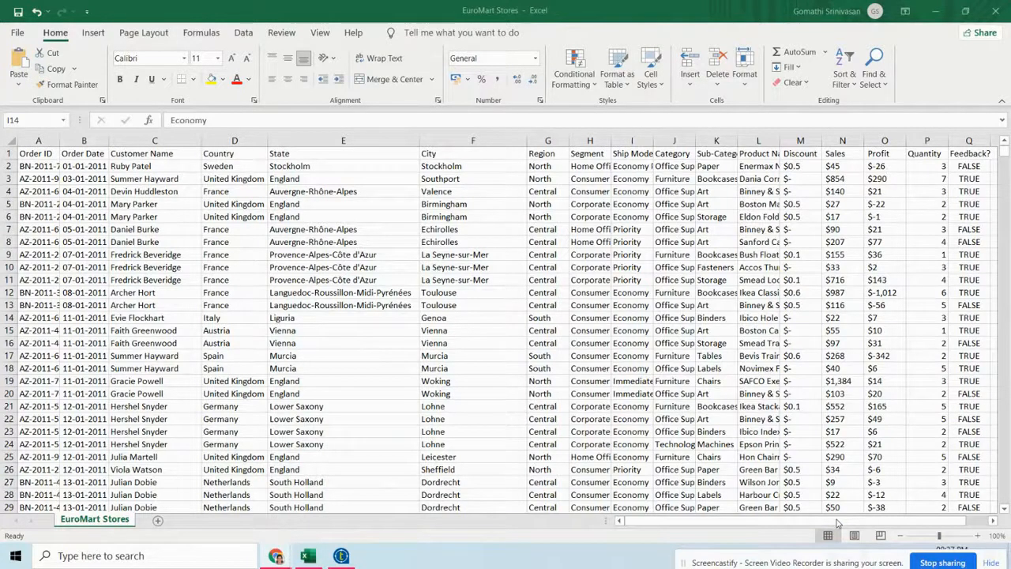
- Widen the Order ID column enough to show the complete order IDs
{"action": "left_click", "coordinate": [61, 141]}
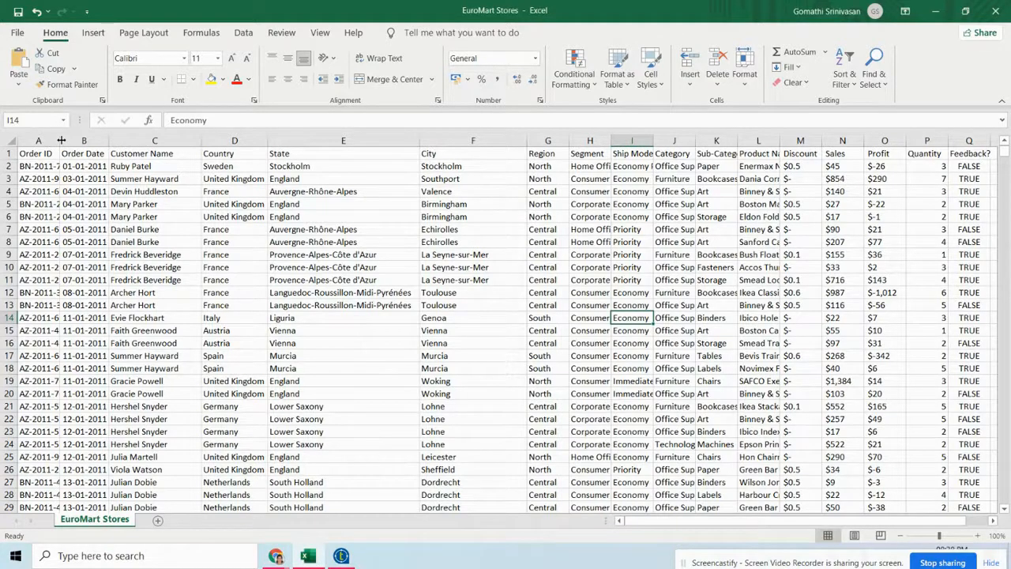
{"action": "left_click_drag", "start_coordinate": [60, 140], "coordinate": [94, 141]}
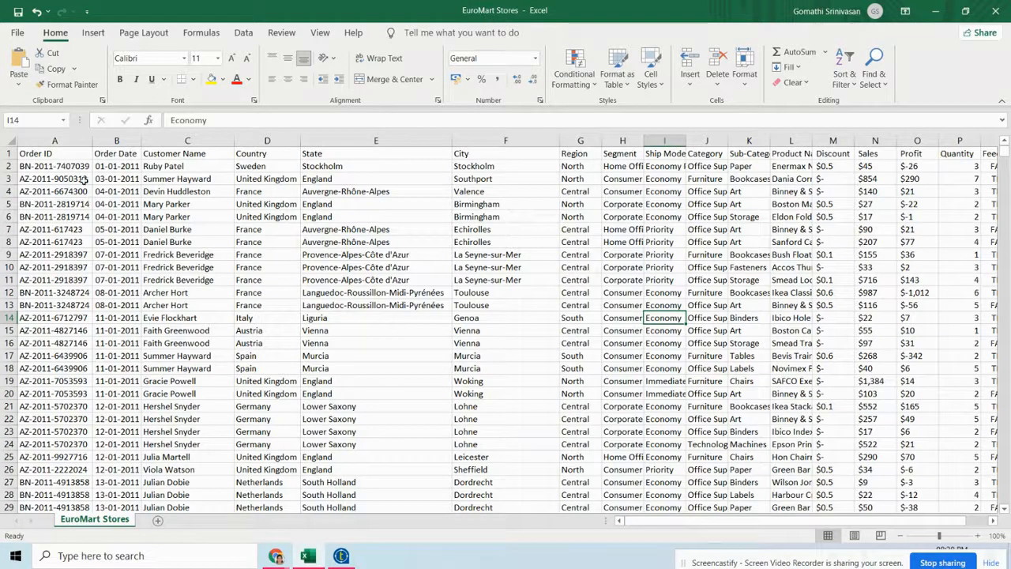
- Examine the first order records row by row, including the order ID, date, customer, country and state fields of row 2
{"action": "left_click", "coordinate": [6, 166]}
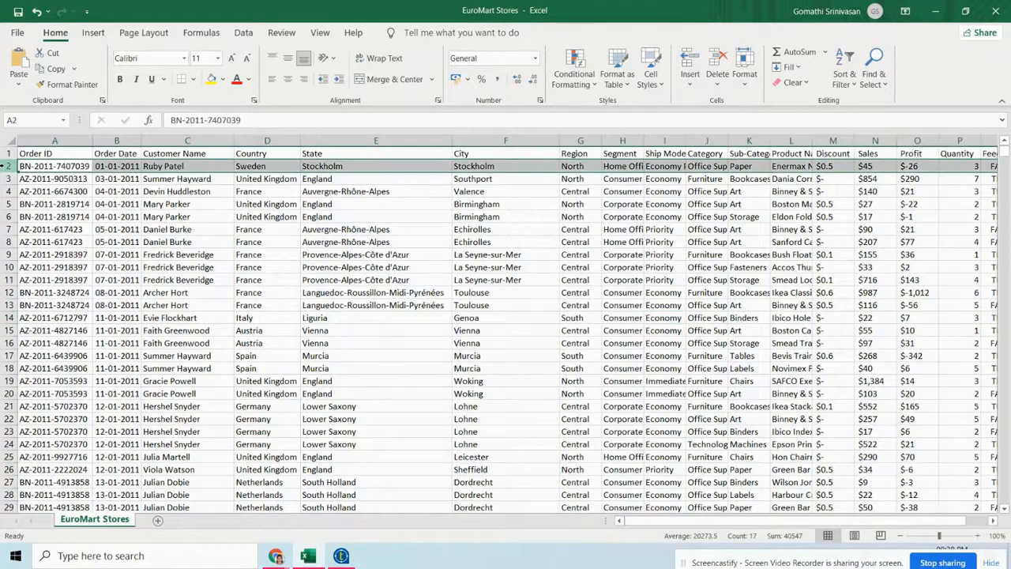
{"action": "left_click", "coordinate": [7, 178]}
{"action": "left_click", "coordinate": [6, 166]}
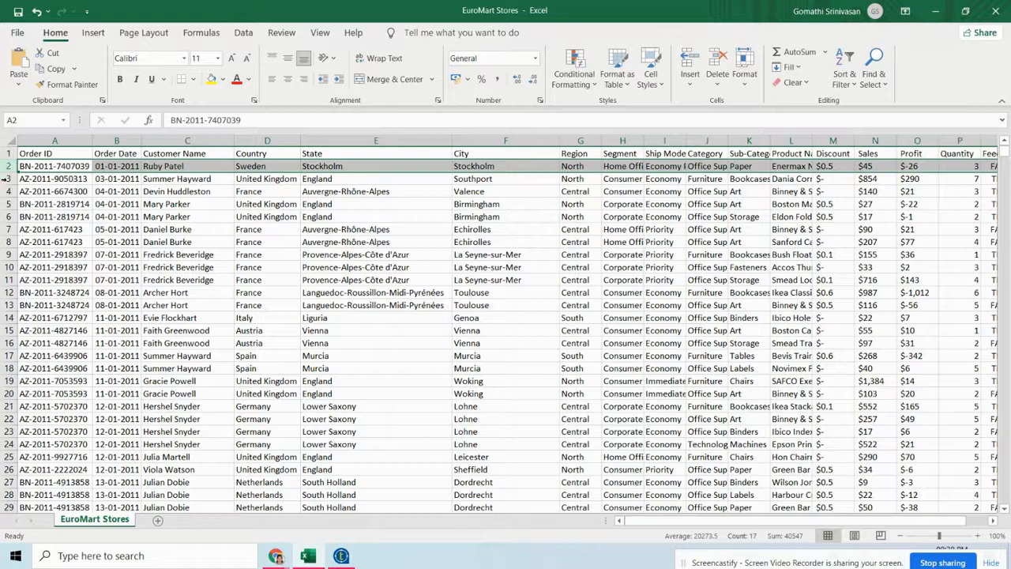
{"action": "left_click", "coordinate": [7, 179]}
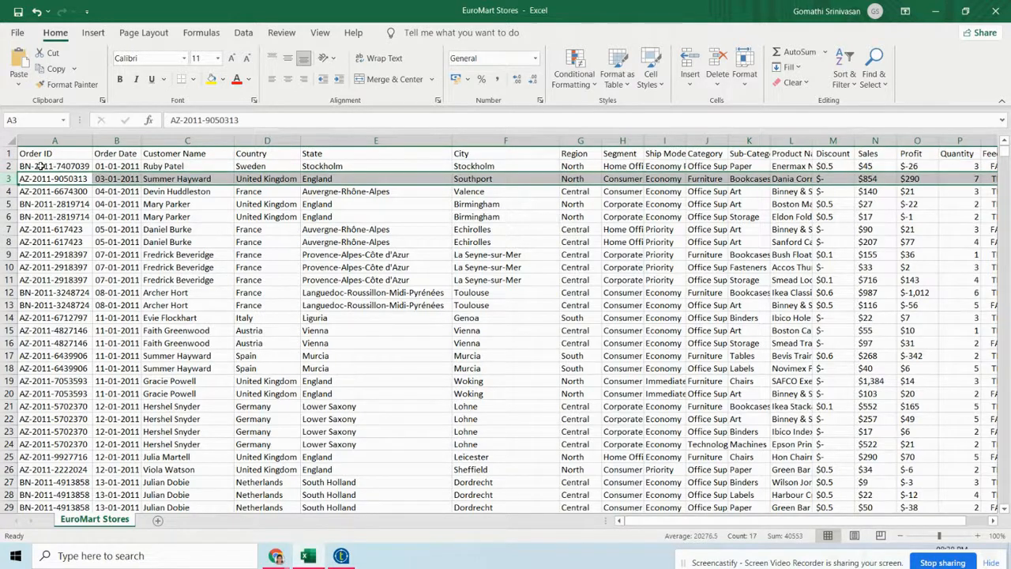
{"action": "left_click", "coordinate": [39, 166]}
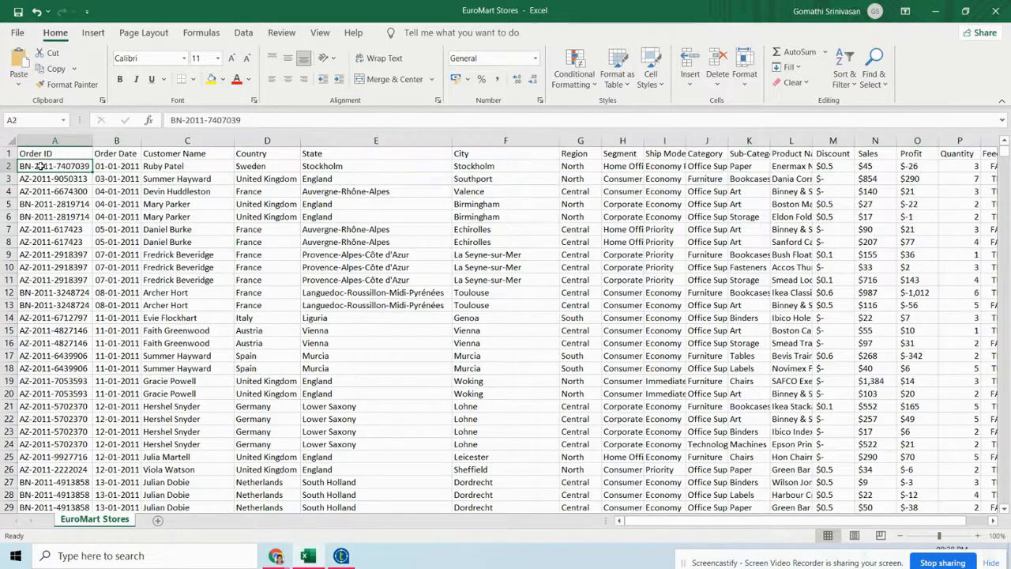
{"action": "left_click", "coordinate": [133, 169]}
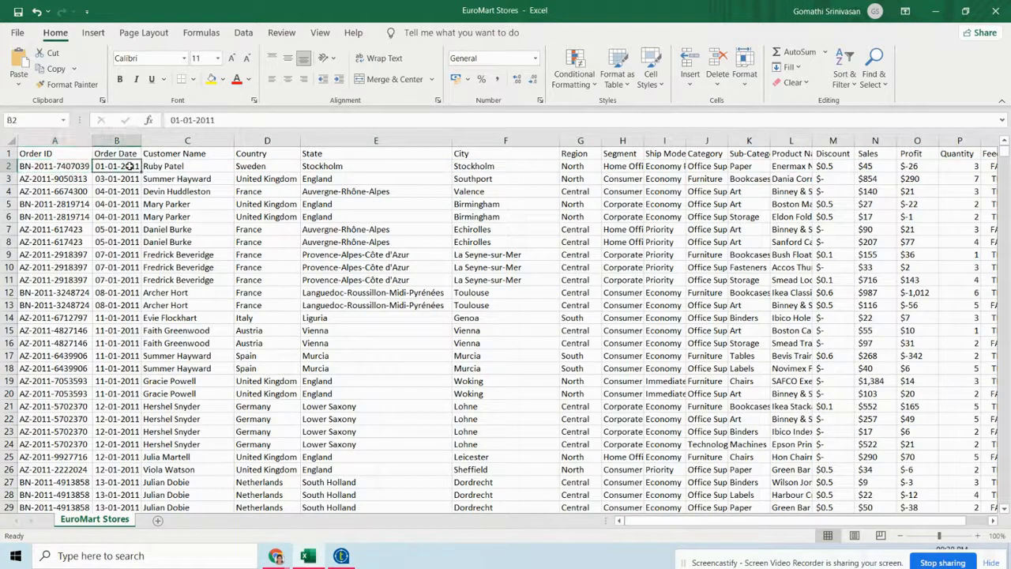
{"action": "left_click", "coordinate": [180, 169]}
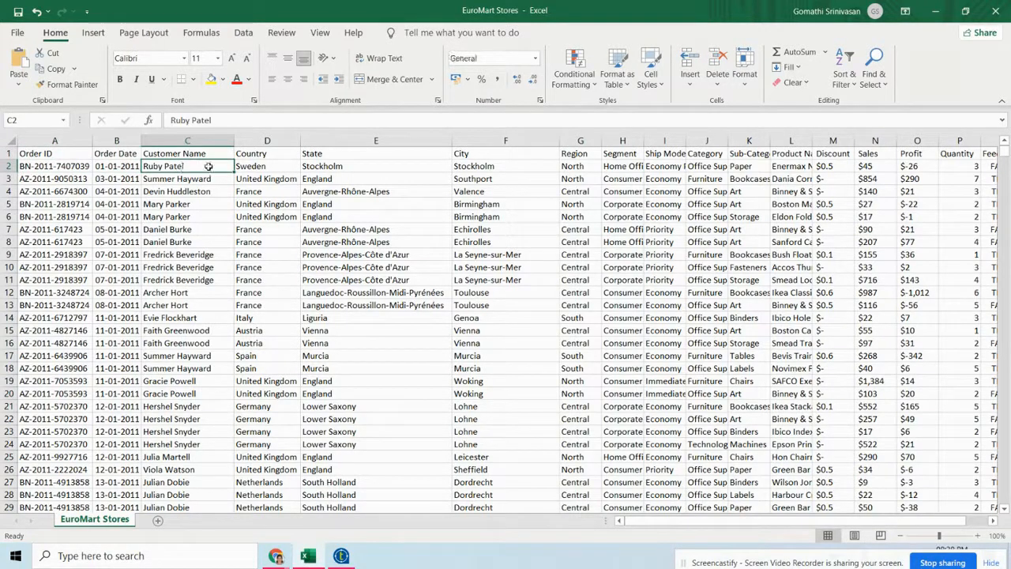
{"action": "left_click", "coordinate": [240, 169]}
{"action": "left_click", "coordinate": [309, 169]}
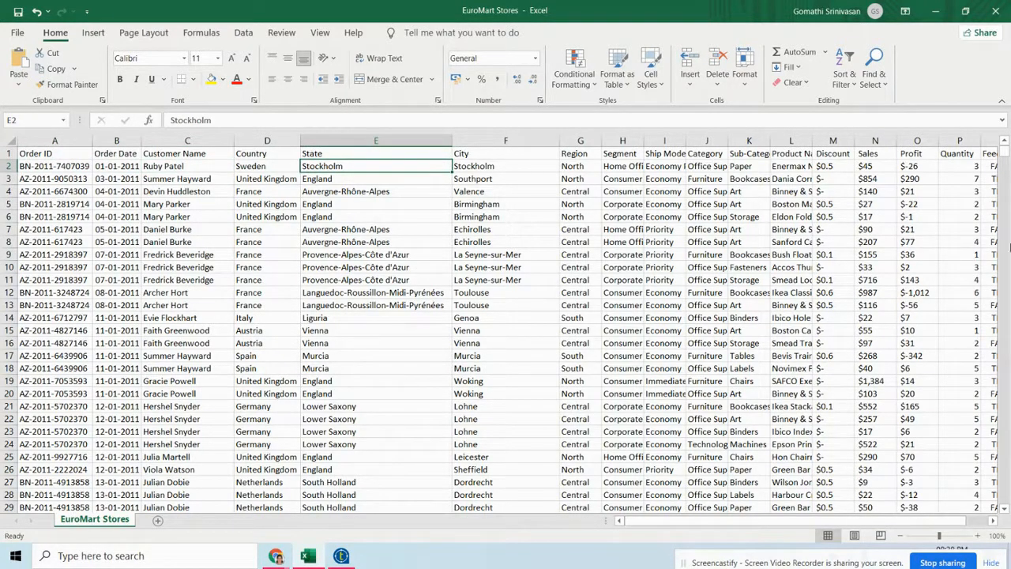
{"action": "left_click", "coordinate": [8, 166]}
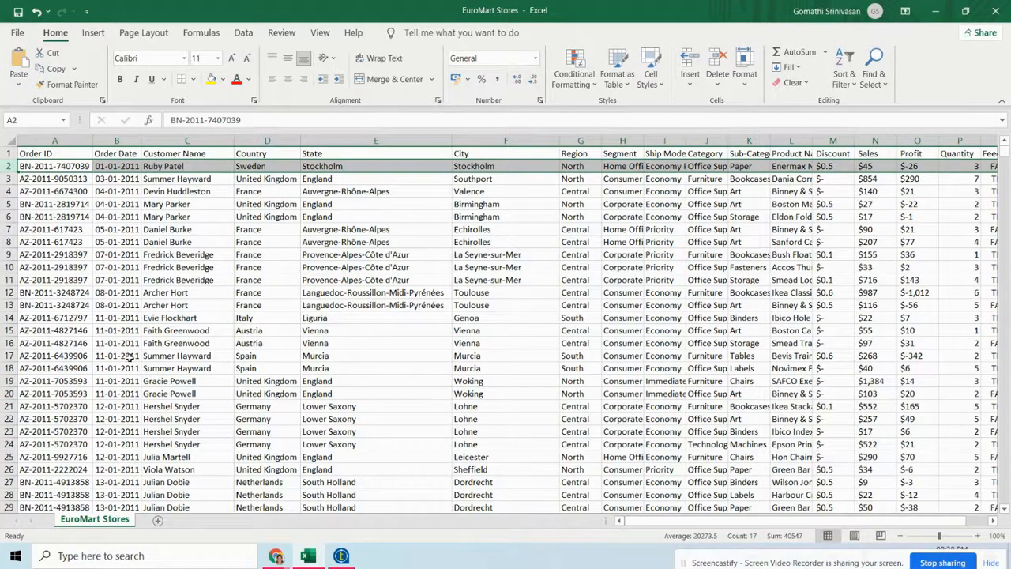
{"action": "scroll", "coordinate": [79, 305], "scroll_direction": "down", "scroll_amount": 3}
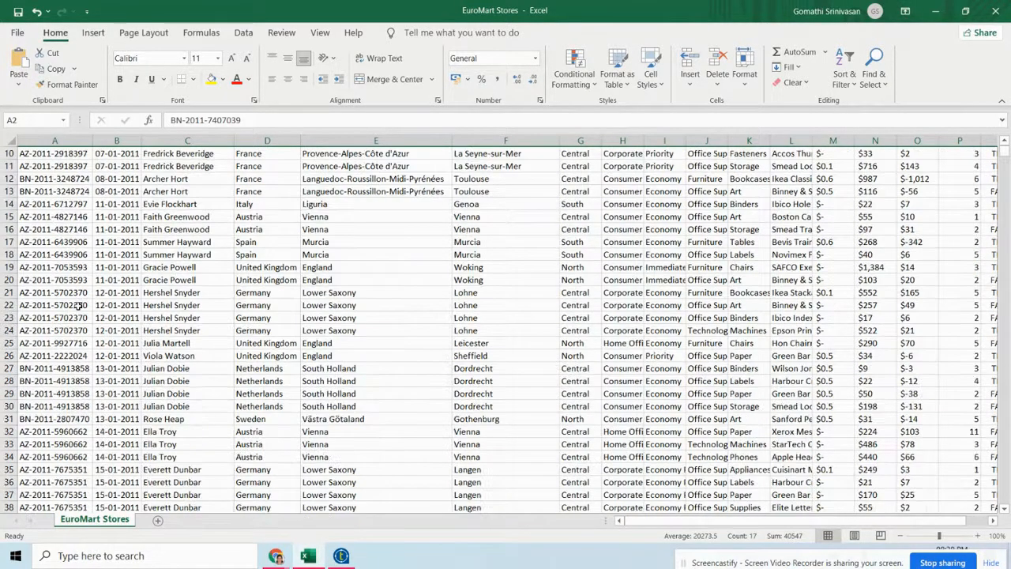
{"action": "scroll", "coordinate": [79, 306], "scroll_direction": "up", "scroll_amount": 3}
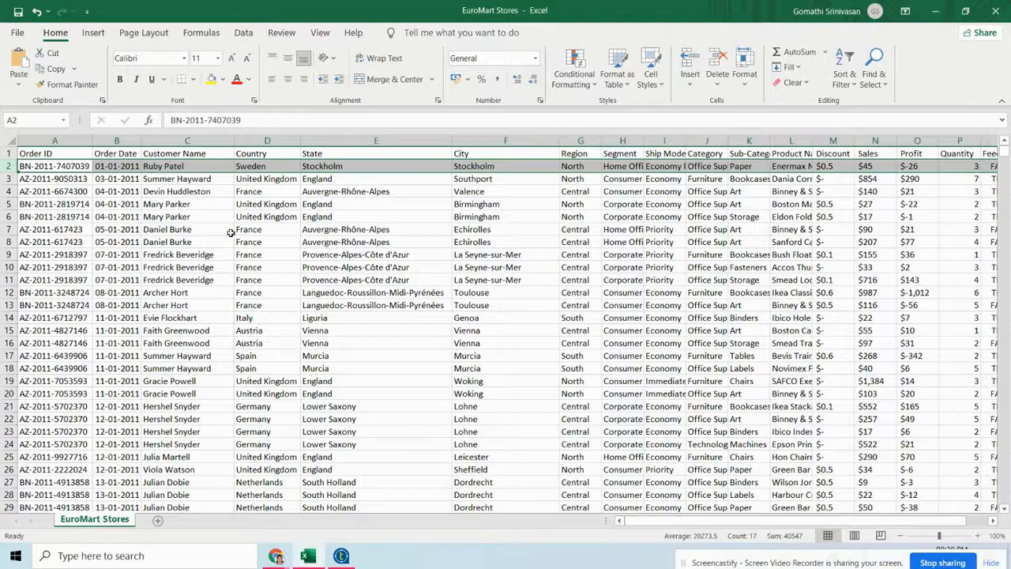
- Examine the entries in the Country column across the first rows of the order data
{"action": "left_click", "coordinate": [327, 214]}
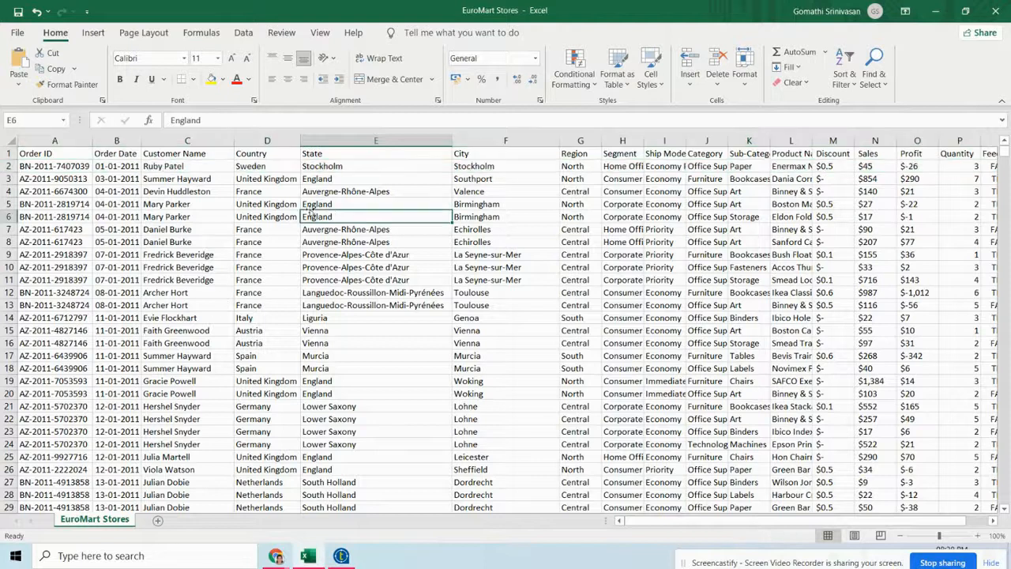
{"action": "left_click", "coordinate": [269, 166]}
{"action": "left_click", "coordinate": [272, 179]}
{"action": "left_click", "coordinate": [274, 192]}
{"action": "left_click", "coordinate": [272, 207]}
{"action": "left_click", "coordinate": [266, 329]}
{"action": "left_click", "coordinate": [271, 370]}
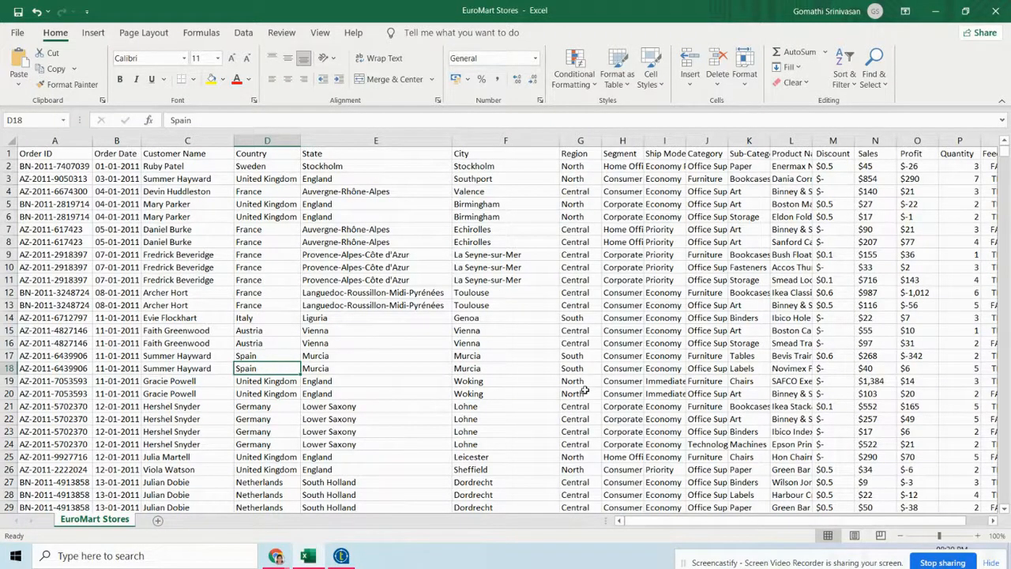
- Fit the Segment column's width to its contents and check the first Region and Sales entries
{"action": "double_click", "coordinate": [644, 140]}
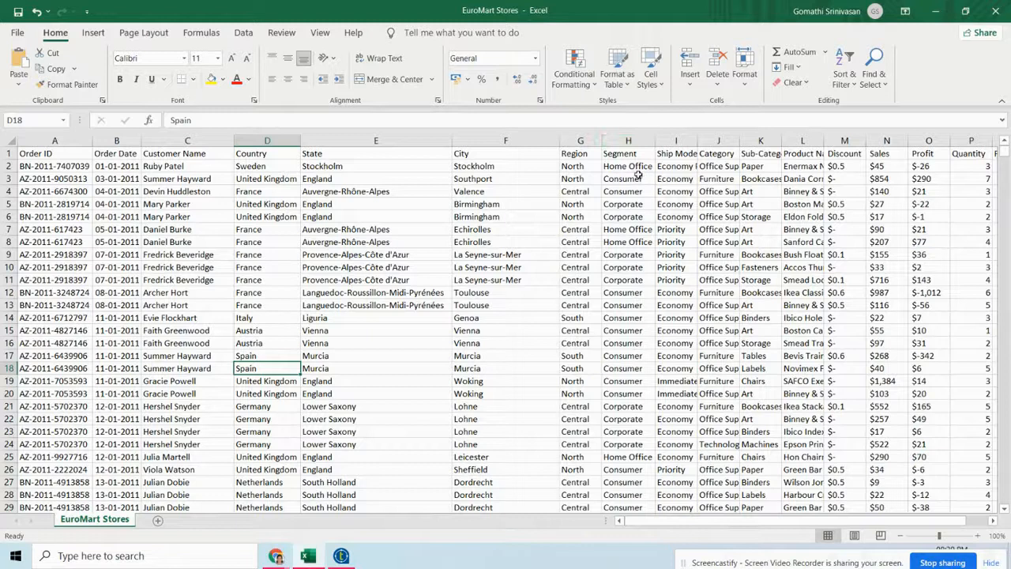
{"action": "left_click", "coordinate": [589, 169]}
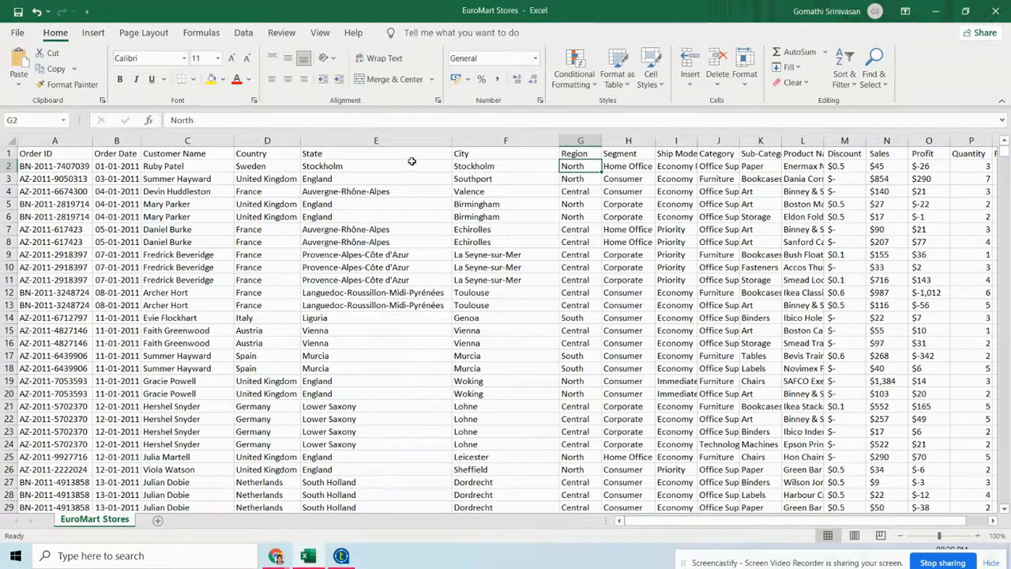
{"action": "left_click", "coordinate": [889, 167]}
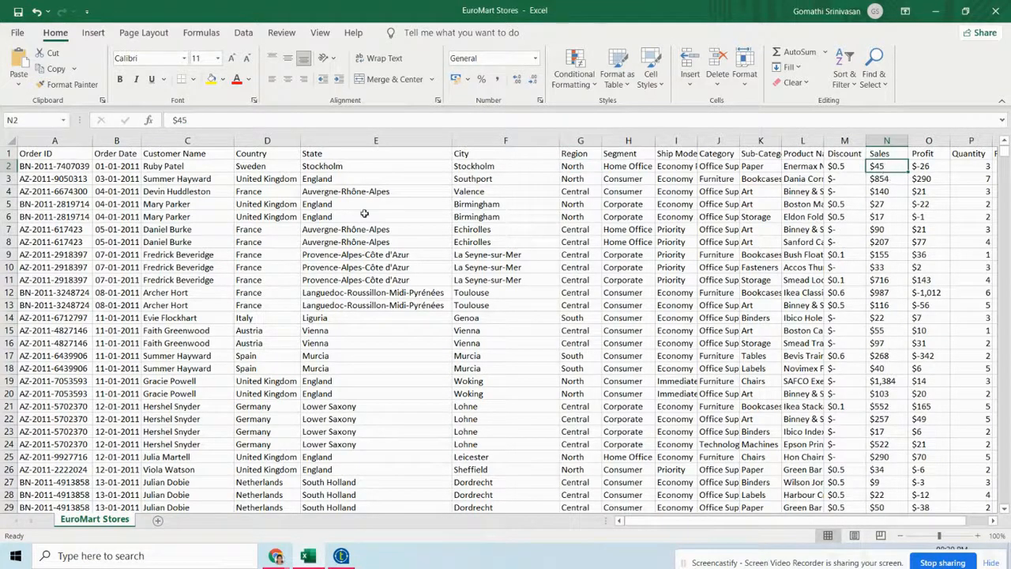
{"action": "left_click", "coordinate": [592, 184]}
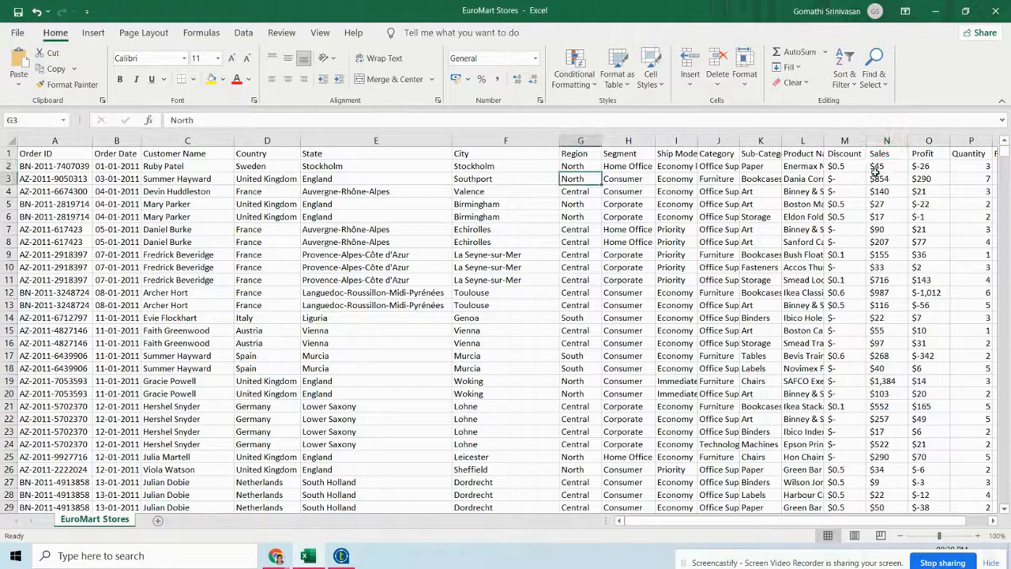
- Add a new worksheet and enter the headers Region in A1 and Sales in B1
{"action": "left_click", "coordinate": [159, 522]}
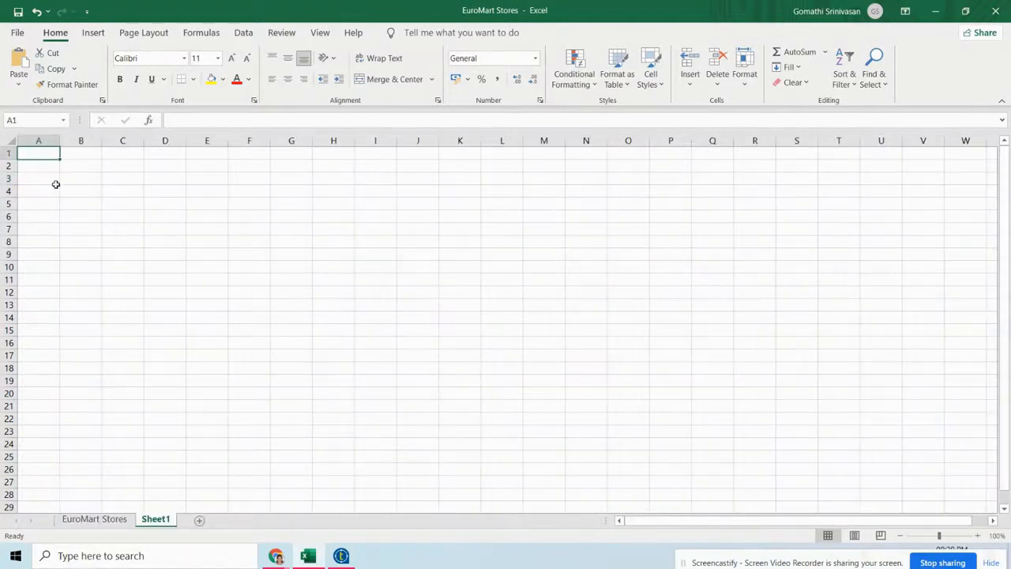
{"action": "type", "text": "Region"}
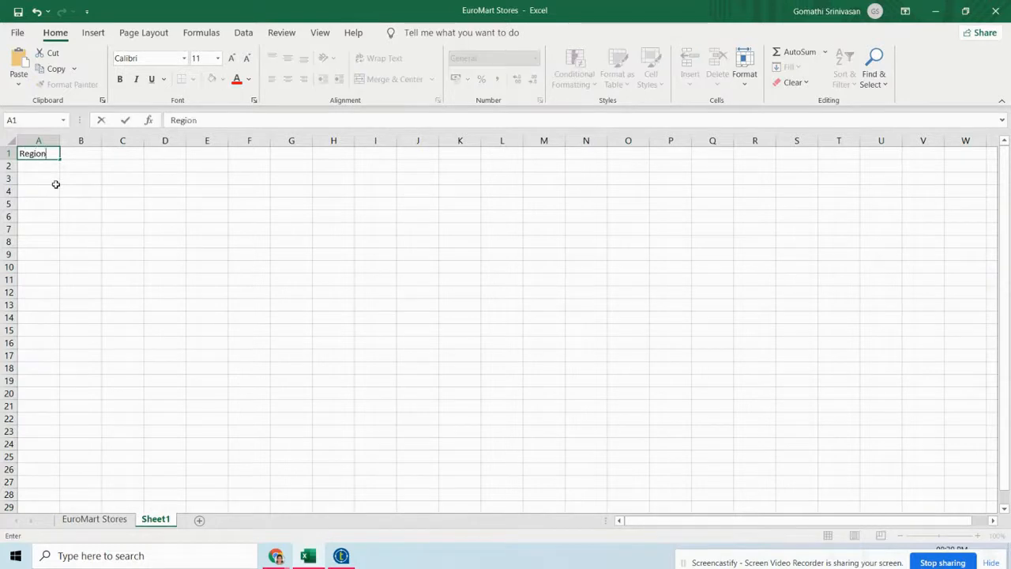
{"action": "key", "text": "Tab"}
{"action": "type", "text": "Sales"}
{"action": "key", "text": "Return"}
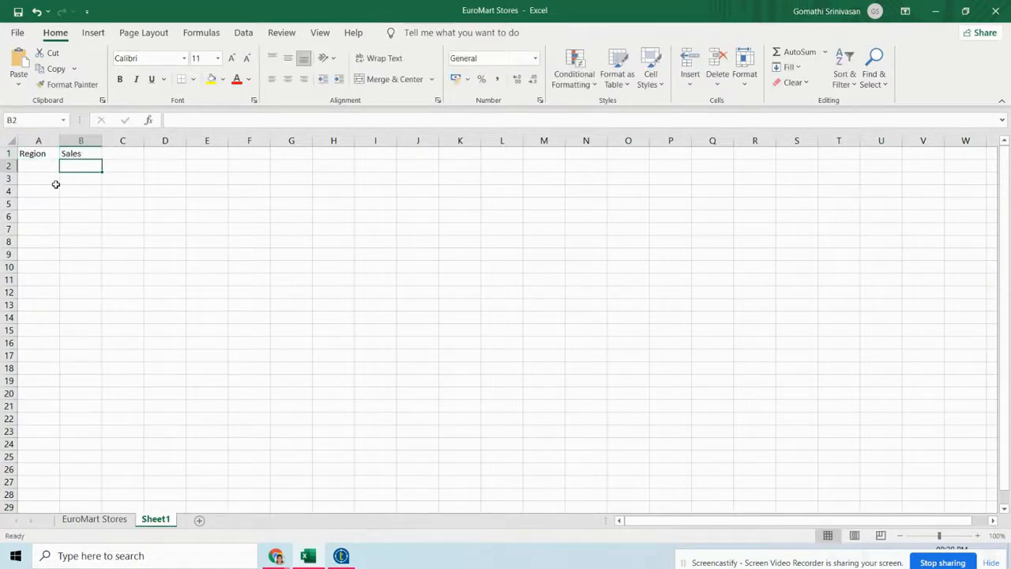
- Enter two North records under the headers, with sales of 12 in row 2 and 25 in row 3
{"action": "type", "text": "North"}
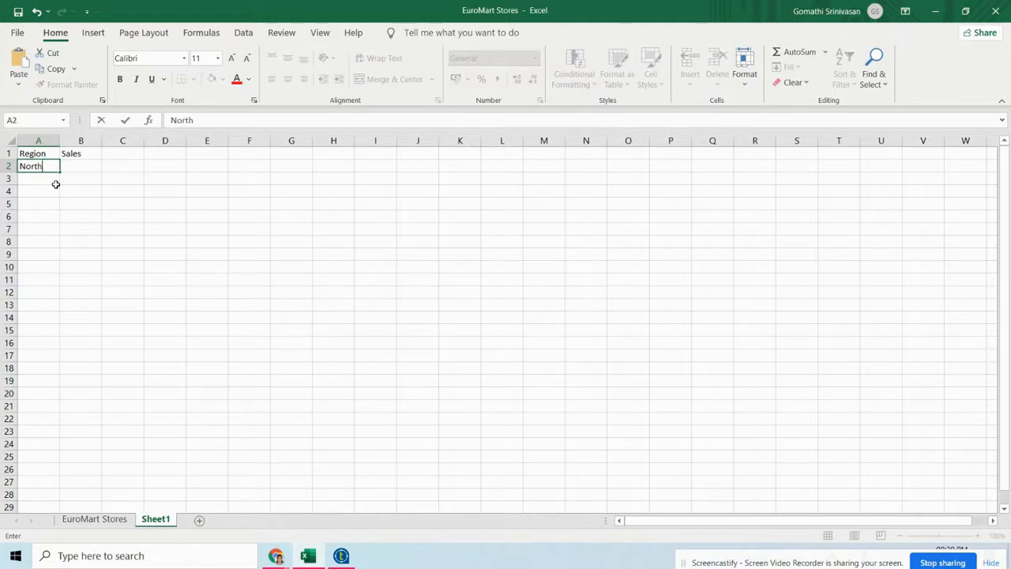
{"action": "key", "text": "Tab"}
{"action": "type", "text": "12"}
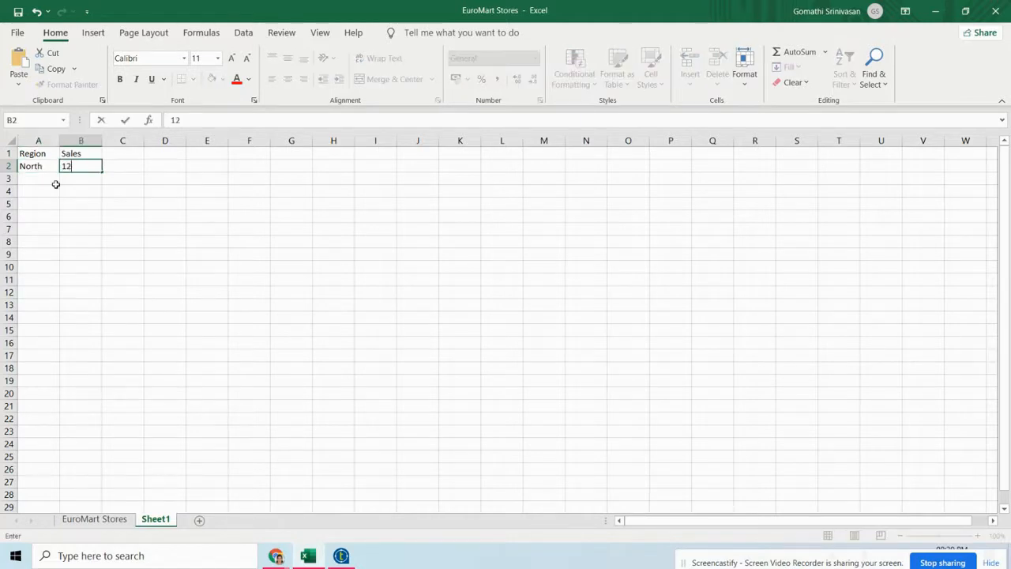
{"action": "key", "text": "Return"}
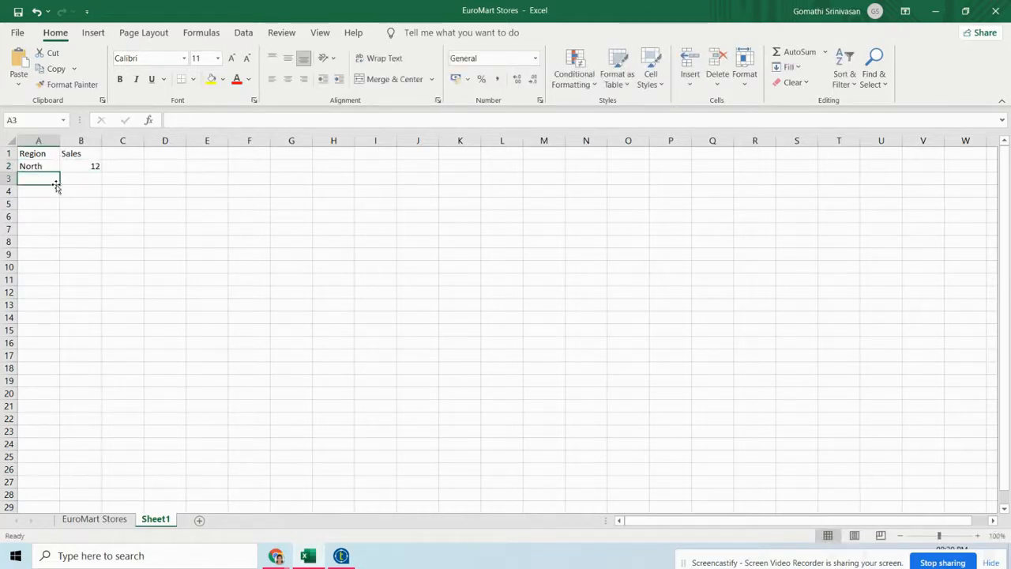
{"action": "type", "text": "North"}
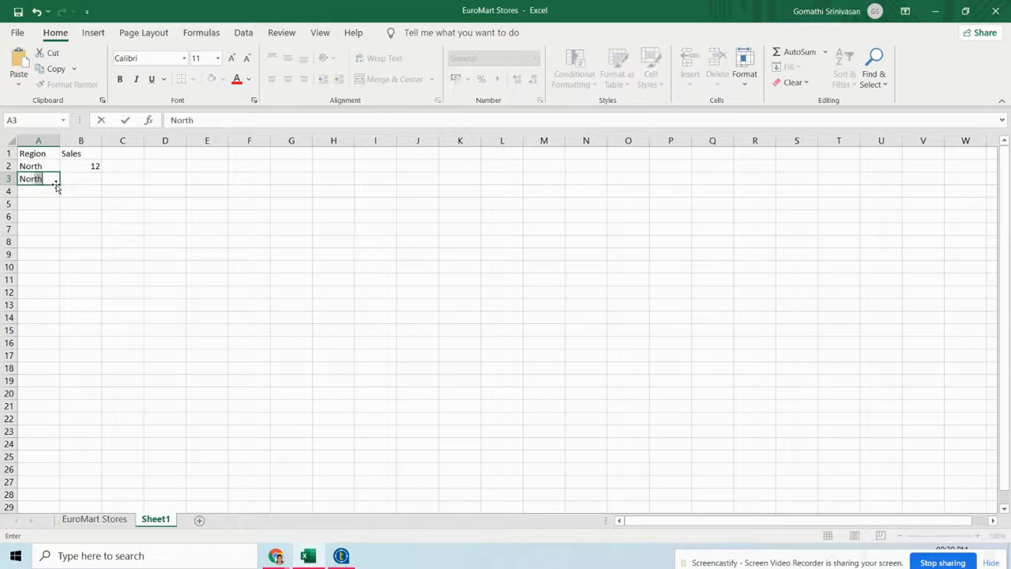
{"action": "key", "text": "Tab"}
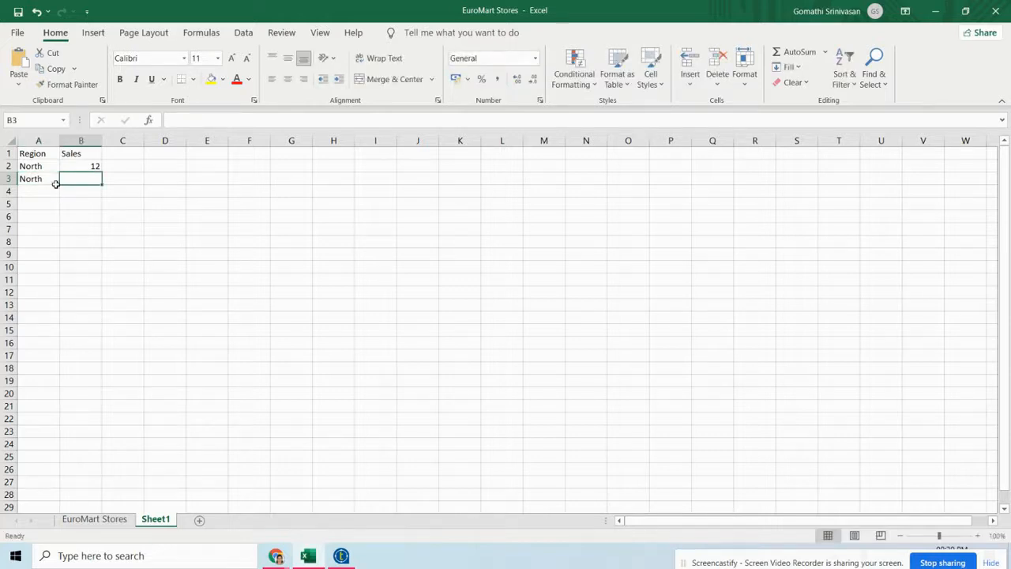
{"action": "type", "text": "25"}
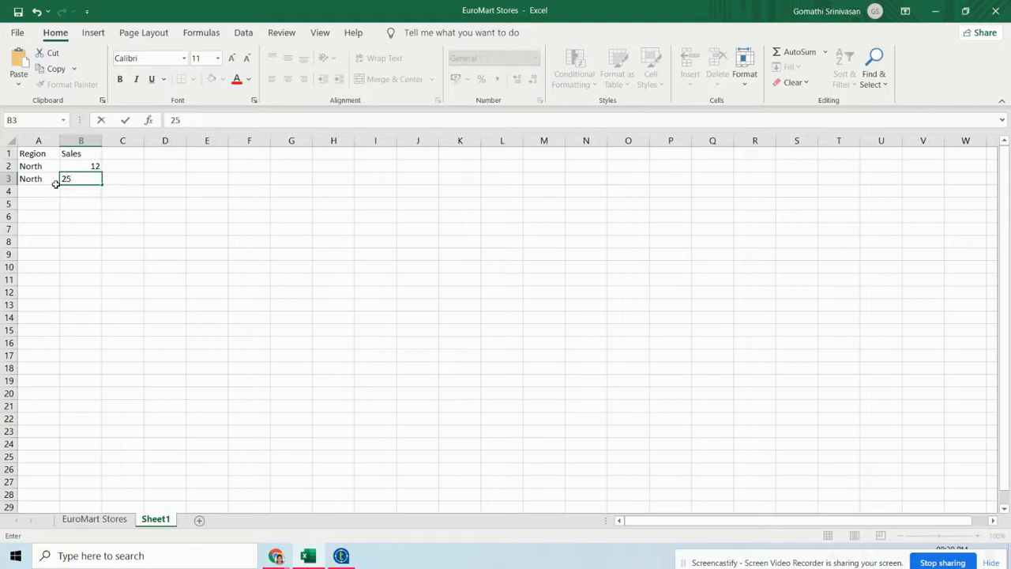
{"action": "key", "text": "Return"}
- Enter a South record in row 4 with sales of 36
{"action": "type", "text": "South"}
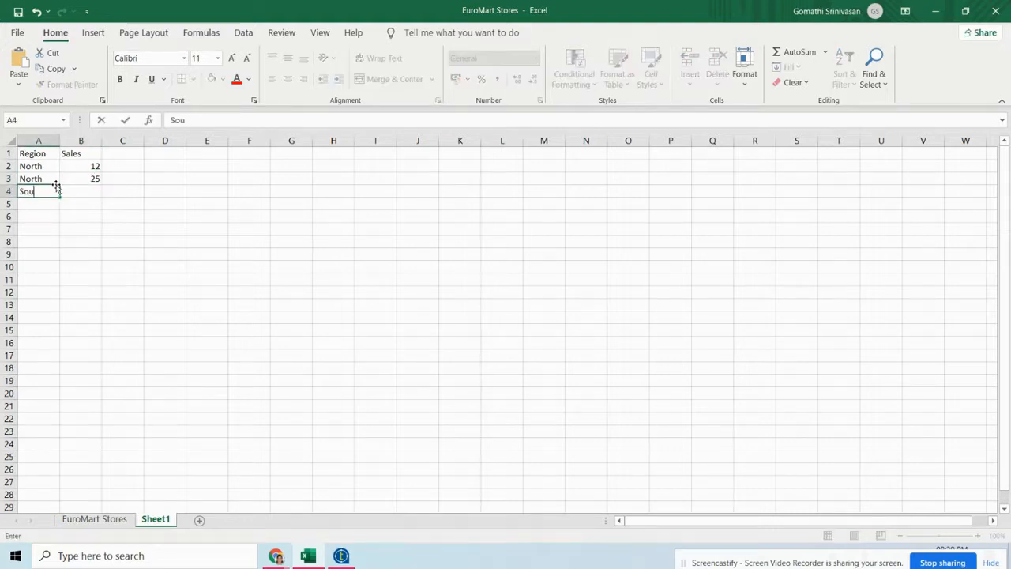
{"action": "key", "text": "Tab"}
{"action": "type", "text": "2"}
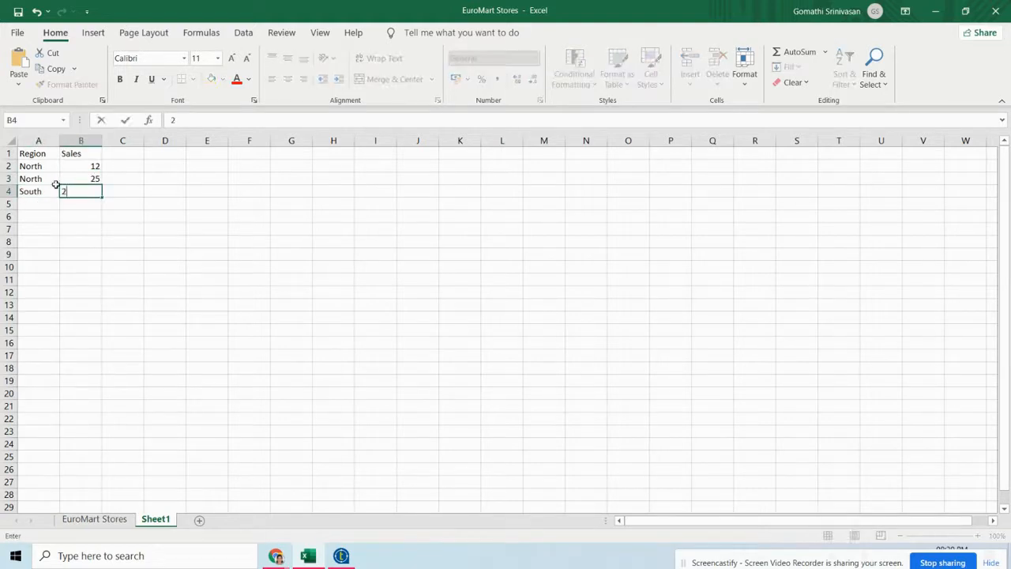
{"action": "type", "text": "36"}
{"action": "key", "text": "Return"}
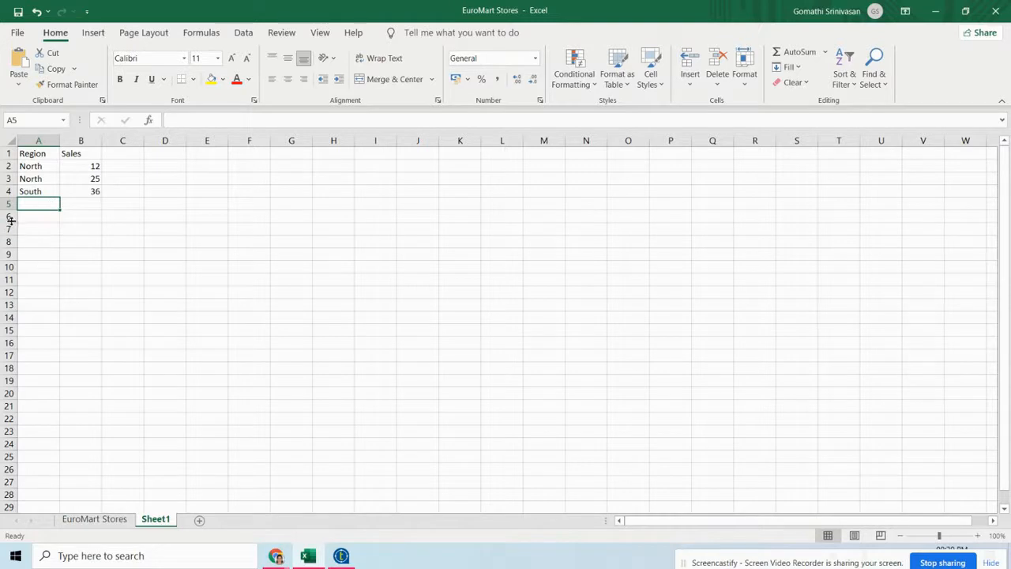
- Enter the label "Region wise sales" in A8 and fit column A's width to it
{"action": "double_click", "coordinate": [60, 140]}
{"action": "left_click", "coordinate": [25, 243]}
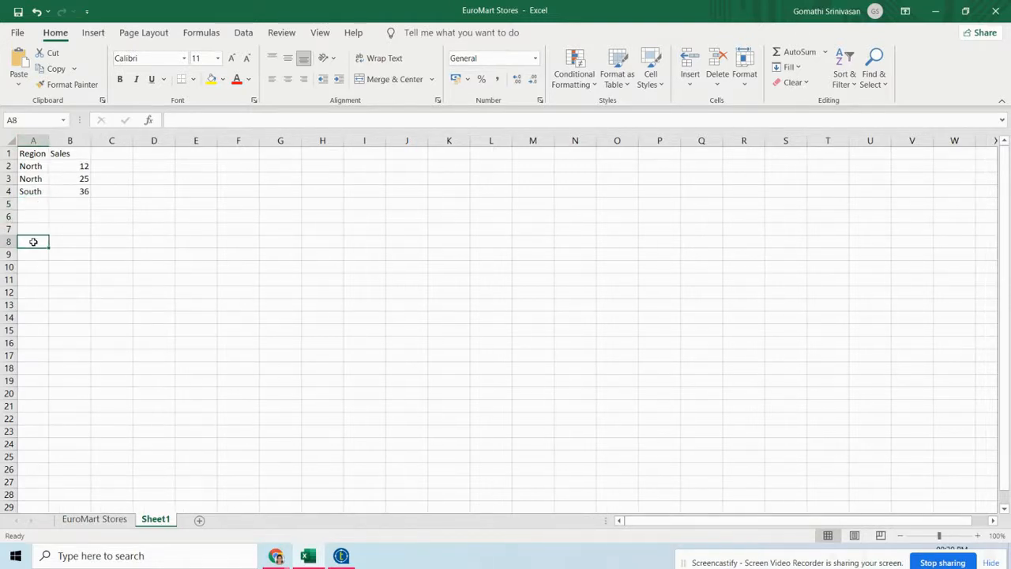
{"action": "type", "text": "Region wise sales"}
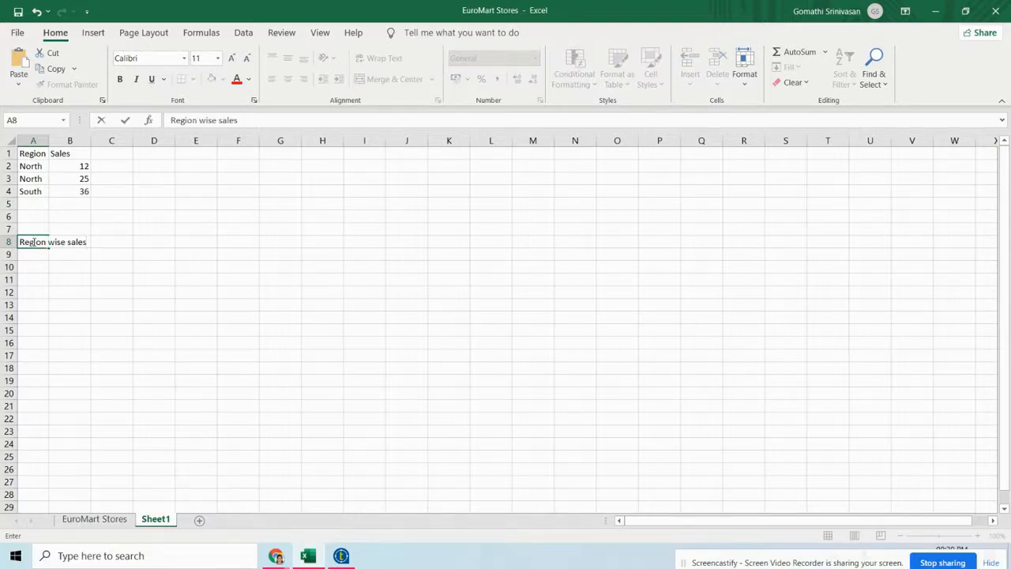
{"action": "left_click", "coordinate": [34, 141]}
{"action": "double_click", "coordinate": [49, 141]}
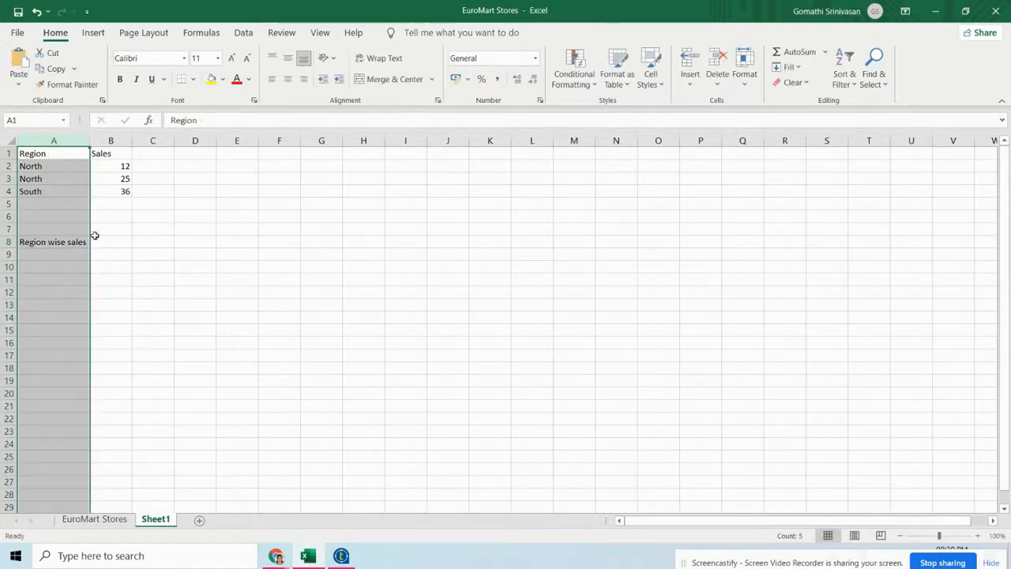
- Examine the sample table's region entries and the sales values of the two North rows
{"action": "left_click", "coordinate": [34, 191]}
{"action": "left_click", "coordinate": [39, 167]}
{"action": "left_click", "coordinate": [40, 188]}
{"action": "left_click", "coordinate": [40, 179]}
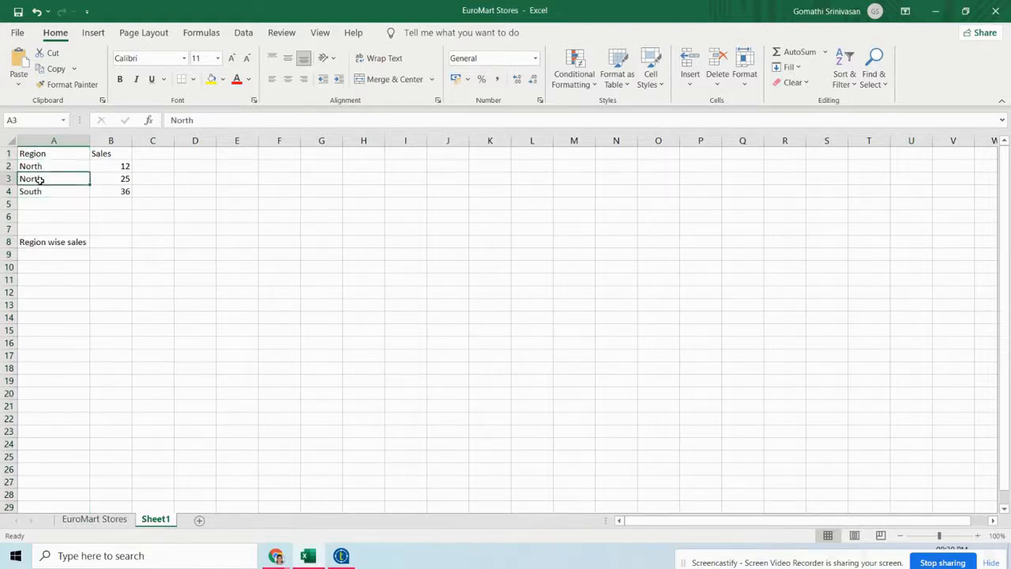
{"action": "left_click_drag", "start_coordinate": [122, 164], "coordinate": [123, 177]}
{"action": "left_click", "coordinate": [126, 180]}
{"action": "left_click", "coordinate": [125, 167]}
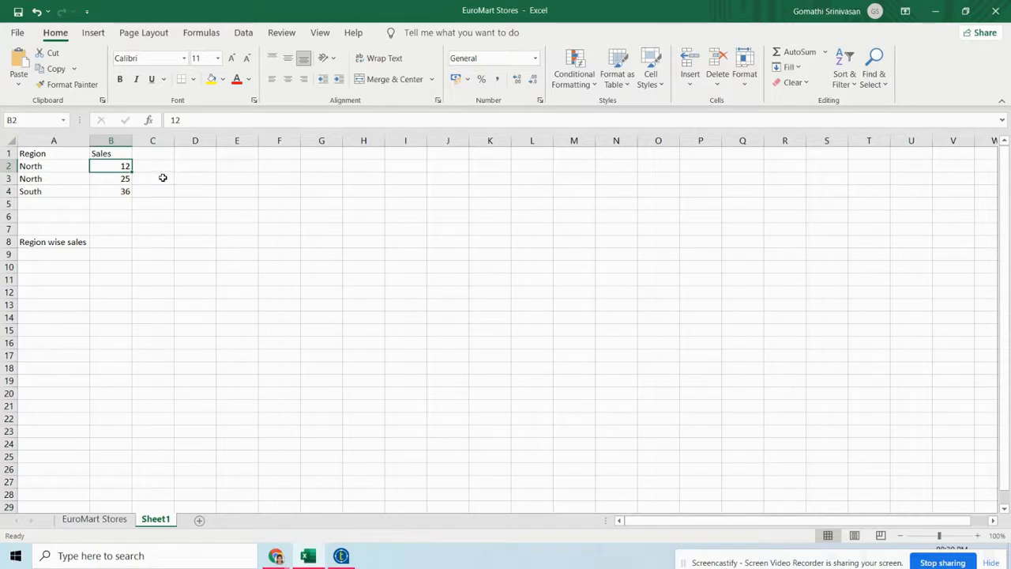
- Enter the label "Aggregate" in A10
{"action": "left_click", "coordinate": [51, 263]}
{"action": "type", "text": "Aggregate"}
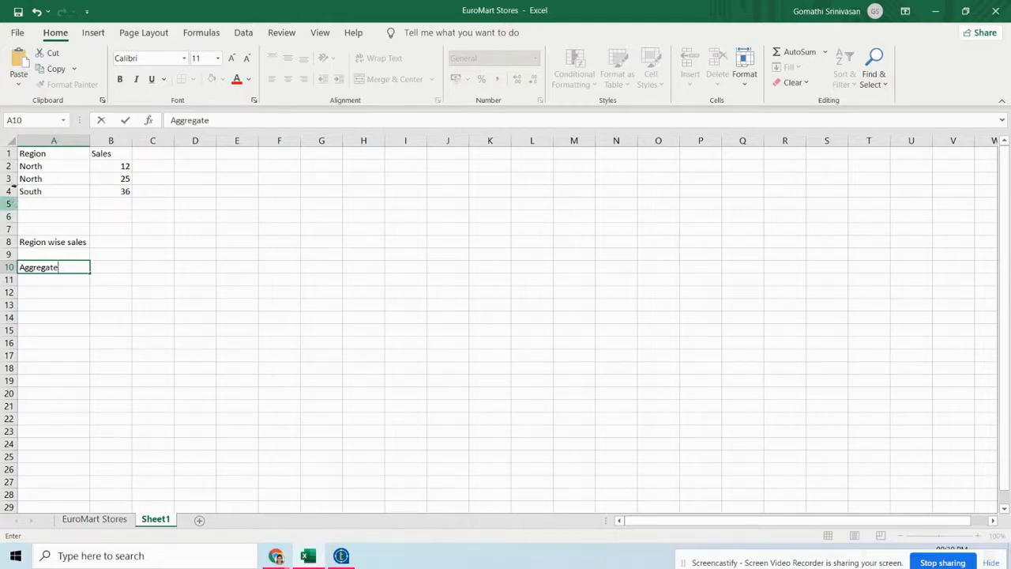
{"action": "left_click", "coordinate": [52, 246]}
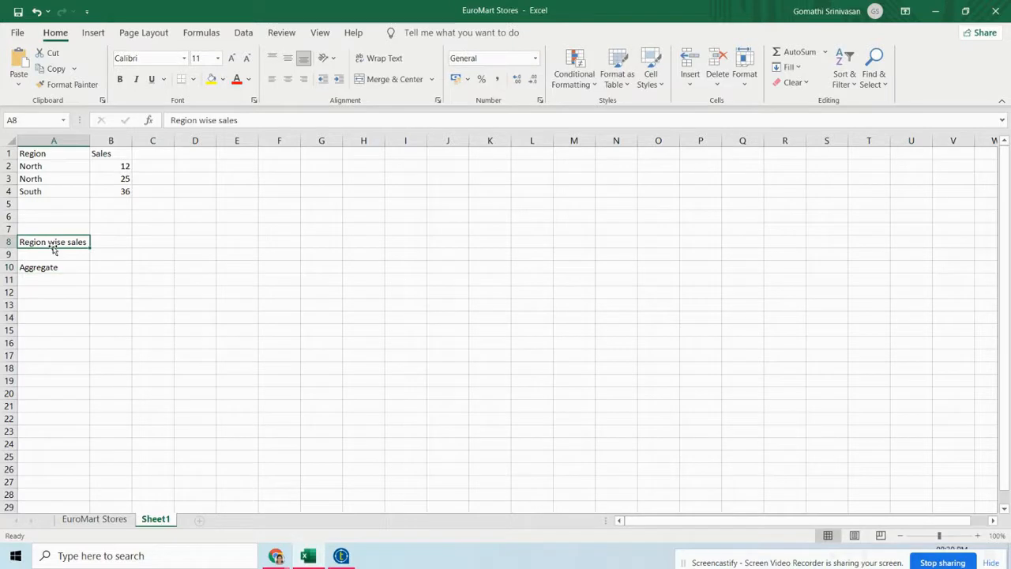
- Enter the labels "Country wise sales" in A9 and "state wise profit" in A10
{"action": "left_click", "coordinate": [47, 255]}
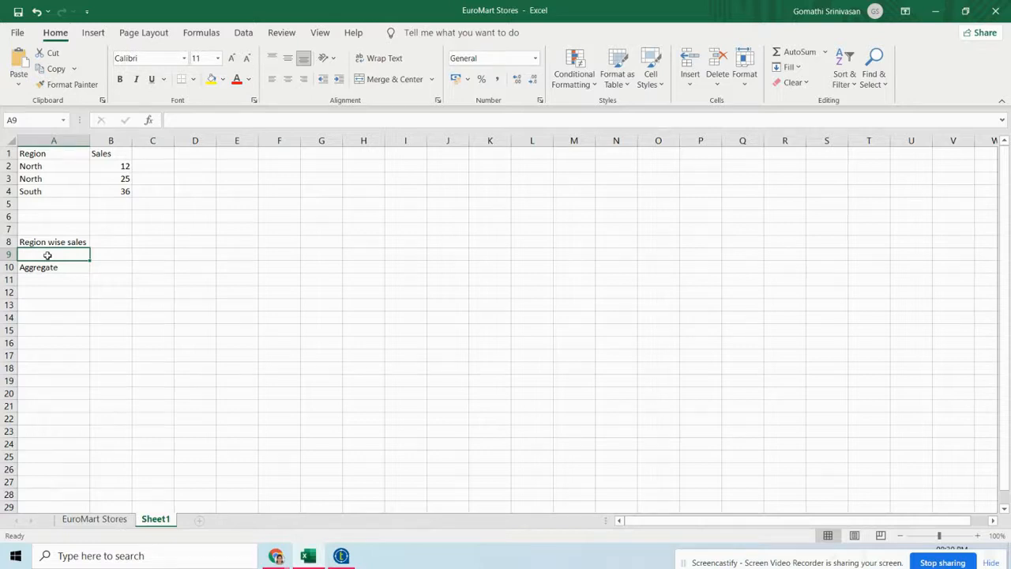
{"action": "type", "text": "Country wises sales"}
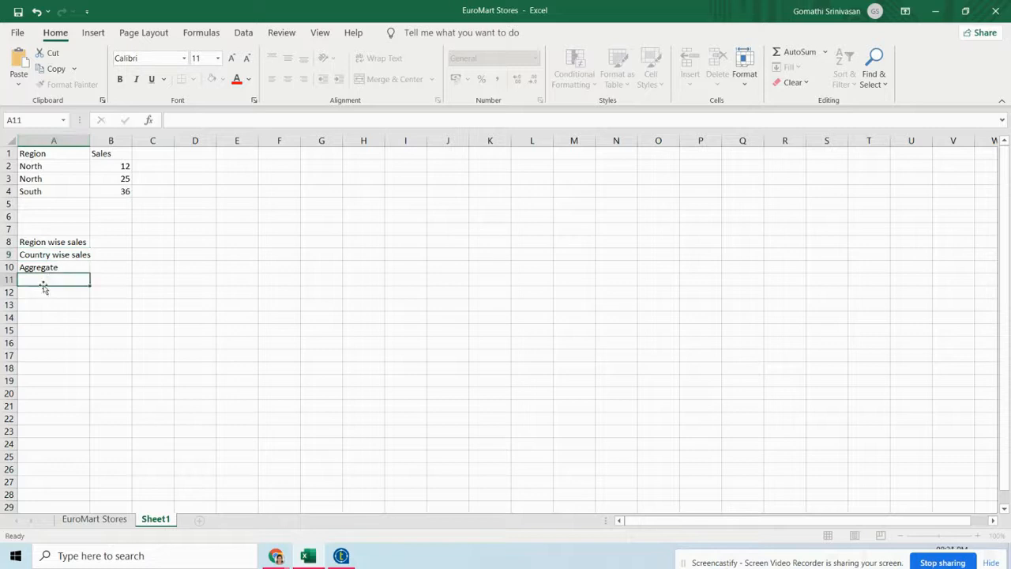
{"action": "left_click", "coordinate": [43, 285]}
{"action": "left_click", "coordinate": [53, 266]}
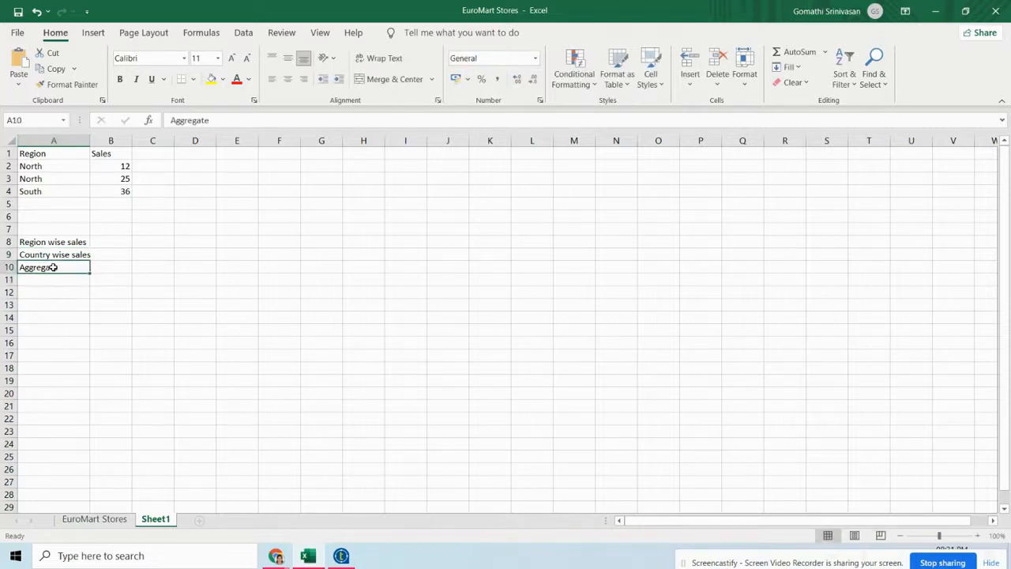
{"action": "type", "text": "state wise profit"}
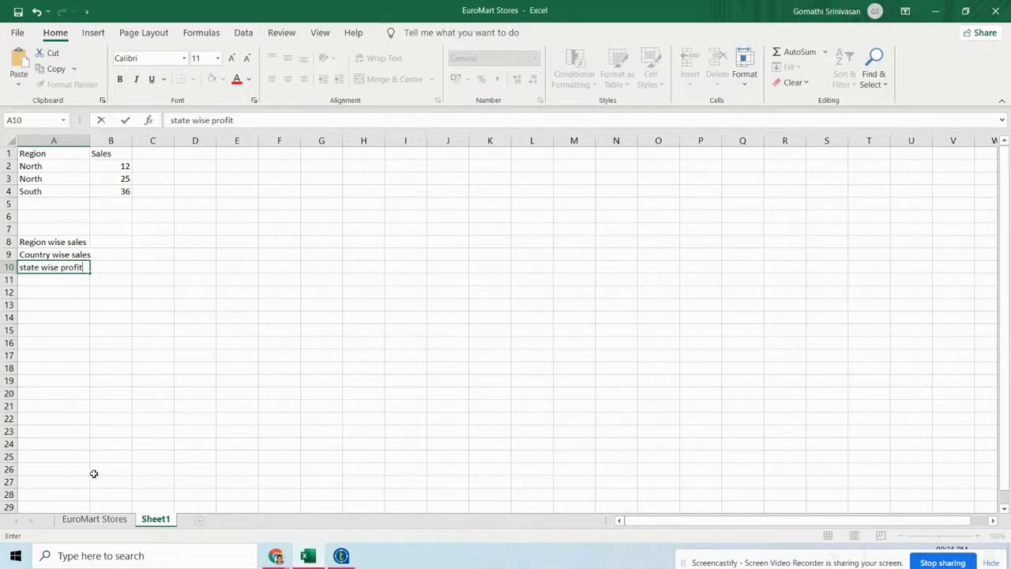
- Review the Profit column in the EuroMart Stores sheet and the two North sales values in Sheet1
{"action": "left_click", "coordinate": [94, 518]}
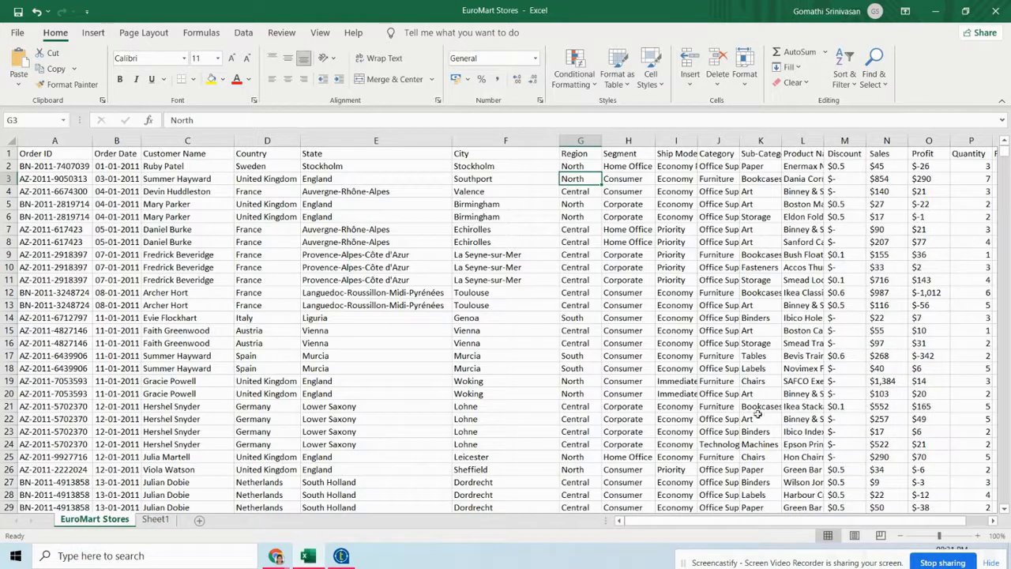
{"action": "left_click_drag", "start_coordinate": [640, 525], "coordinate": [649, 526]}
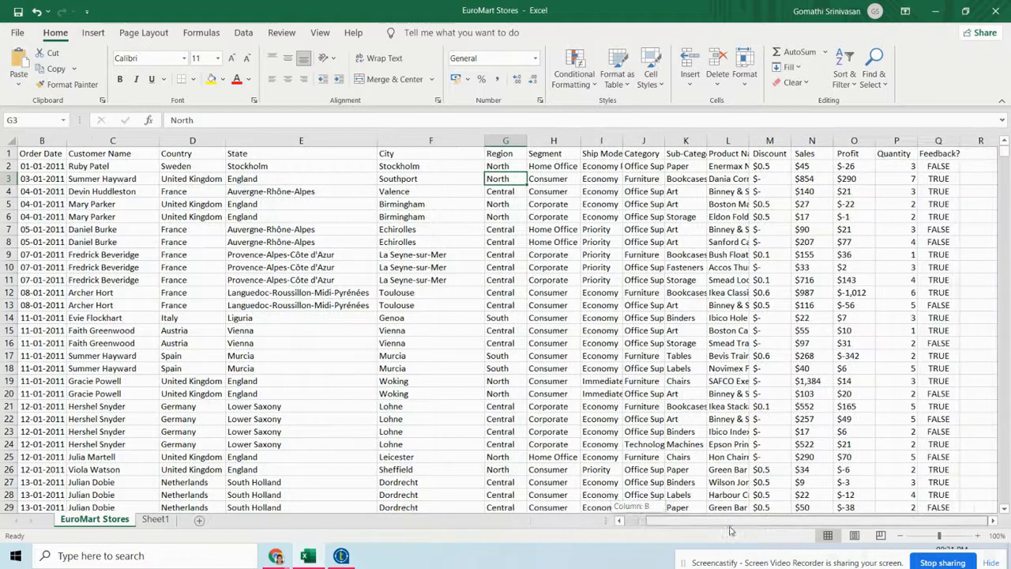
{"action": "left_click", "coordinate": [854, 153]}
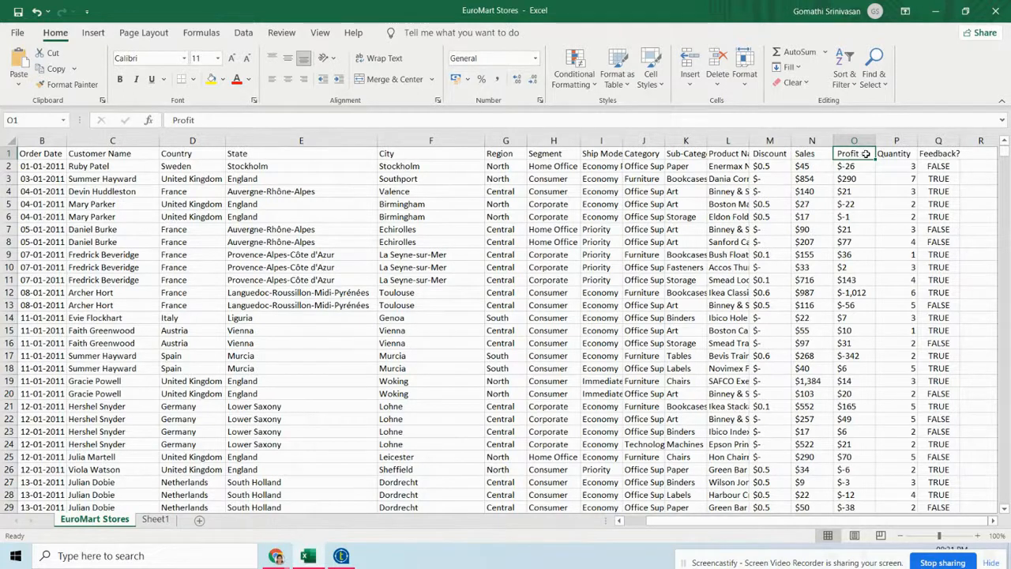
{"action": "left_click", "coordinate": [150, 519]}
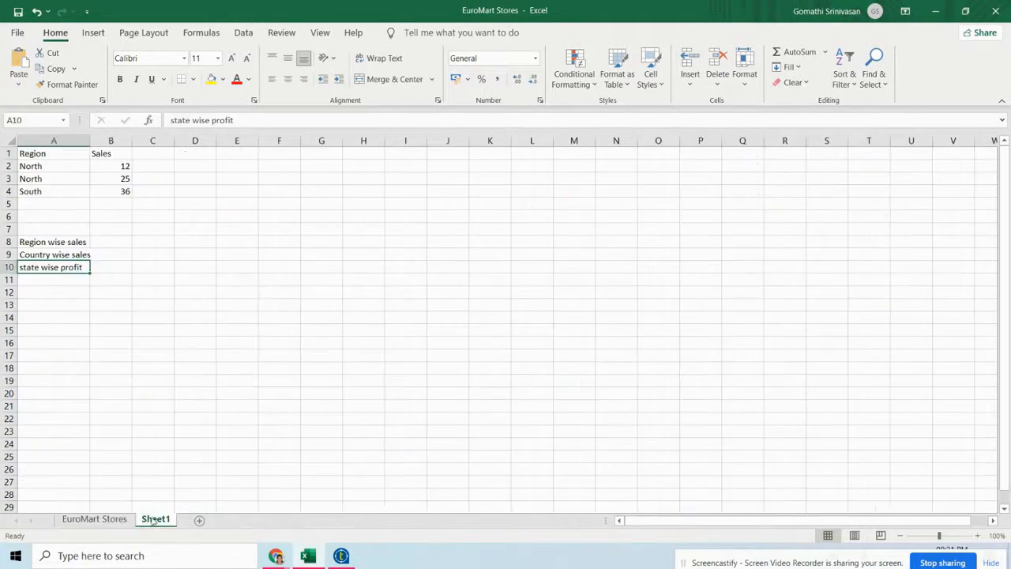
{"action": "left_click_drag", "start_coordinate": [124, 166], "coordinate": [125, 178]}
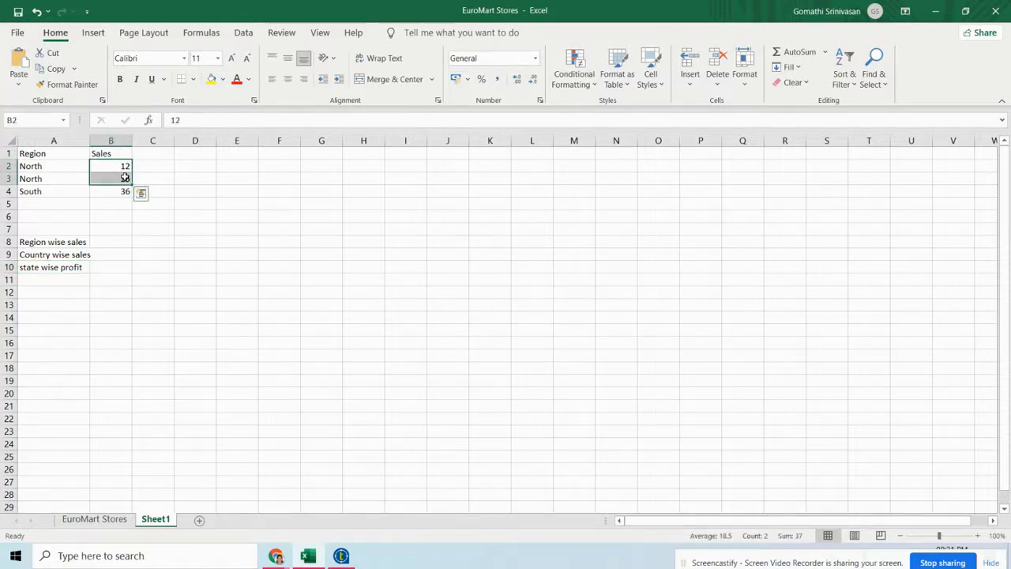
{"action": "left_click", "coordinate": [137, 164]}
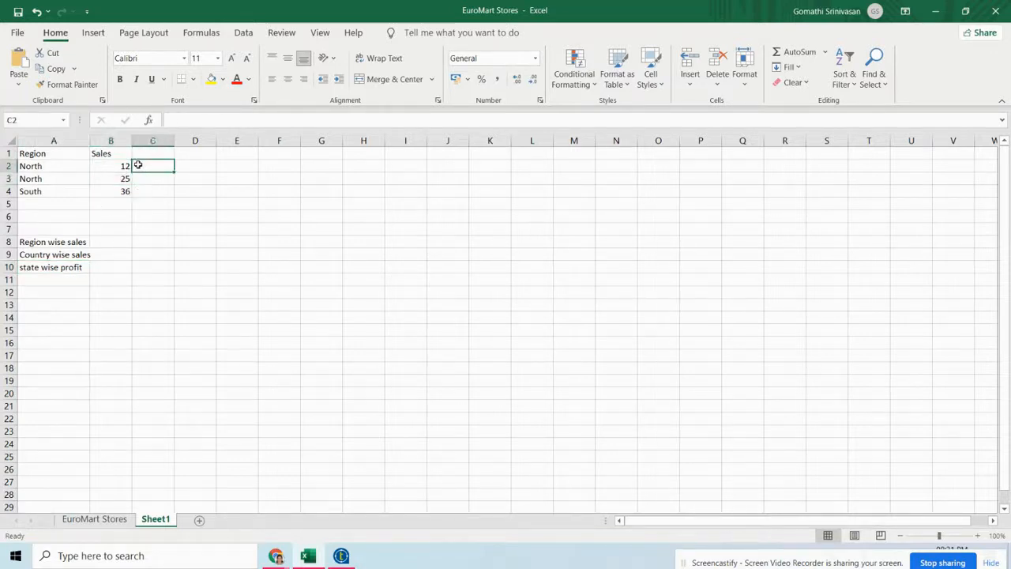
- List the aggregate functions Sum, Count, Max and min down cells D6 to D9
{"action": "left_click", "coordinate": [194, 220]}
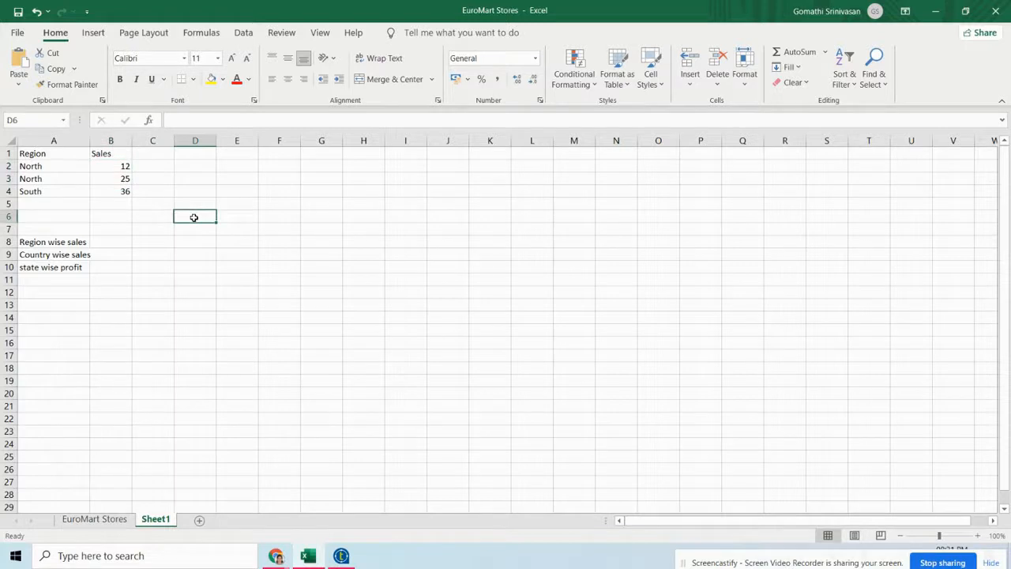
{"action": "type", "text": "Su"}
{"action": "key", "text": "Return"}
{"action": "type", "text": "Count"}
{"action": "key", "text": "Return"}
{"action": "type", "text": "Max"}
{"action": "key", "text": "Return"}
{"action": "type", "text": "min"}
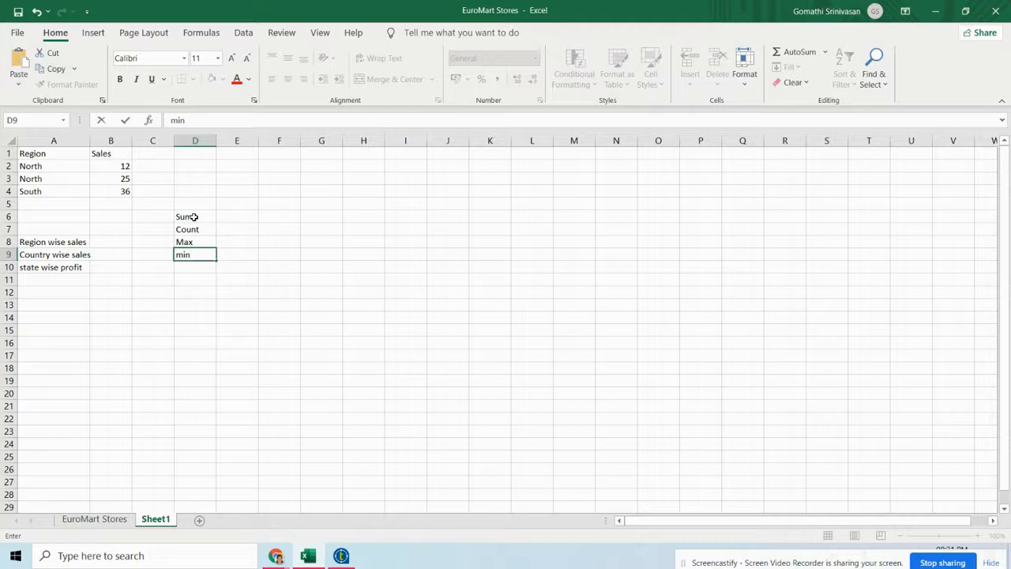
{"action": "left_click", "coordinate": [43, 245]}
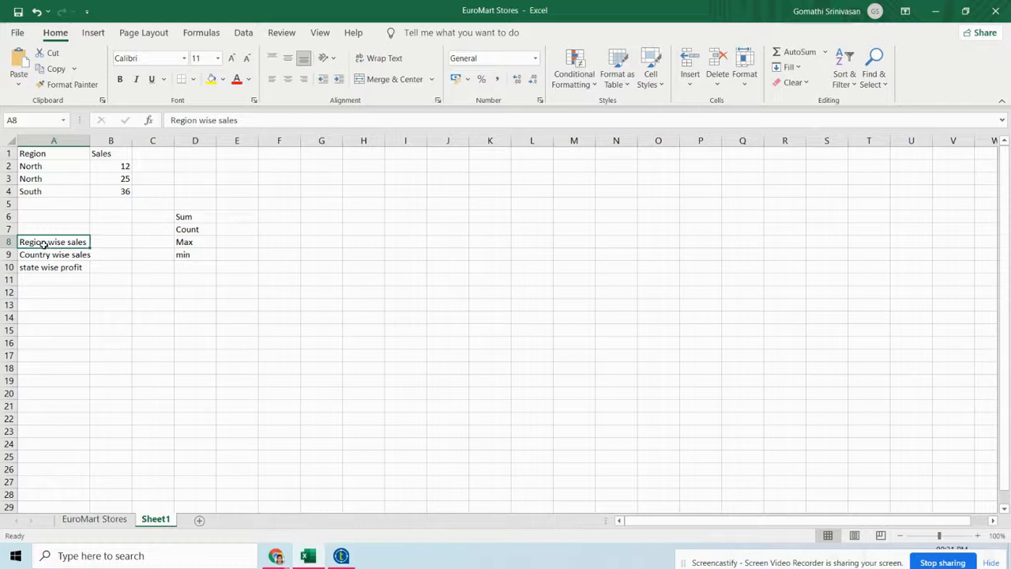
- Examine the Sum label together with the two North entries and the first North sales value
{"action": "left_click", "coordinate": [200, 217]}
{"action": "left_click_drag", "start_coordinate": [36, 166], "coordinate": [38, 179]}
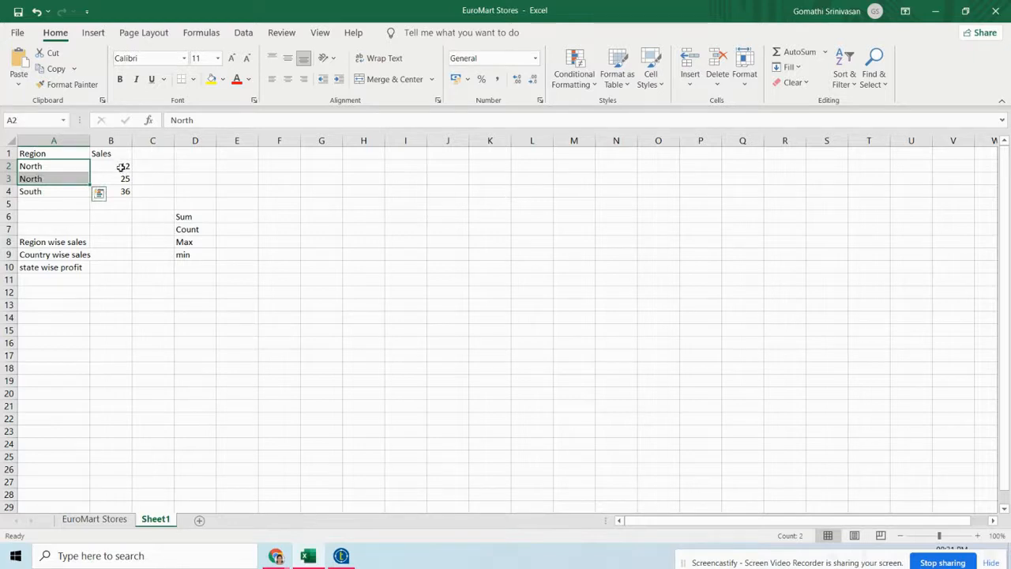
{"action": "left_click", "coordinate": [121, 165]}
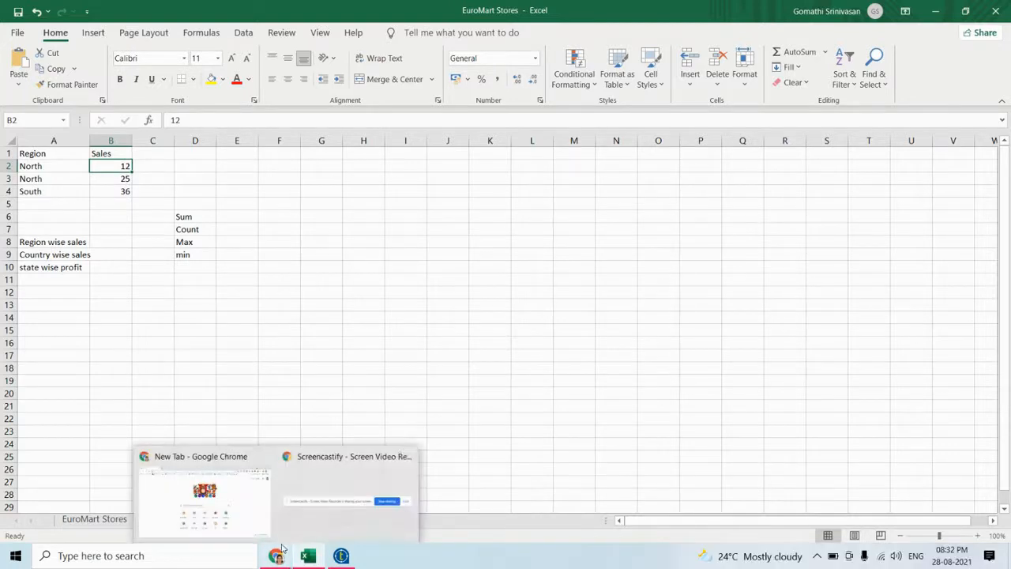
- Switch to Talend Open Studio and start creating a new job under Job Designs
{"action": "left_click", "coordinate": [294, 474]}
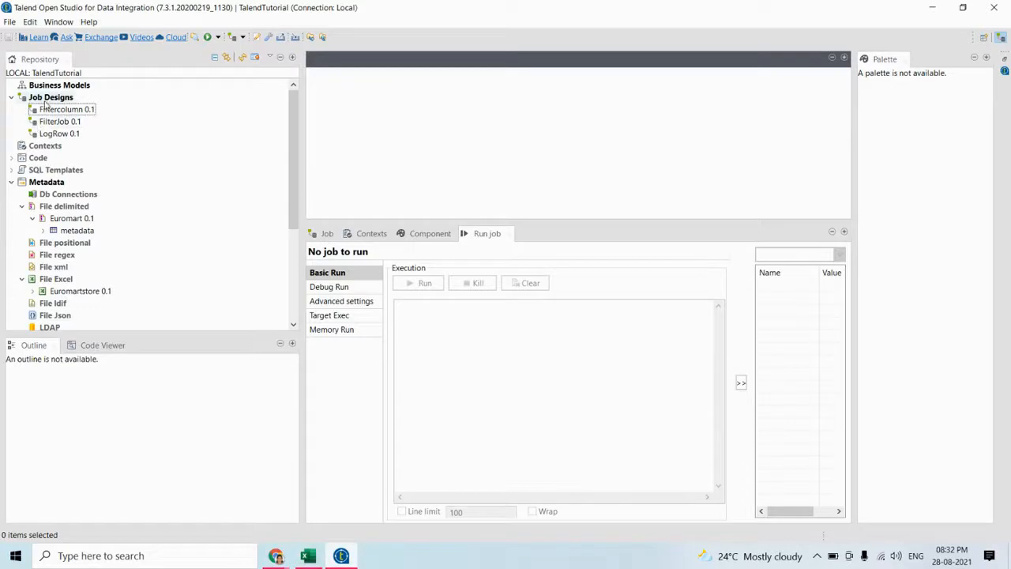
{"action": "right_click", "coordinate": [45, 99]}
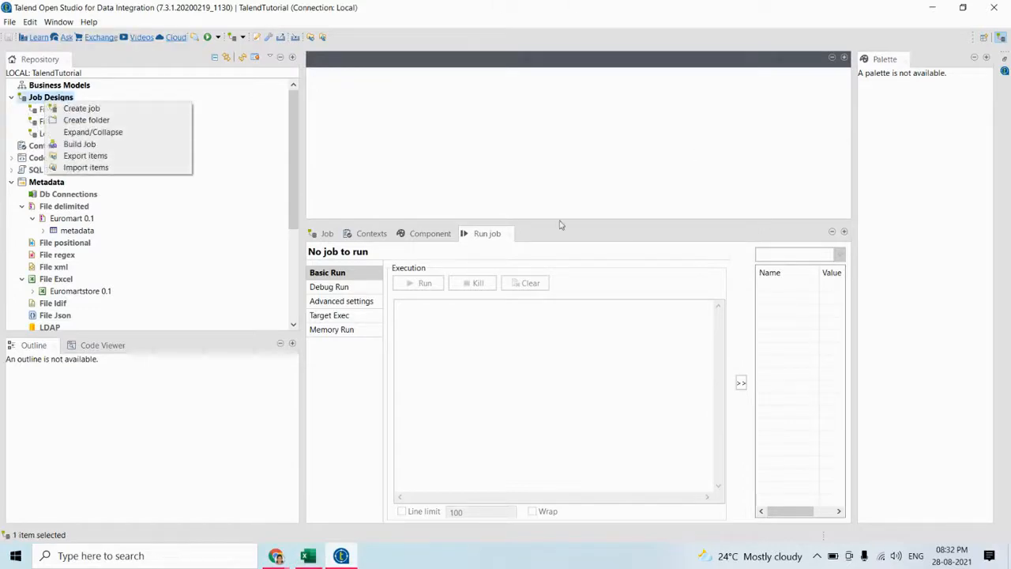
{"action": "left_click", "coordinate": [146, 109]}
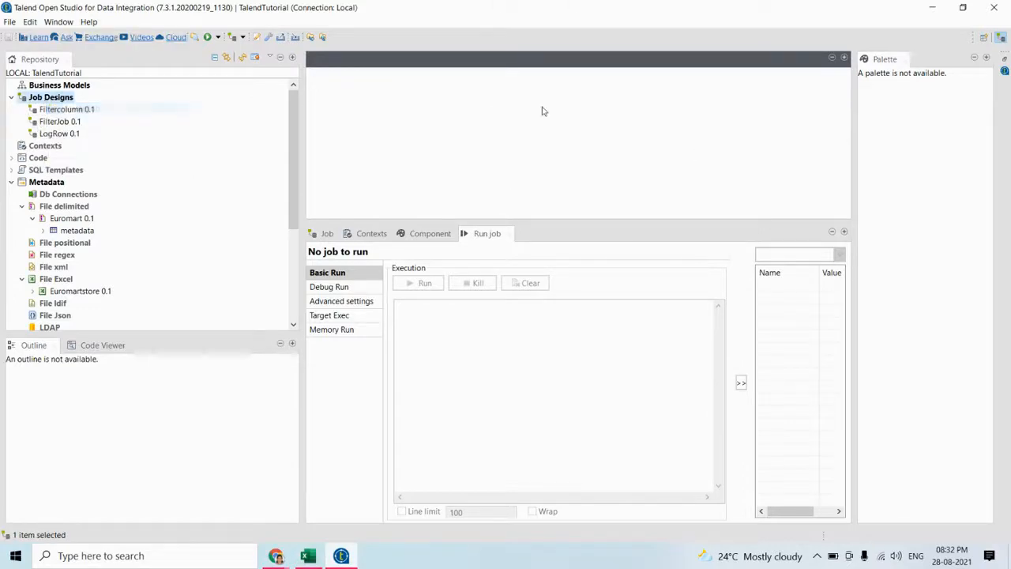
- Try to name the new job "Aggregate"
{"action": "type", "text": "Aggregar"}
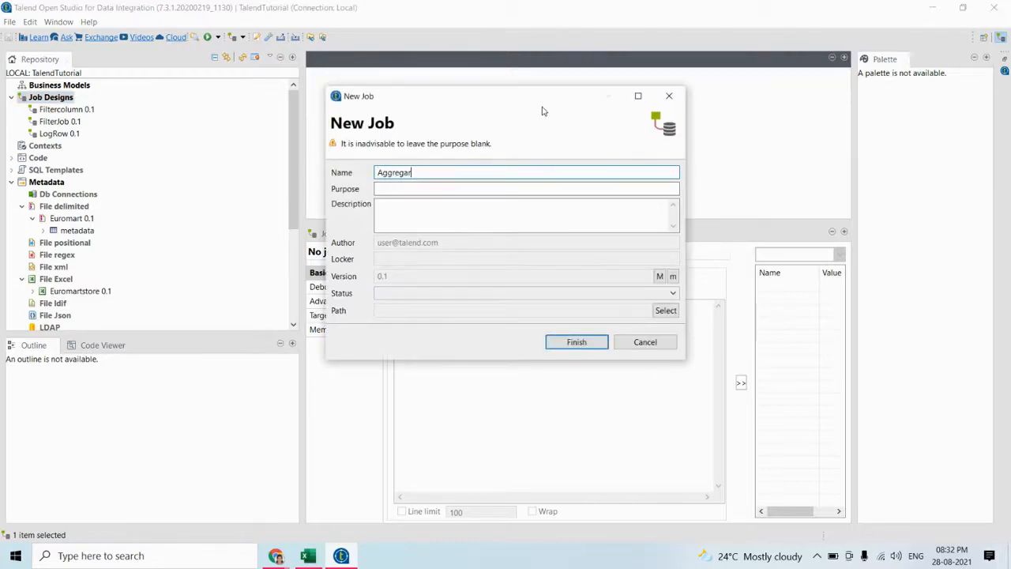
{"action": "type", "text": "ete"}
{"action": "key", "text": "Tab"}
{"action": "key", "text": "shift+Tab"}
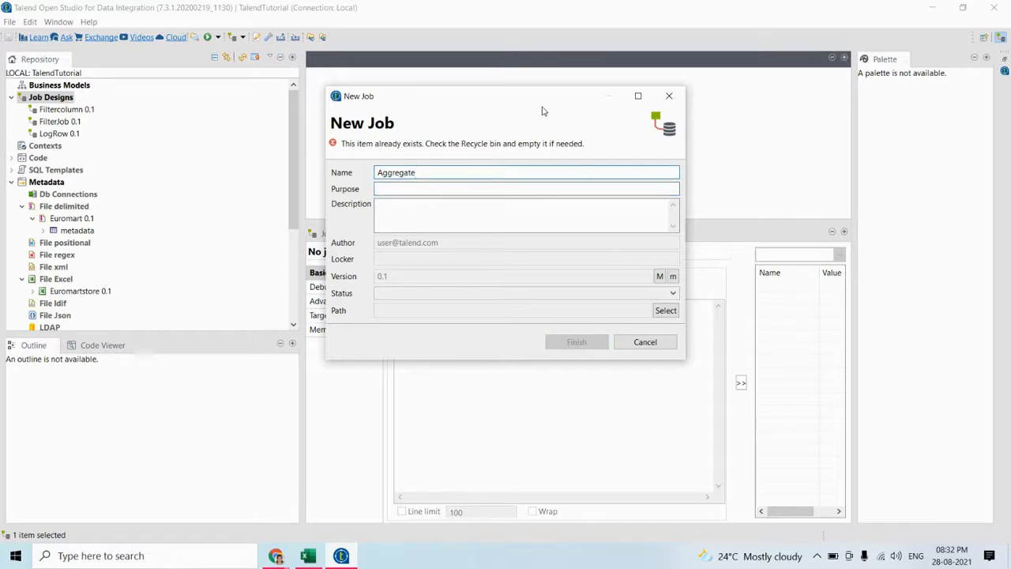
{"action": "key", "text": "BackSpace"}
{"action": "key", "text": "BackSpace"}
{"action": "key", "text": "BackSpace"}
{"action": "key", "text": "BackSpace"}
{"action": "key", "text": "BackSpace"}
{"action": "key", "text": "BackSpace"}
{"action": "key", "text": "BackSpace"}
{"action": "key", "text": "BackSpace"}
{"action": "key", "text": "BackSpace"}
- Create the job with the name "aggr", purpose "agg" and description "agg"
{"action": "type", "text": "aggr"}
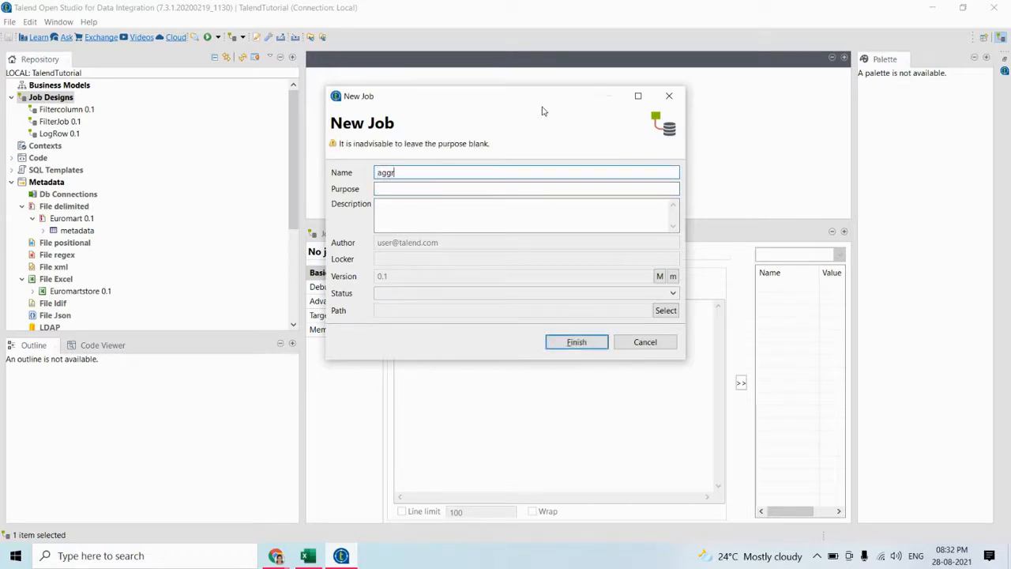
{"action": "key", "text": "Tab"}
{"action": "type", "text": "agg"}
{"action": "key", "text": "Tab"}
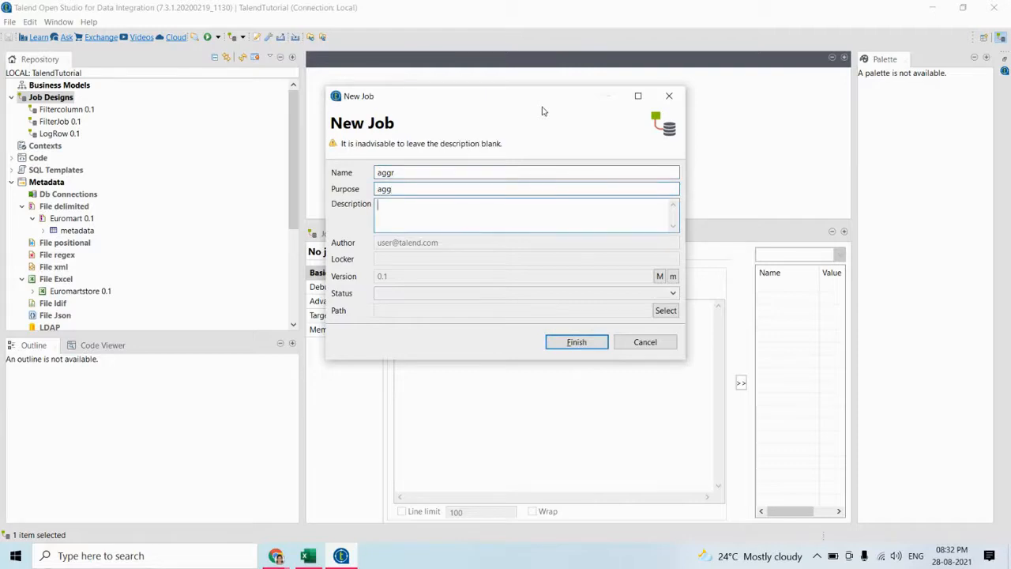
{"action": "type", "text": "agg"}
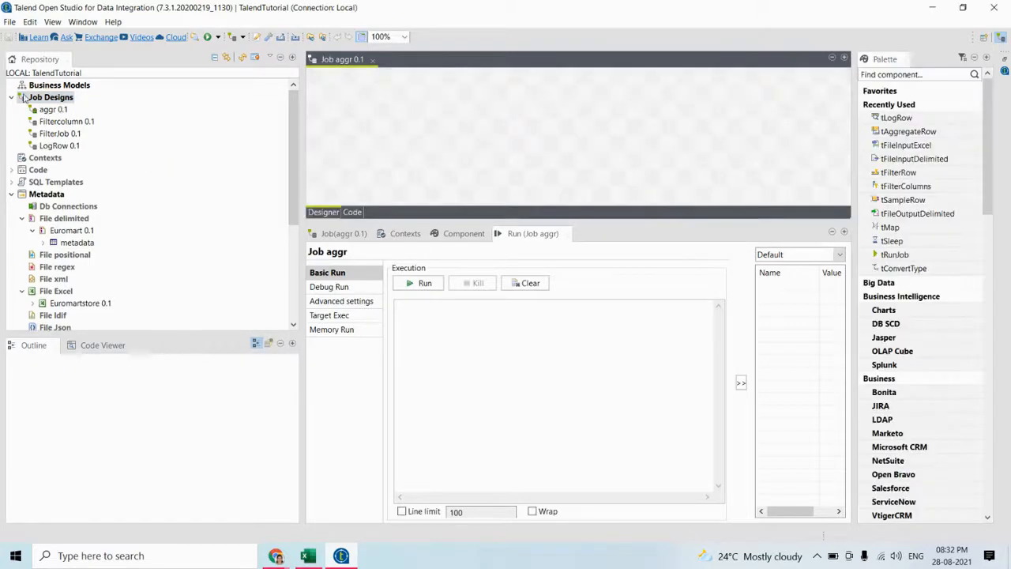
- Add the Euromartstore Excel metadata to the job as a tFileInputExcel component and enlarge the design canvas
{"action": "scroll", "coordinate": [77, 246], "scroll_direction": "down", "scroll_amount": 1}
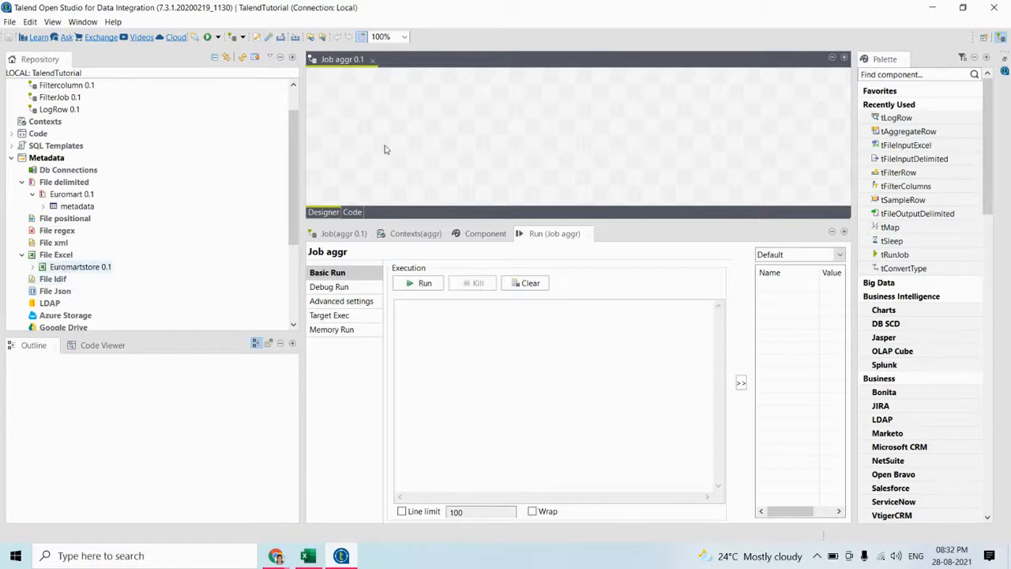
{"action": "left_click_drag", "start_coordinate": [80, 266], "coordinate": [387, 150]}
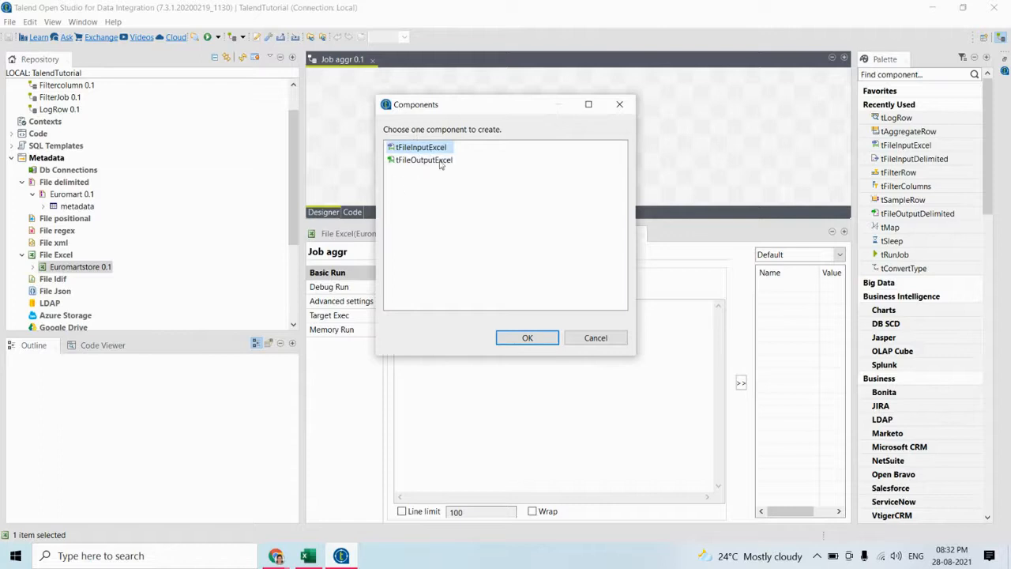
{"action": "left_click", "coordinate": [527, 337]}
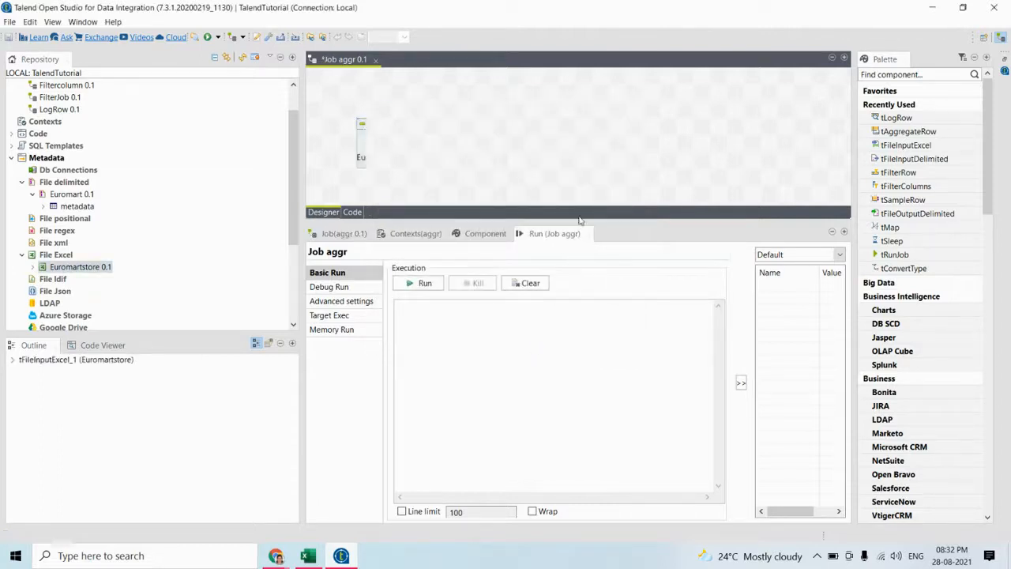
{"action": "left_click_drag", "start_coordinate": [557, 224], "coordinate": [559, 344]}
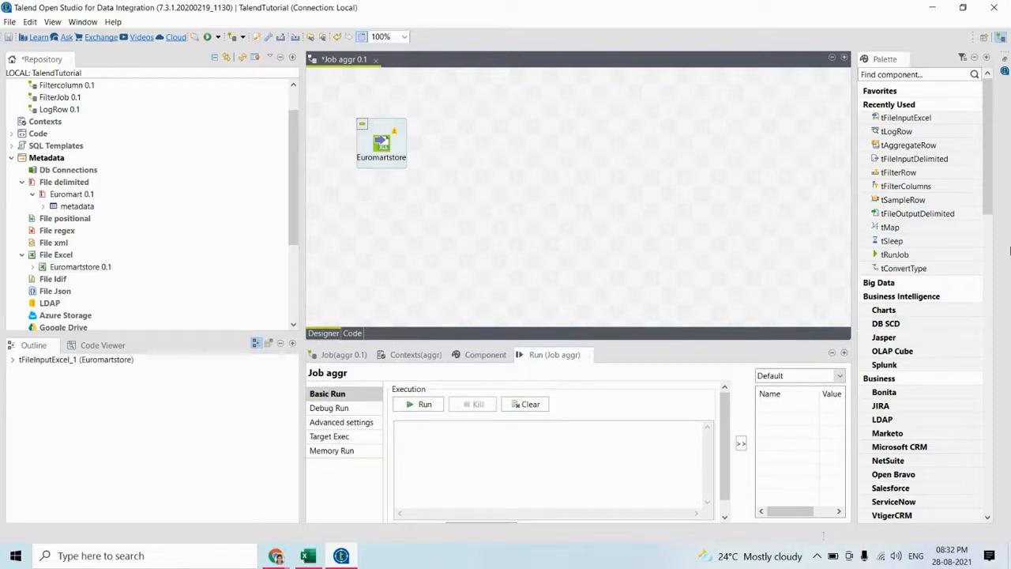
- Add a tAggregateRow component to the job, connected to the output of the Euromartstore input
{"action": "left_click_drag", "start_coordinate": [996, 198], "coordinate": [1006, 408]}
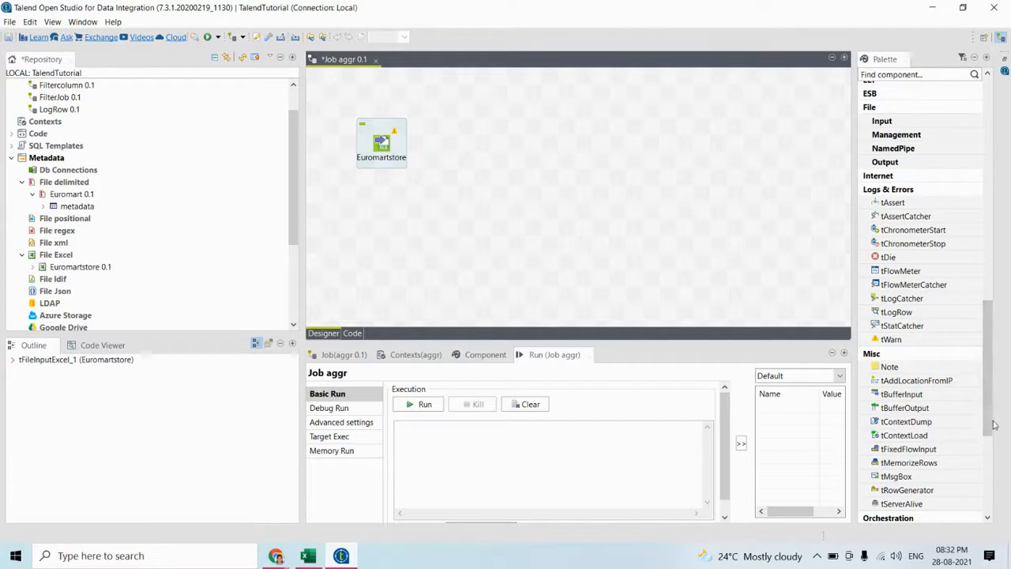
{"action": "scroll", "coordinate": [995, 435], "scroll_direction": "down", "scroll_amount": 6}
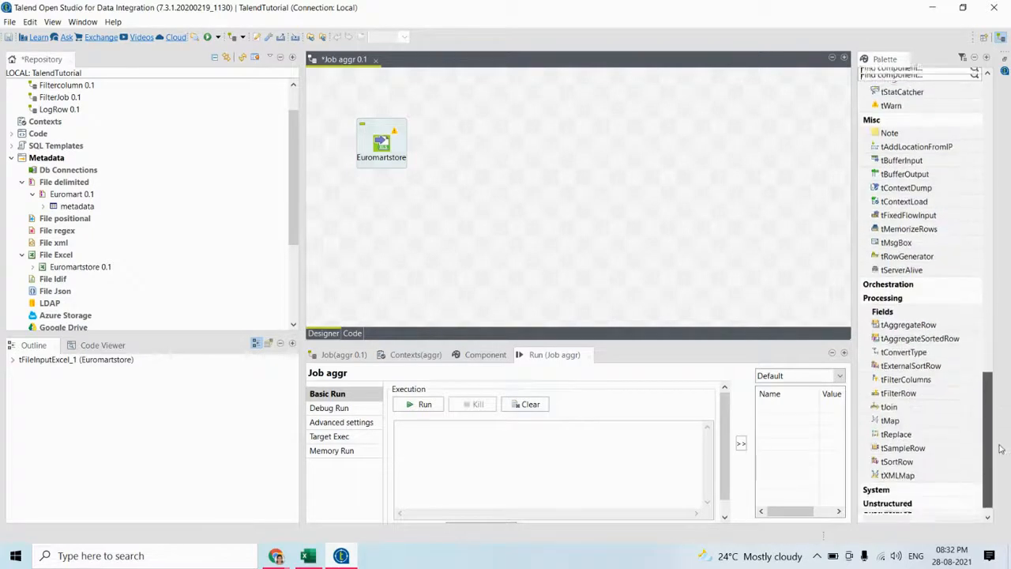
{"action": "scroll", "coordinate": [1000, 449], "scroll_direction": "down", "scroll_amount": 1}
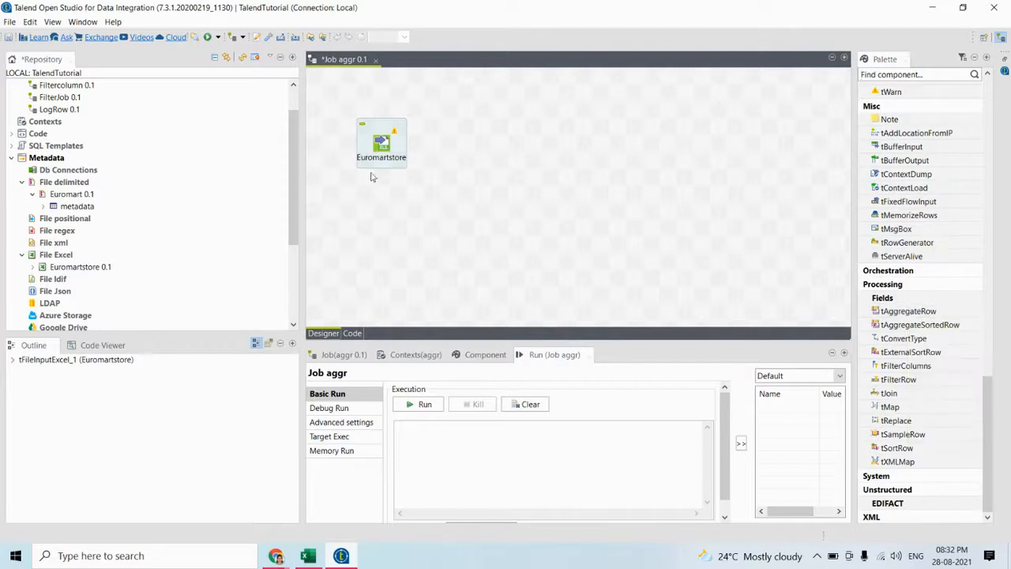
{"action": "left_click", "coordinate": [393, 144]}
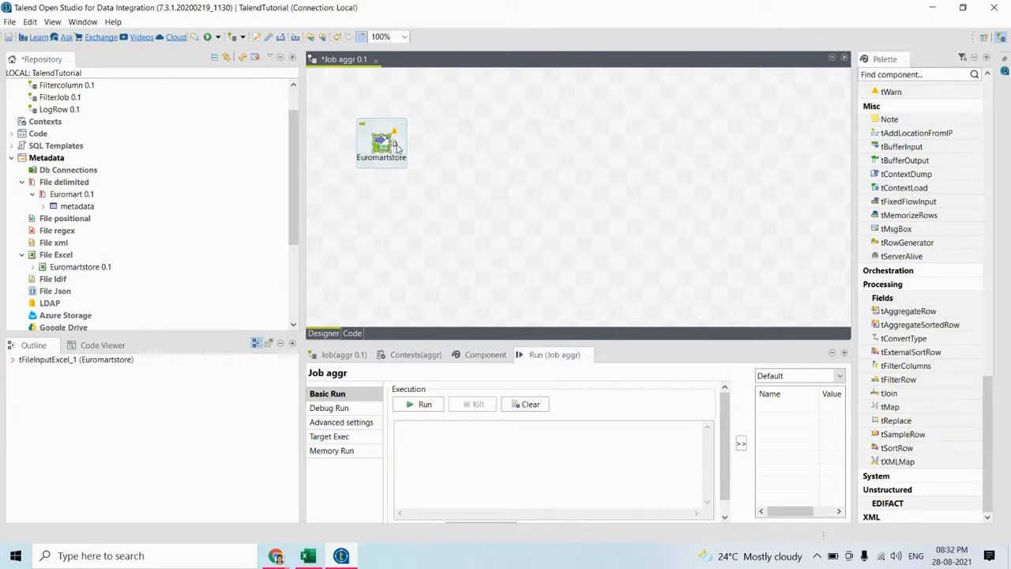
{"action": "left_click_drag", "start_coordinate": [397, 148], "coordinate": [543, 140]}
{"action": "type", "text": "aggr"}
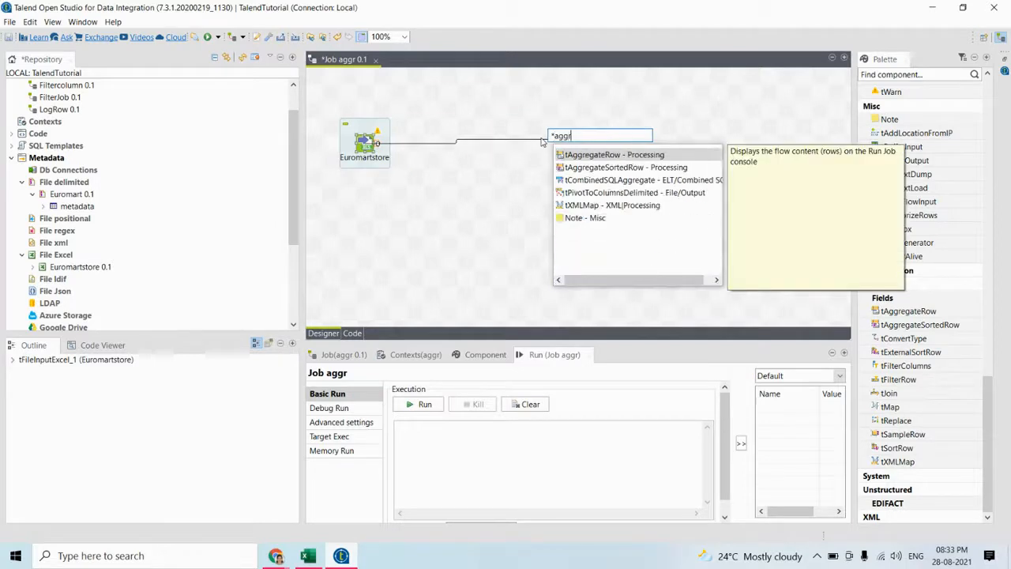
{"action": "key", "text": "Return"}
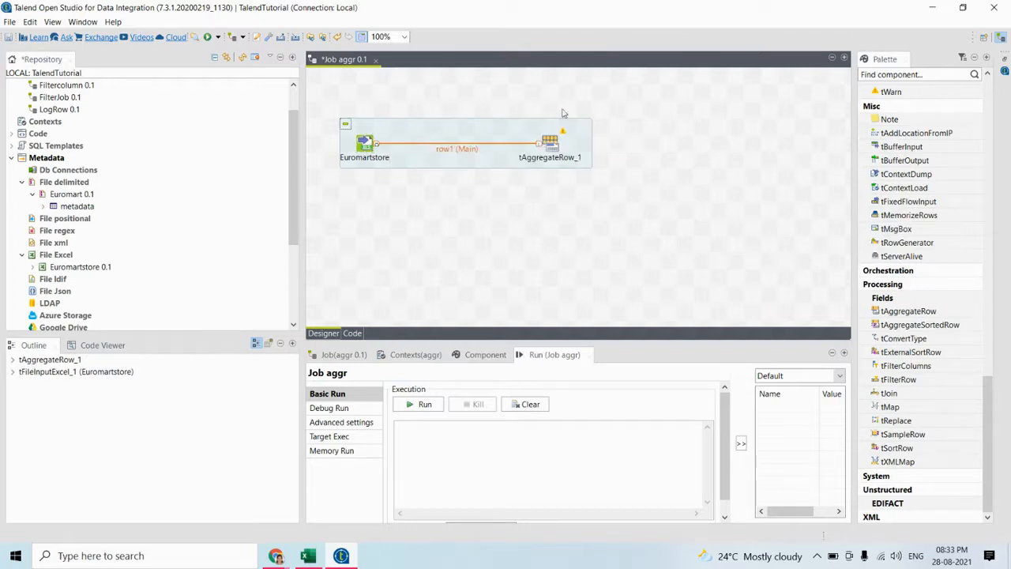
- Open the schema editor of the tAggregateRow component and review its output columns
{"action": "double_click", "coordinate": [556, 151]}
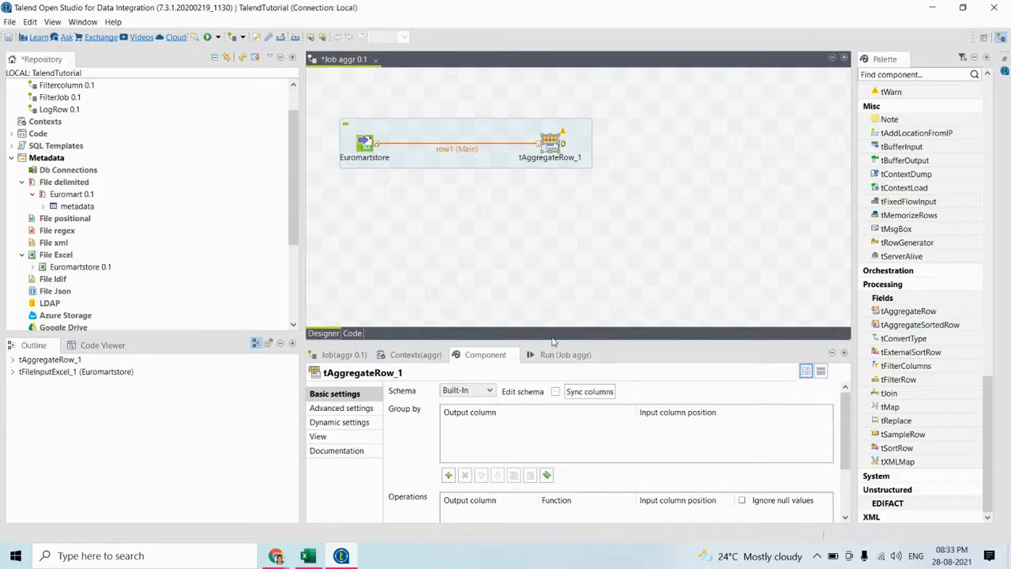
{"action": "left_click_drag", "start_coordinate": [537, 343], "coordinate": [543, 274]}
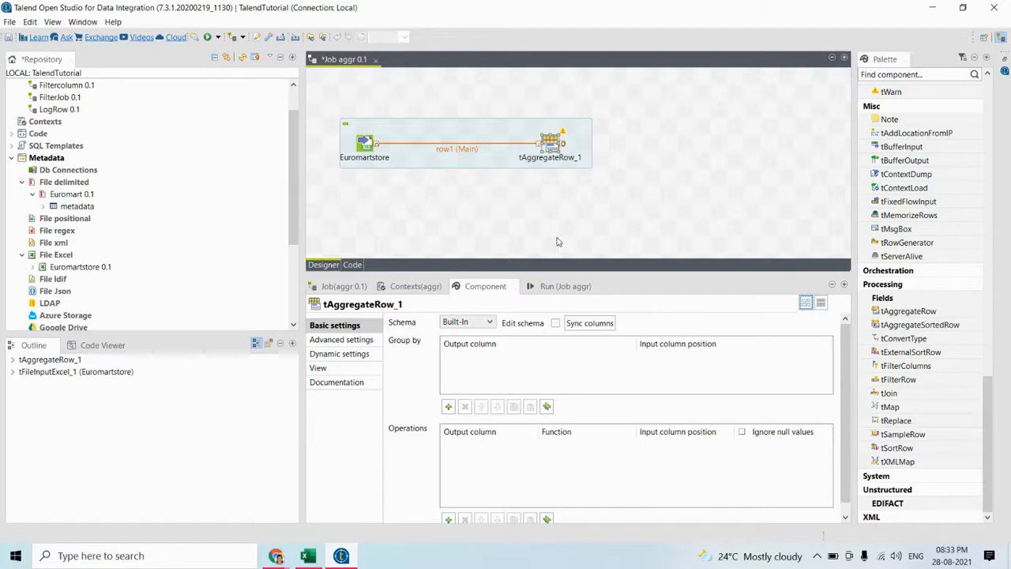
{"action": "left_click", "coordinate": [556, 323]}
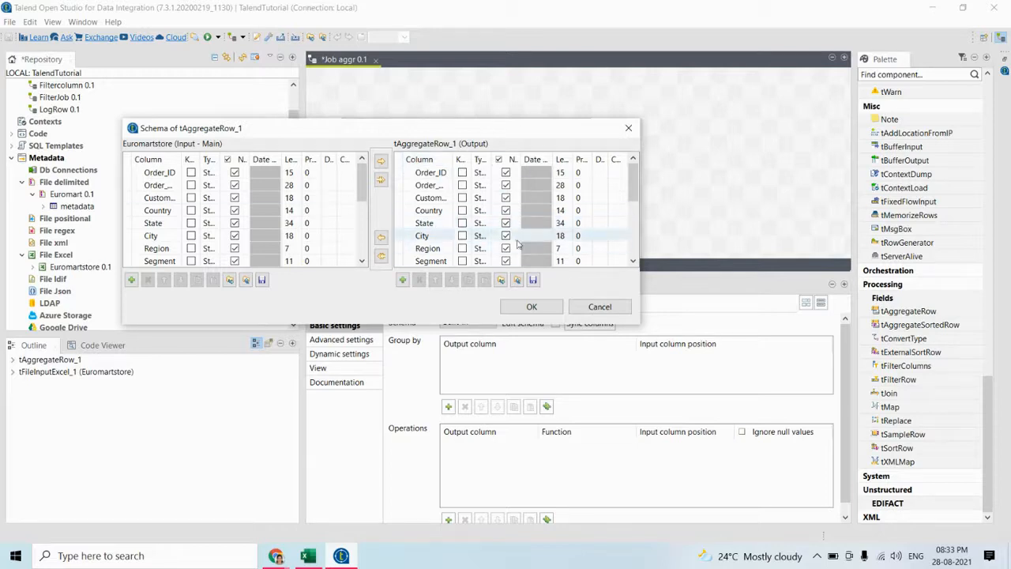
{"action": "left_click", "coordinate": [631, 128]}
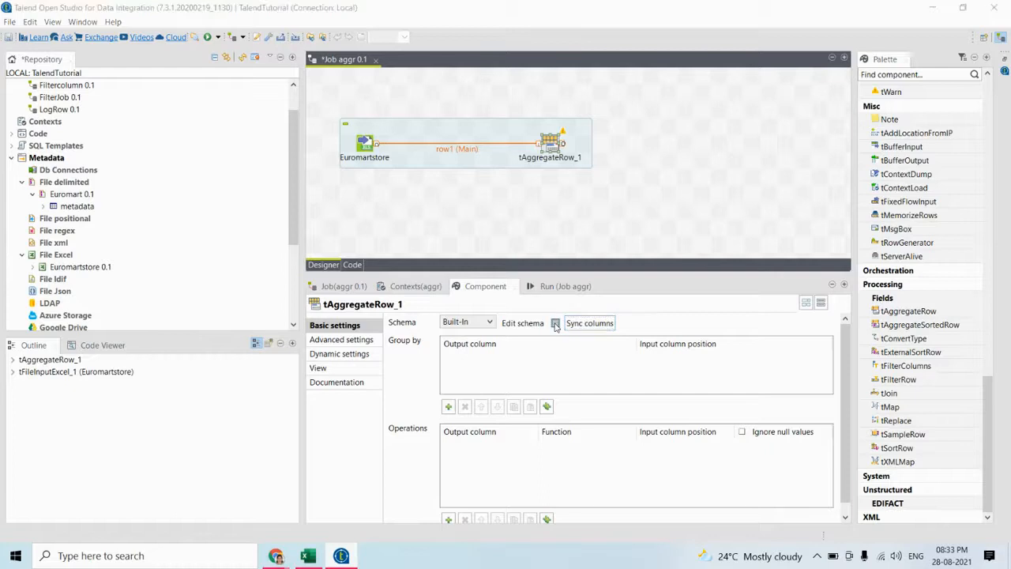
{"action": "left_click", "coordinate": [555, 324]}
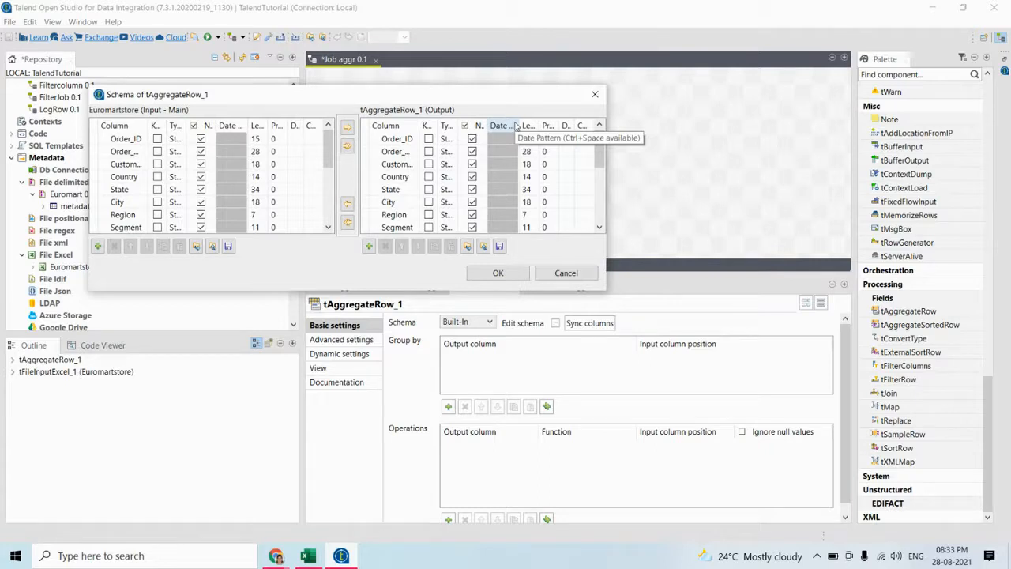
{"action": "scroll", "coordinate": [387, 209], "scroll_direction": "down", "scroll_amount": 1}
{"action": "left_click", "coordinate": [385, 176]}
{"action": "scroll", "coordinate": [384, 178], "scroll_direction": "down", "scroll_amount": 2}
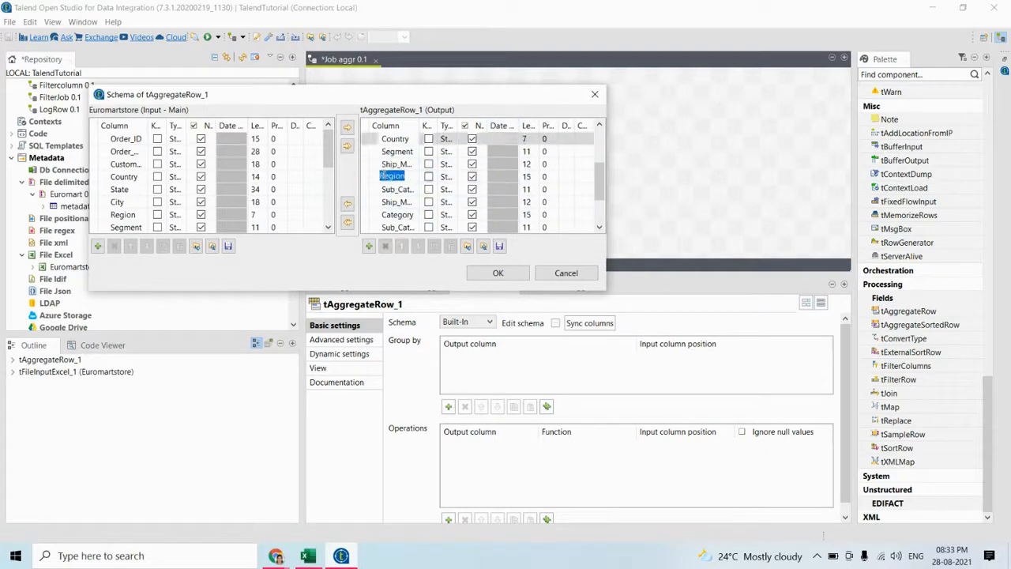
{"action": "scroll", "coordinate": [427, 207], "scroll_direction": "up", "scroll_amount": 3}
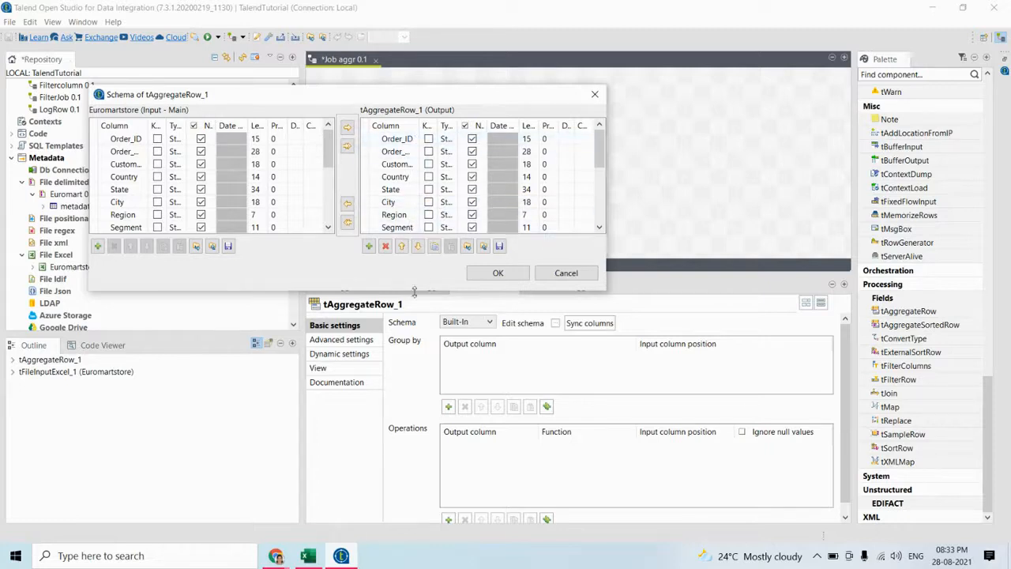
- Switch to the EuroMart Stores workbook in Excel and examine the order date and customer name columns of the store data sheet
{"action": "left_click", "coordinate": [308, 556]}
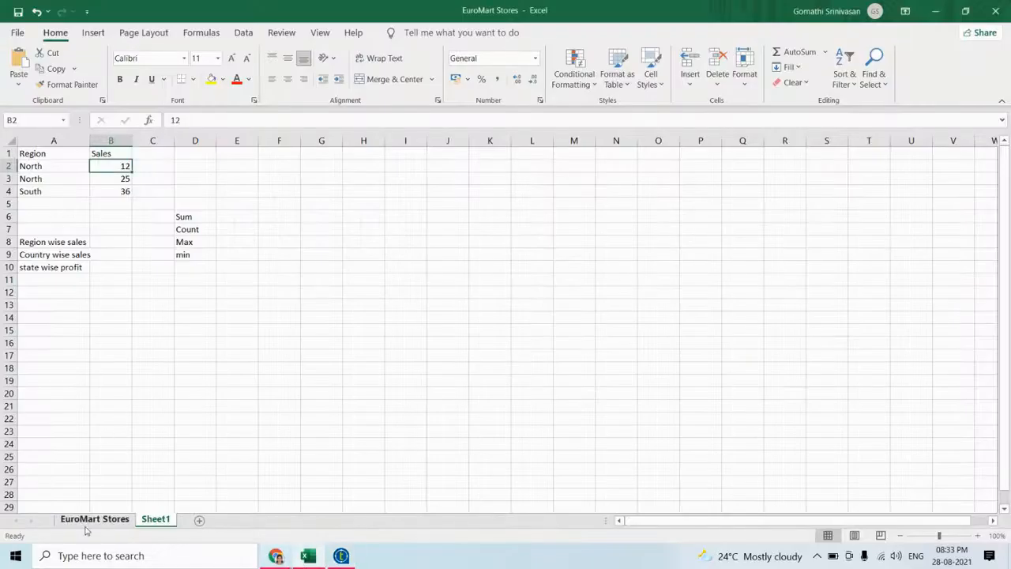
{"action": "left_click", "coordinate": [87, 521]}
{"action": "left_click", "coordinate": [43, 154]}
{"action": "left_click", "coordinate": [39, 169]}
{"action": "left_click", "coordinate": [39, 205]}
{"action": "left_click", "coordinate": [38, 230]}
{"action": "left_click", "coordinate": [37, 291]}
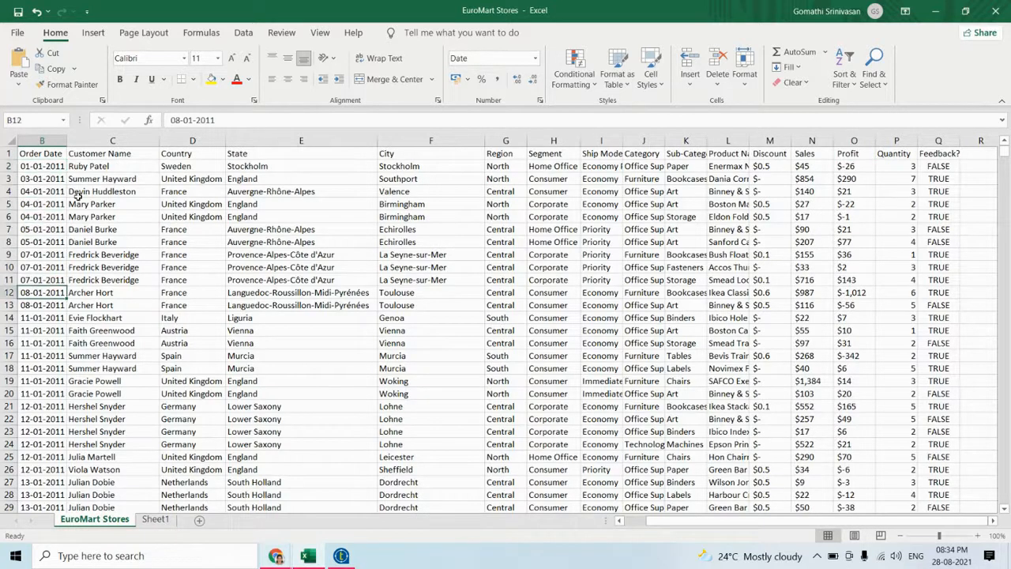
{"action": "left_click", "coordinate": [98, 153]}
{"action": "left_click", "coordinate": [96, 178]}
{"action": "left_click", "coordinate": [94, 229]}
{"action": "left_click", "coordinate": [95, 254]}
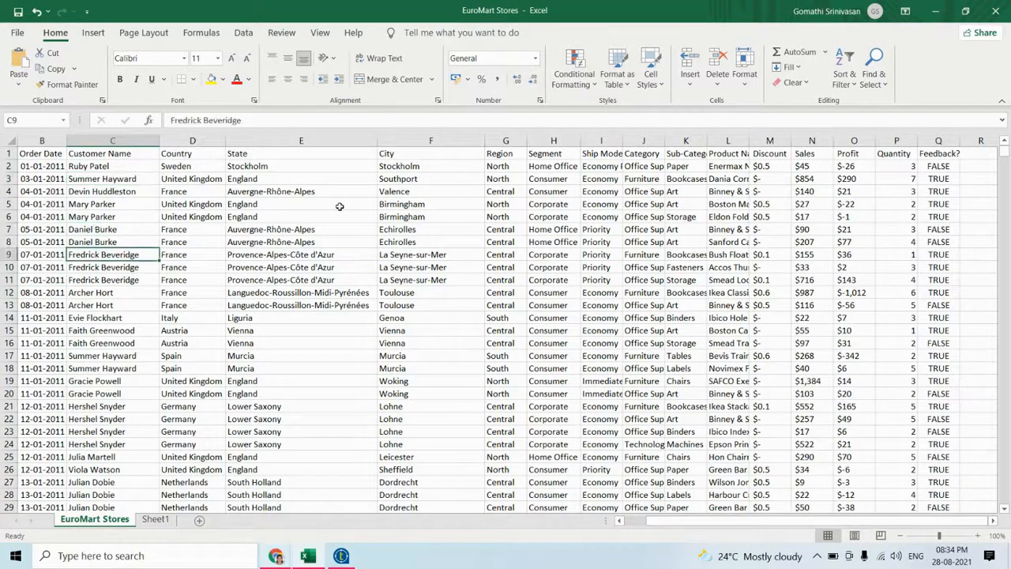
- Examine the Region and Sales columns of the store data and close the workbook without saving the changes
{"action": "left_click", "coordinate": [507, 154]}
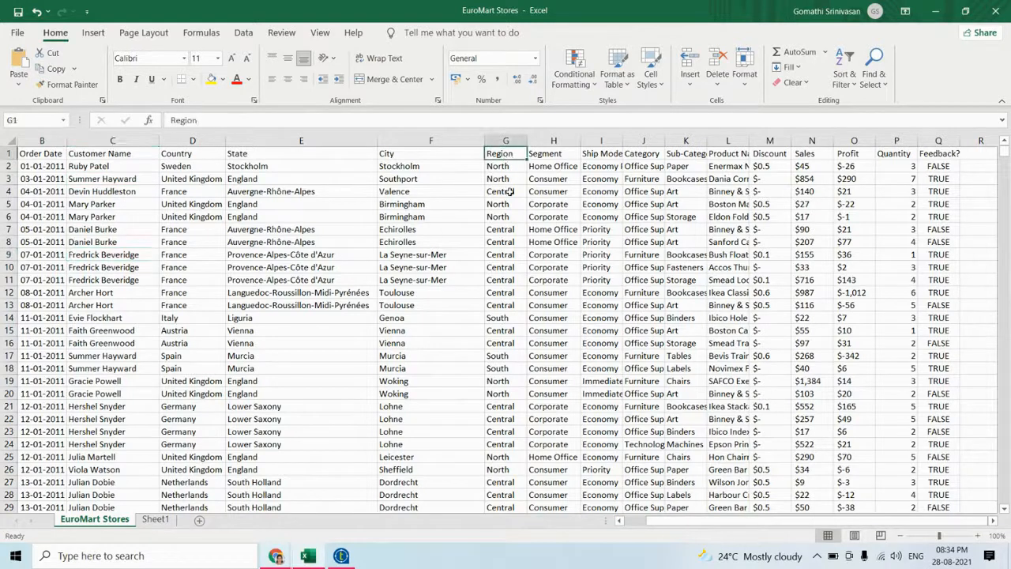
{"action": "left_click_drag", "start_coordinate": [495, 167], "coordinate": [503, 184]}
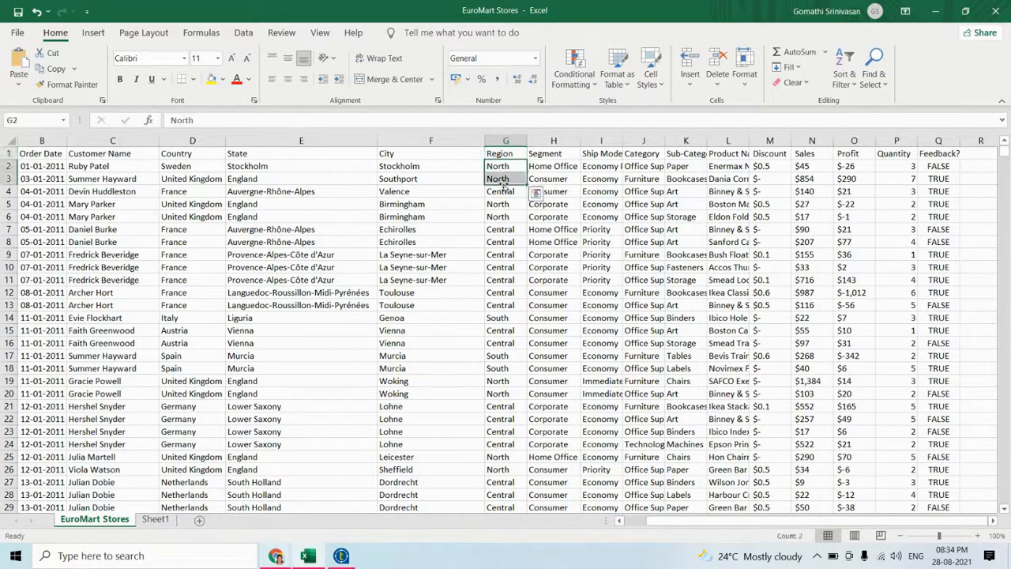
{"action": "left_click", "coordinate": [803, 164]}
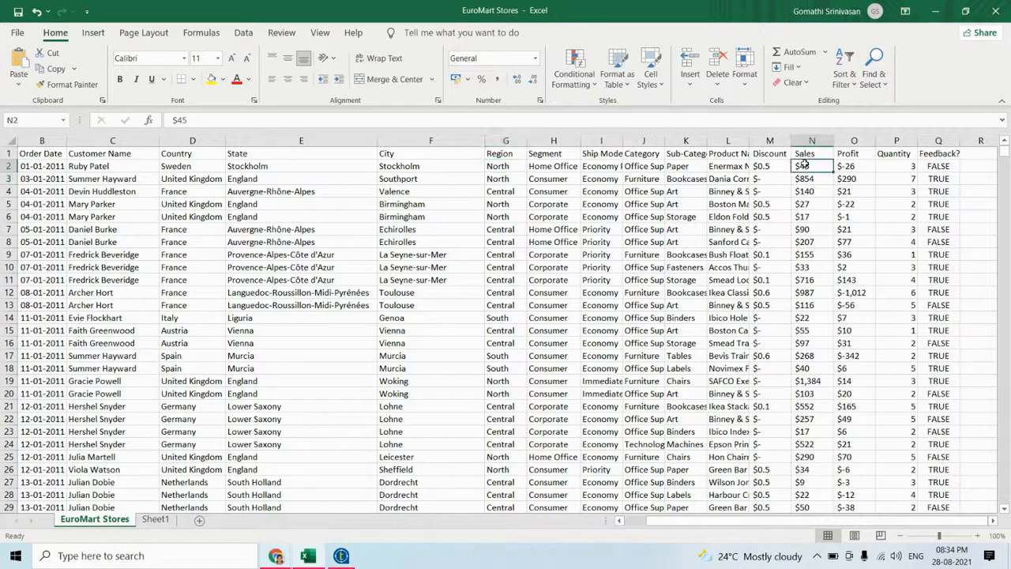
{"action": "left_click", "coordinate": [996, 11]}
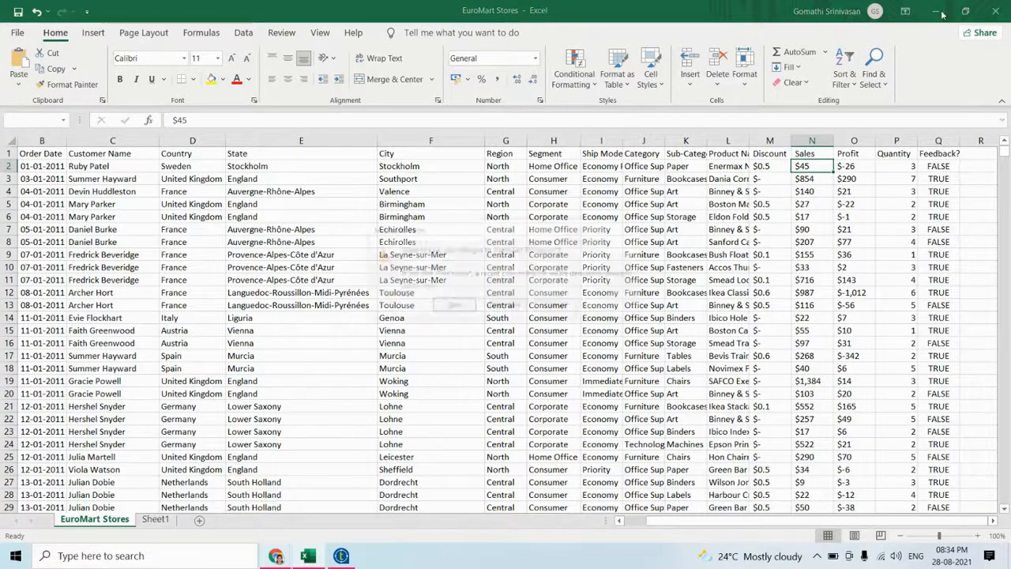
{"action": "left_click", "coordinate": [504, 307]}
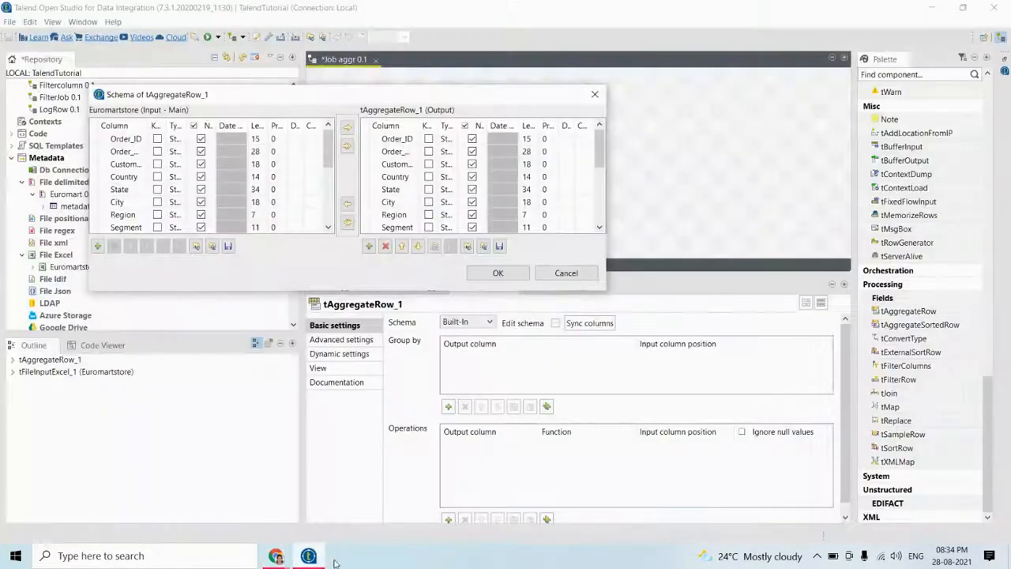
- Remove the columns from Order_ID through City from the tAggregateRow output schema
{"action": "left_click", "coordinate": [380, 142]}
{"action": "left_click", "coordinate": [385, 246]}
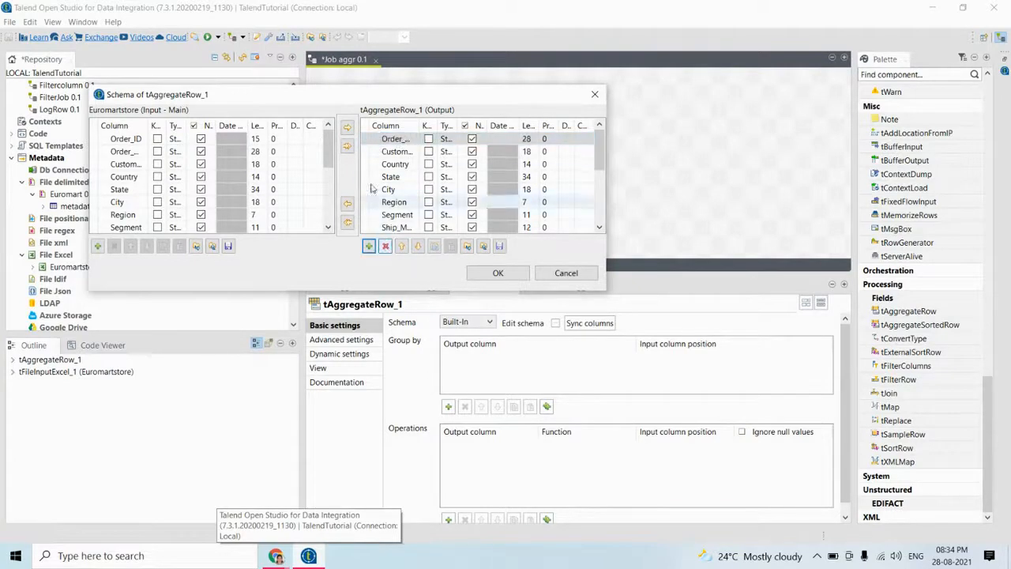
{"action": "left_click", "coordinate": [386, 247]}
{"action": "left_click", "coordinate": [385, 247]}
{"action": "left_click", "coordinate": [385, 247]}
{"action": "left_click", "coordinate": [386, 246]}
{"action": "left_click", "coordinate": [385, 247]}
- Remove the output columns from Segment through Discount, keeping Region and Sales in the tAggregateRow schema
{"action": "left_click", "coordinate": [384, 152]}
{"action": "left_click", "coordinate": [384, 152]}
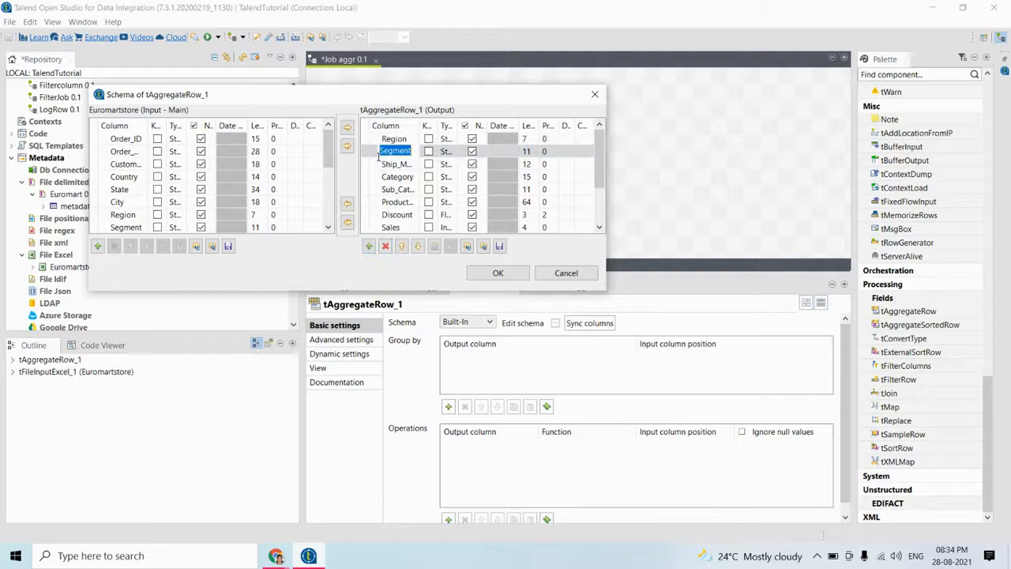
{"action": "left_click", "coordinate": [385, 247]}
{"action": "left_click", "coordinate": [385, 247]}
{"action": "left_click", "coordinate": [386, 247]}
{"action": "left_click", "coordinate": [386, 247]}
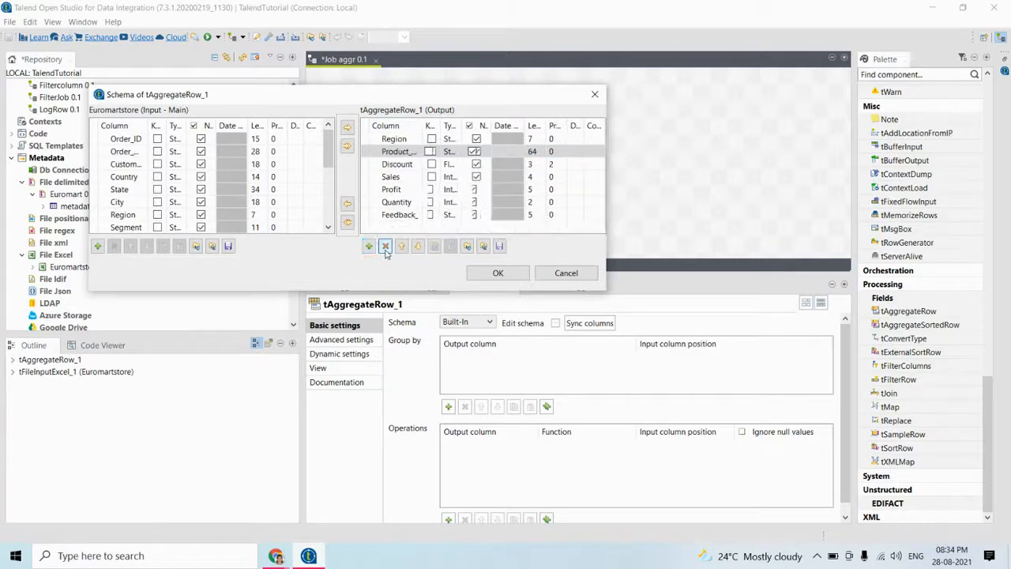
{"action": "left_click", "coordinate": [386, 248]}
{"action": "left_click", "coordinate": [386, 248]}
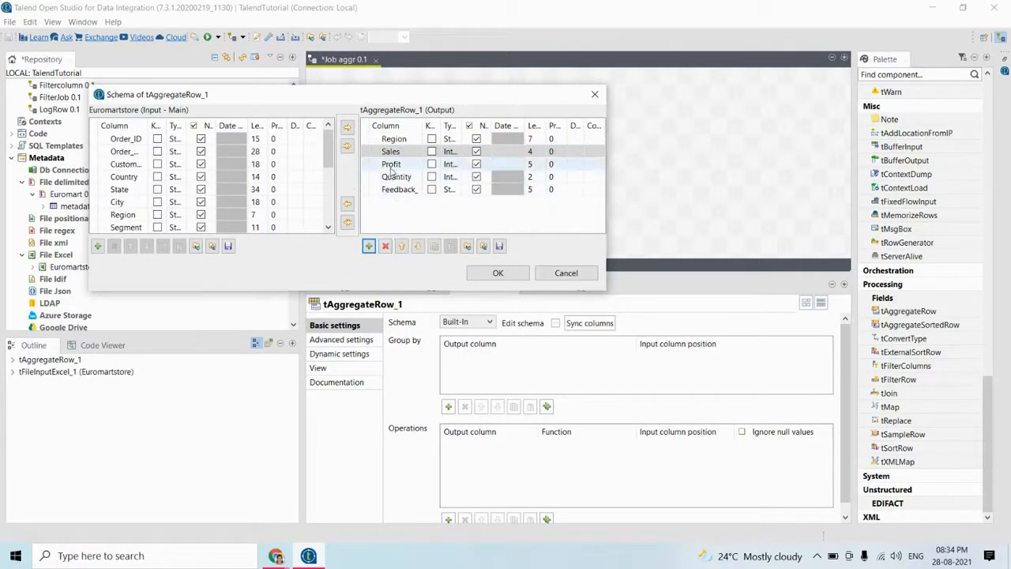
- Remove the Profit, Quantity and Feedback columns from the output schema and accept the schema
{"action": "left_click", "coordinate": [389, 164]}
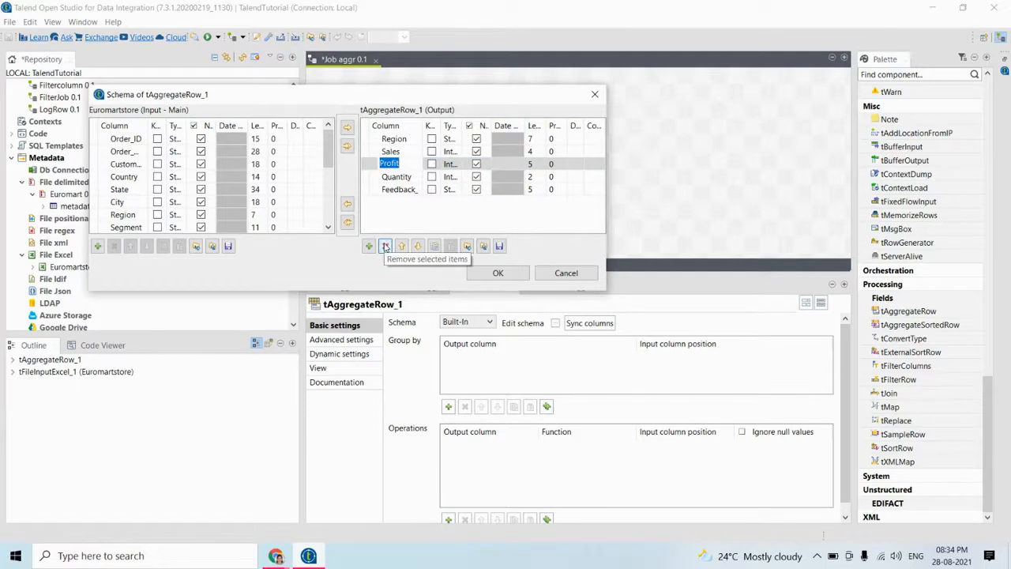
{"action": "left_click", "coordinate": [385, 247]}
{"action": "left_click", "coordinate": [384, 246]}
{"action": "left_click", "coordinate": [385, 247]}
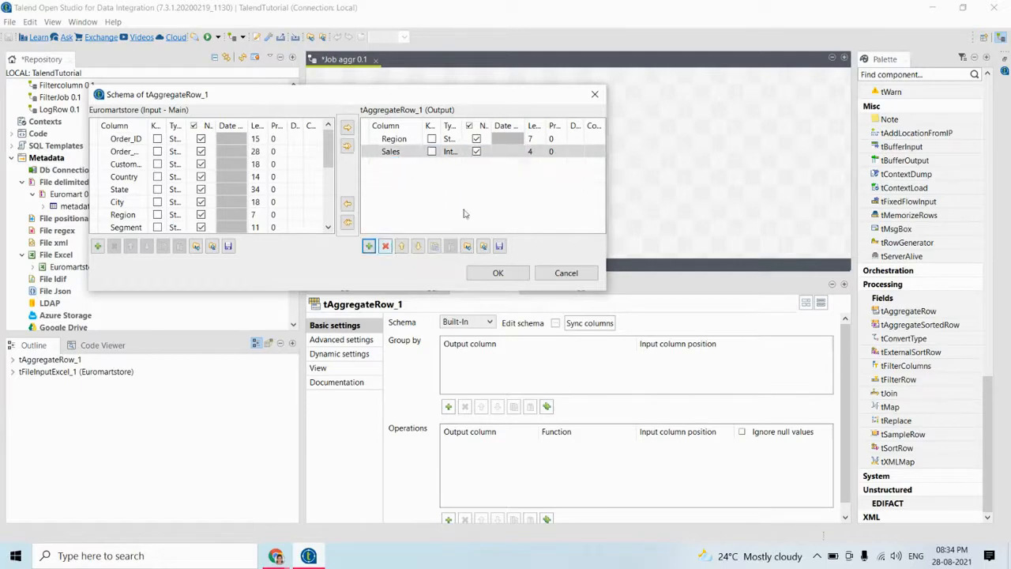
{"action": "left_click", "coordinate": [500, 274]}
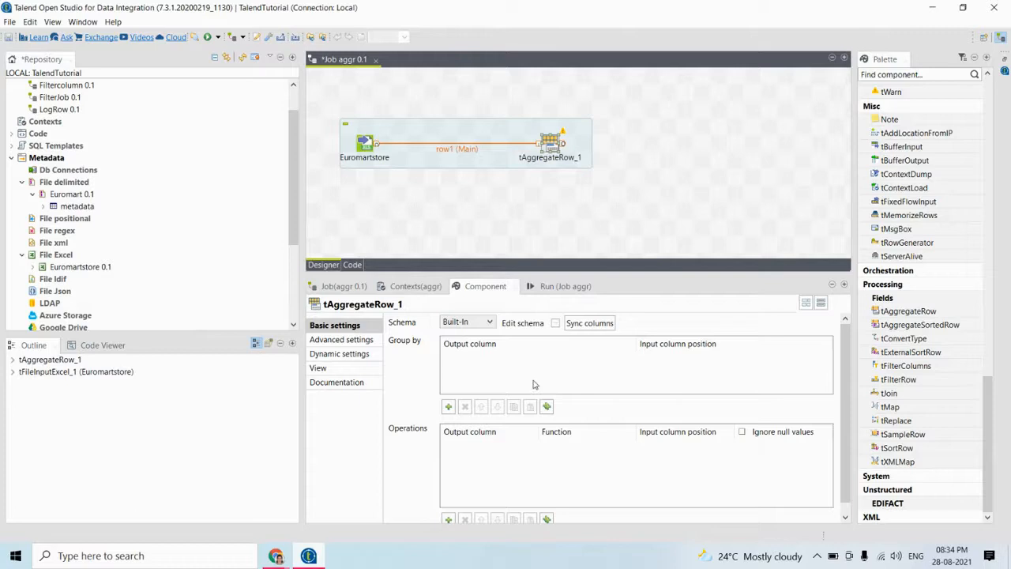
- Check the advanced settings of tAggregateRow and add Region as the group-by column in its basic settings
{"action": "left_click", "coordinate": [382, 339]}
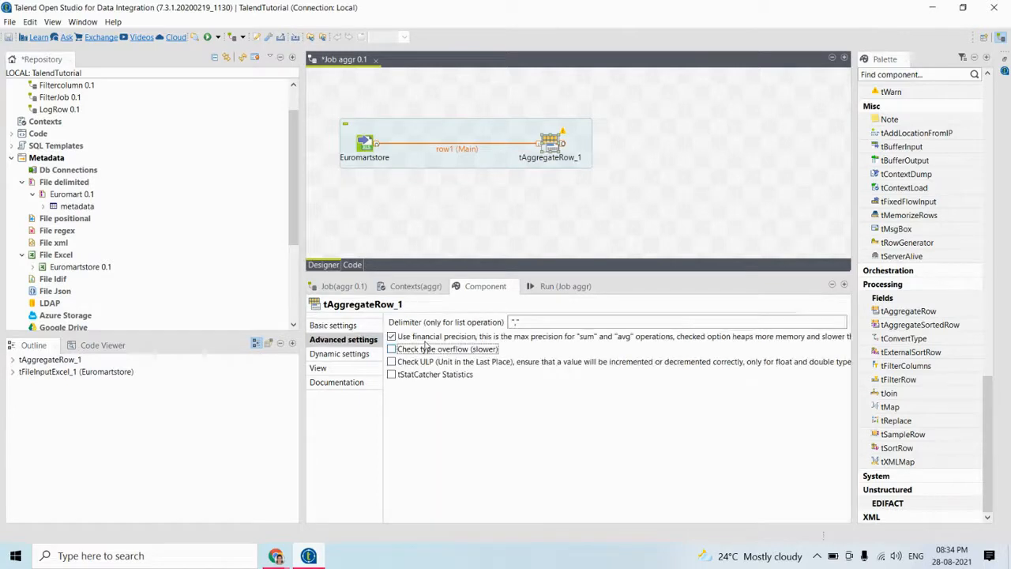
{"action": "left_click", "coordinate": [350, 327]}
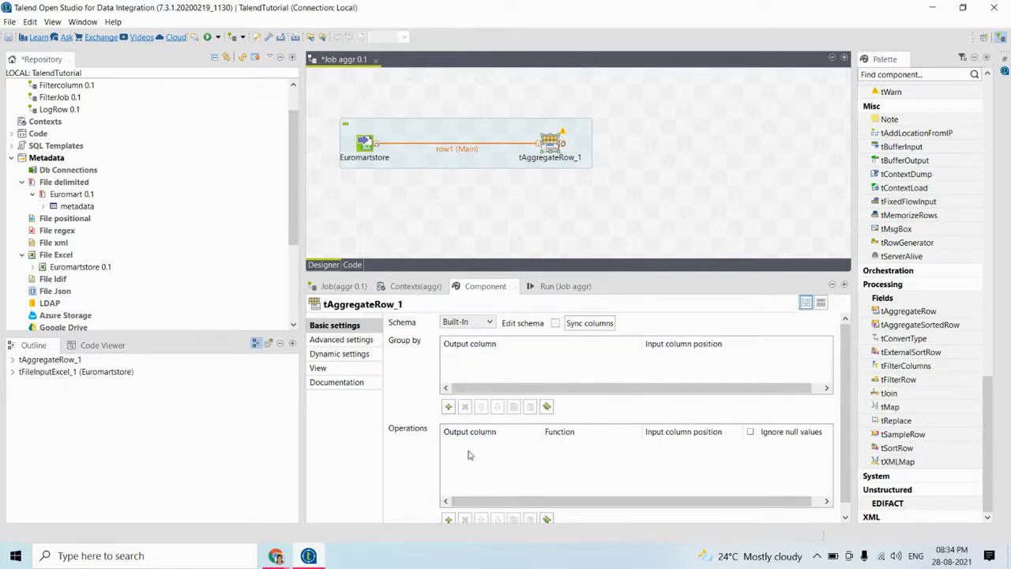
{"action": "left_click", "coordinate": [448, 406]}
{"action": "left_click", "coordinate": [450, 357]}
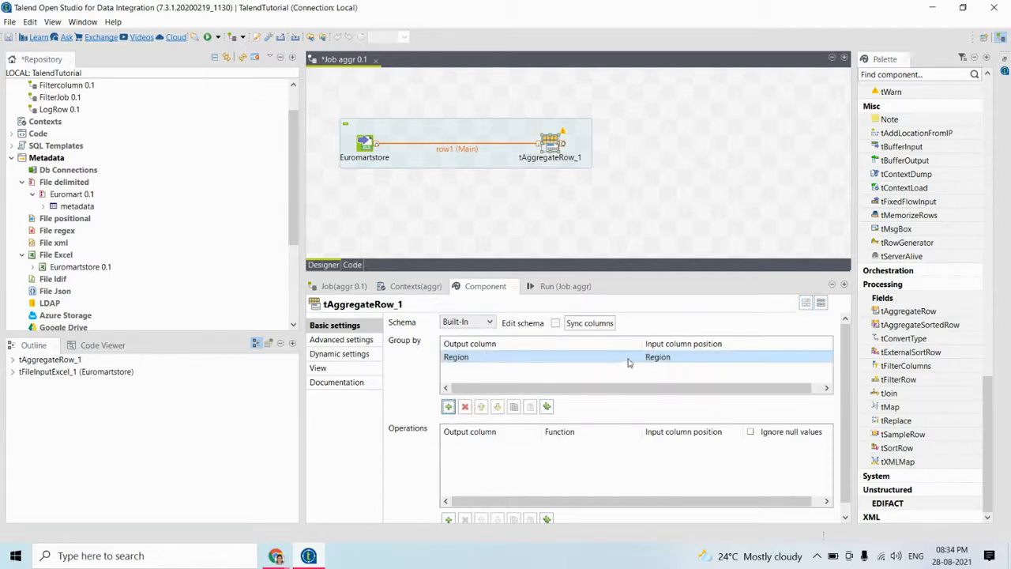
- Enlarge the component settings area and add an aggregation operation with Sales as the output column
{"action": "left_click", "coordinate": [442, 444]}
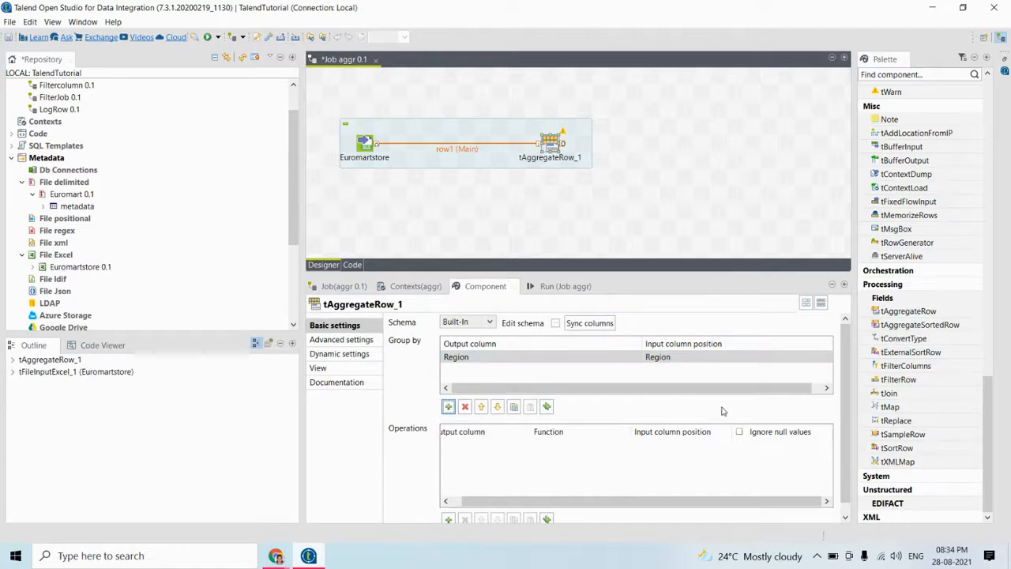
{"action": "left_click_drag", "start_coordinate": [518, 268], "coordinate": [517, 182]}
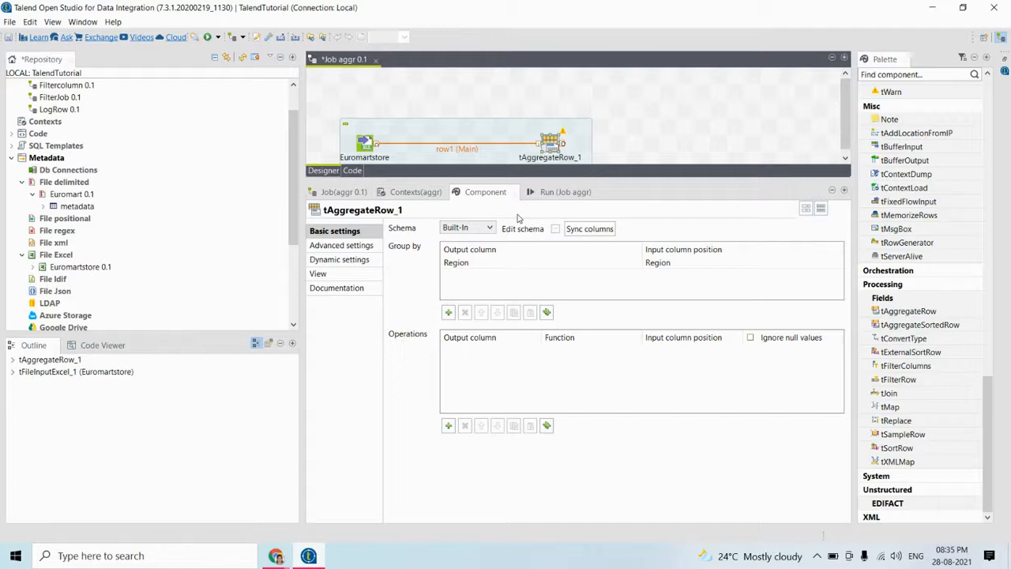
{"action": "left_click", "coordinate": [448, 425]}
{"action": "left_click", "coordinate": [481, 353]}
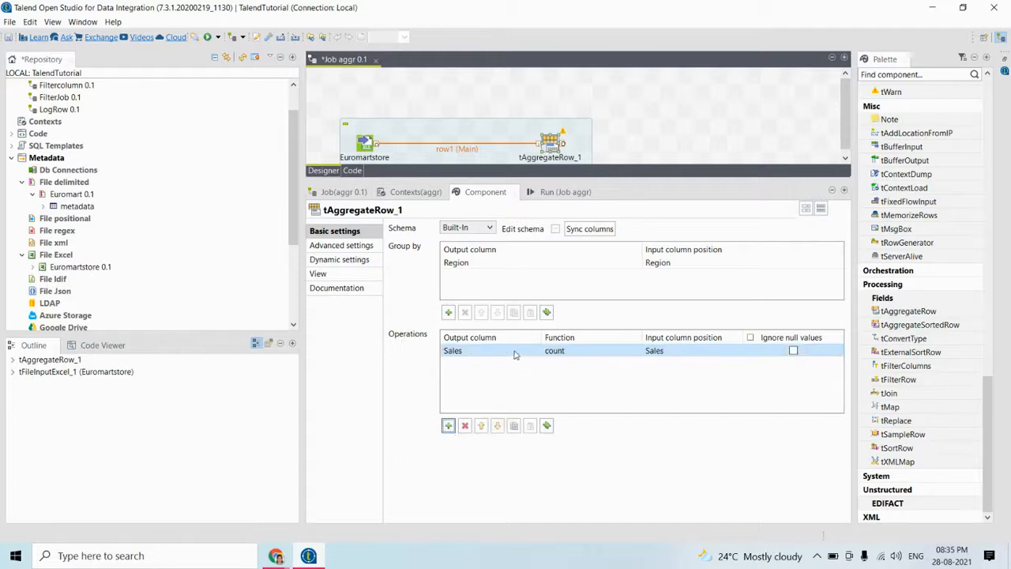
{"action": "left_click", "coordinate": [526, 353]}
{"action": "left_click", "coordinate": [536, 351]}
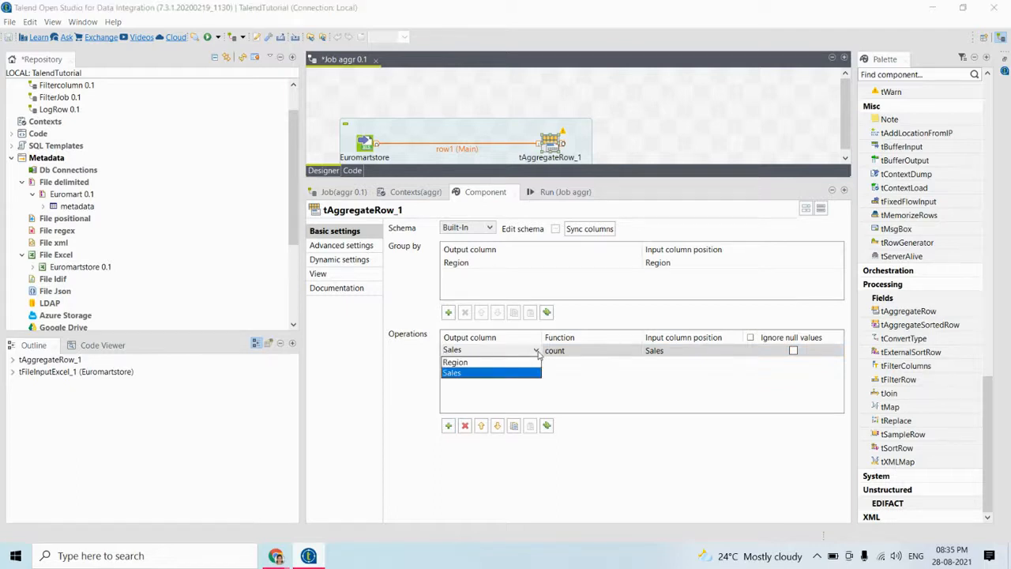
{"action": "left_click", "coordinate": [521, 373]}
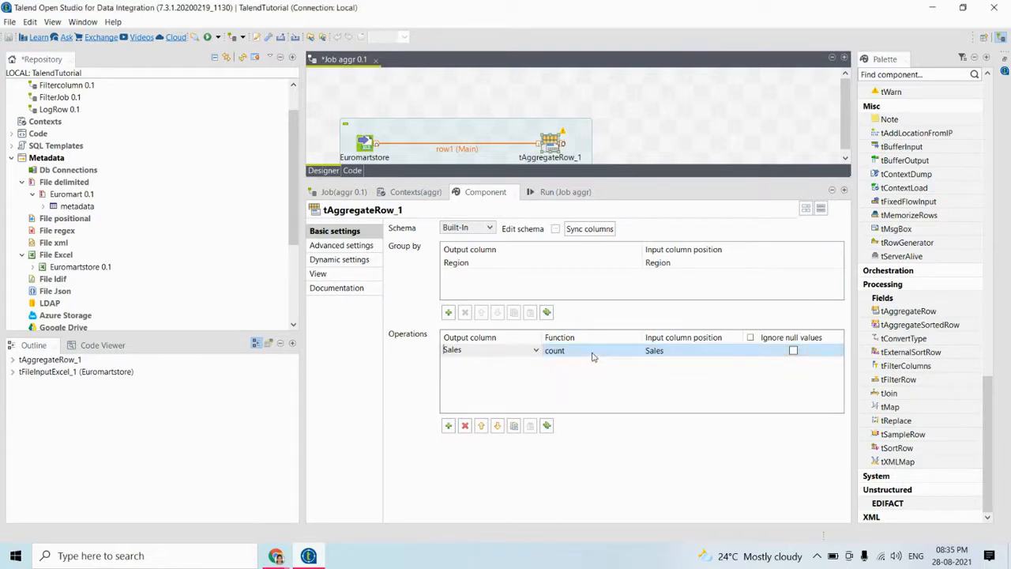
- Set the operation's function to sum with Sales as the input column
{"action": "left_click", "coordinate": [593, 353]}
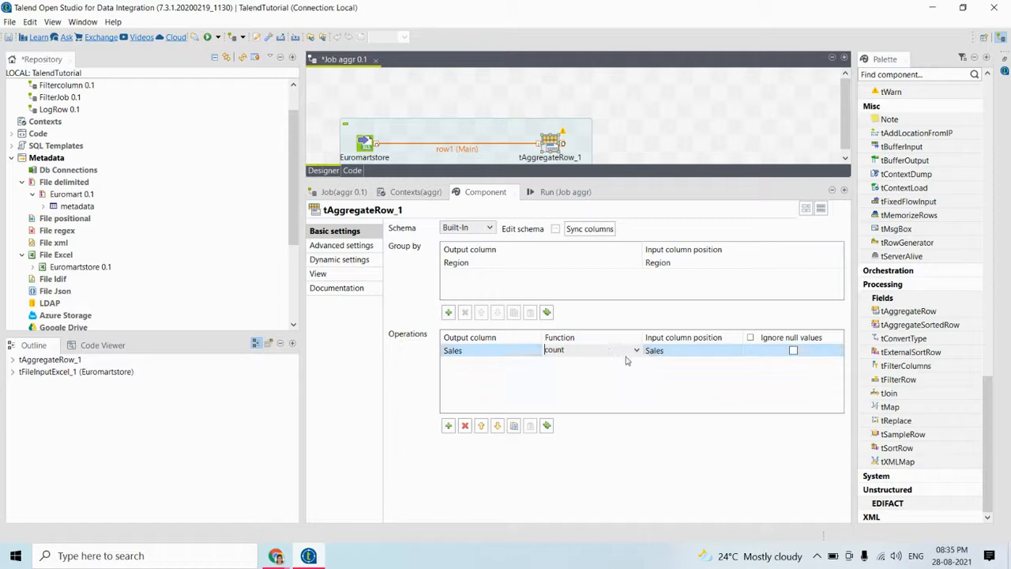
{"action": "left_click", "coordinate": [636, 351]}
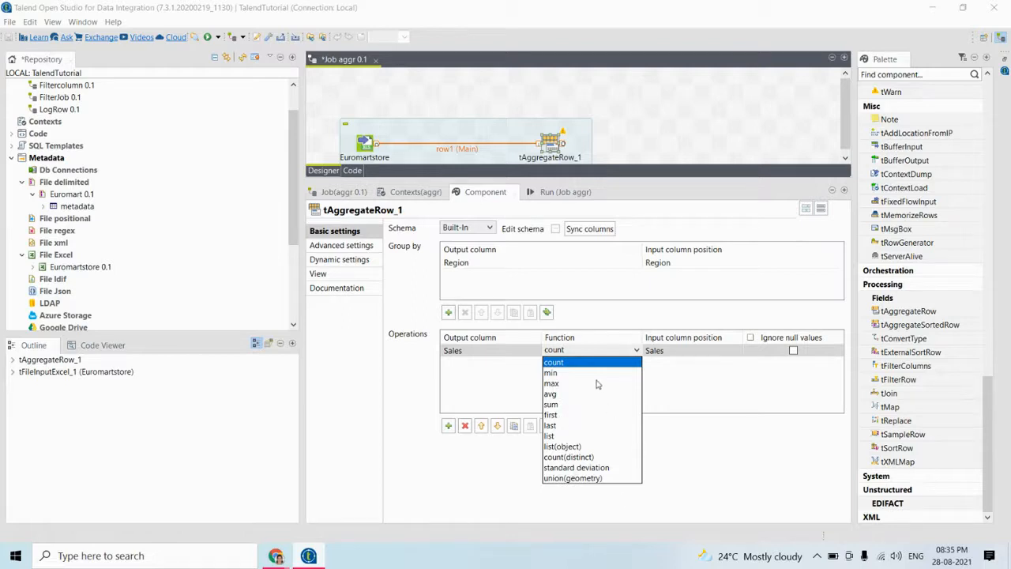
{"action": "left_click", "coordinate": [558, 404]}
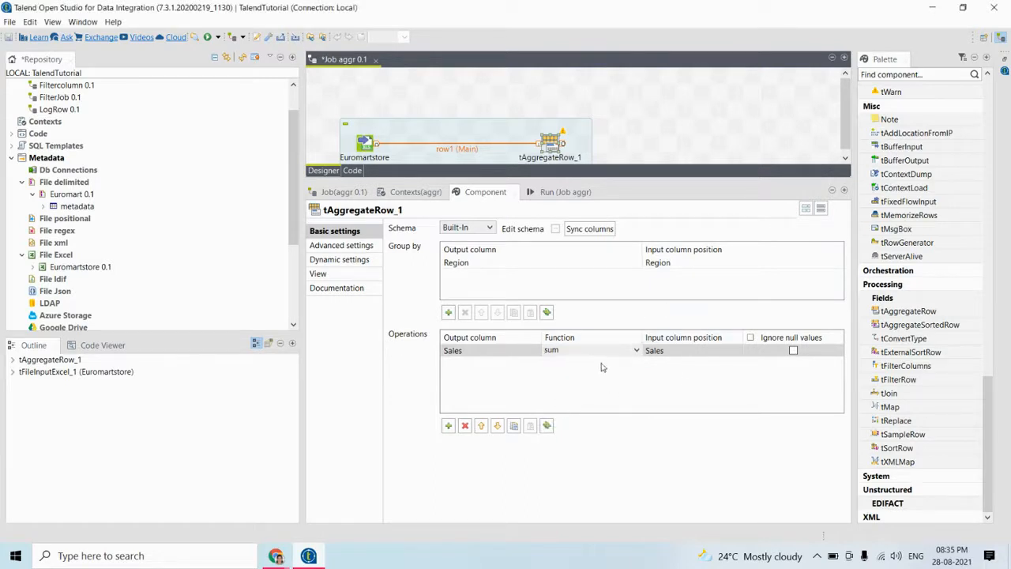
{"action": "left_click", "coordinate": [675, 353]}
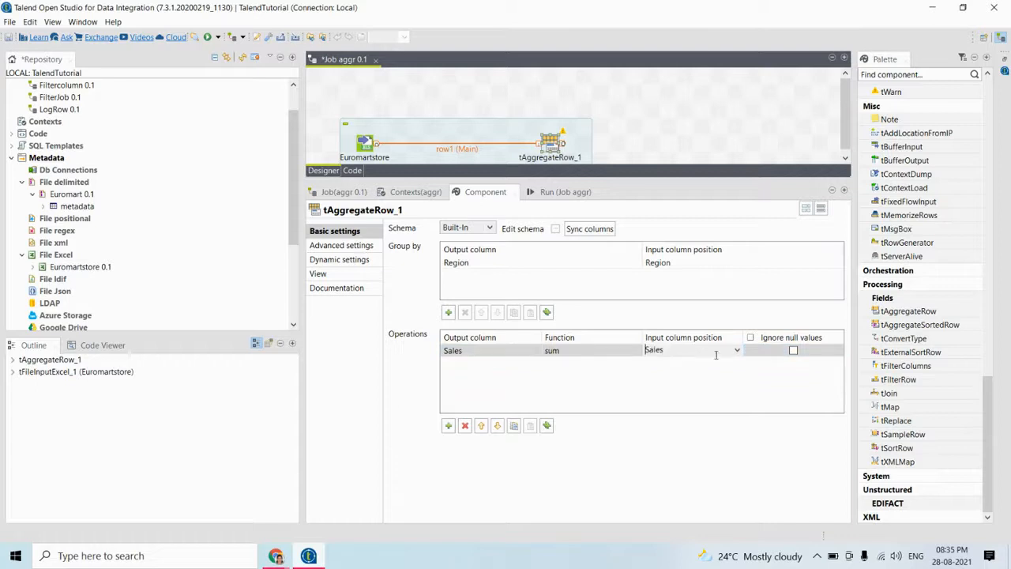
{"action": "left_click", "coordinate": [738, 352]}
{"action": "left_click", "coordinate": [738, 351]}
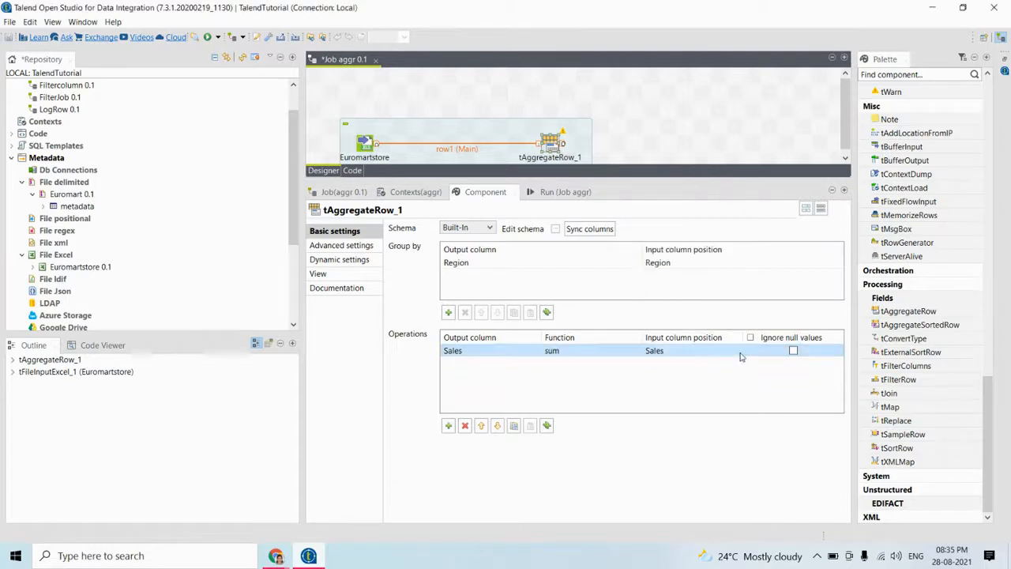
- Enlarge the job design area and add a tLogRow component that receives the main output of tAggregateRow
{"action": "left_click", "coordinate": [687, 364]}
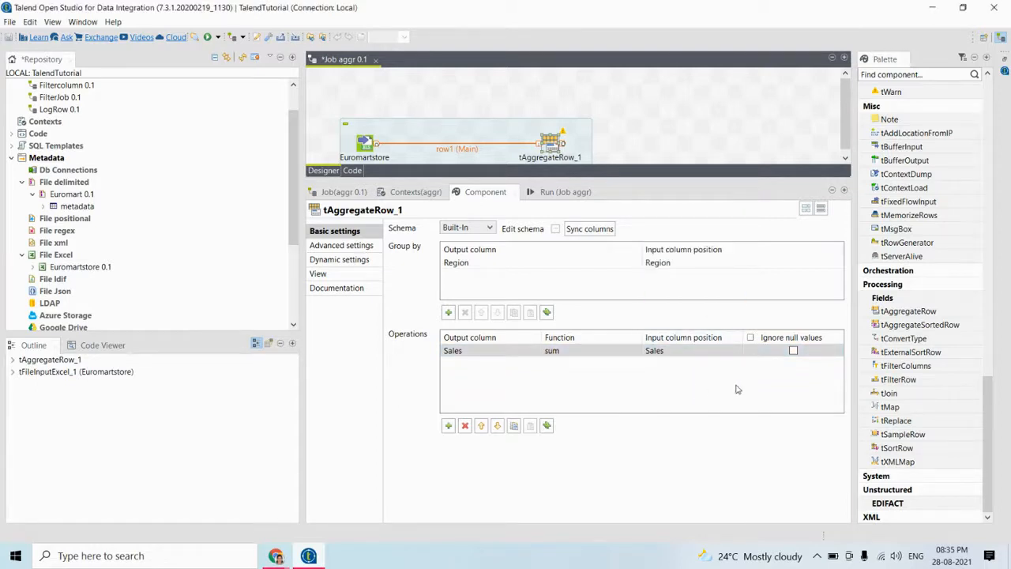
{"action": "left_click", "coordinate": [617, 395]}
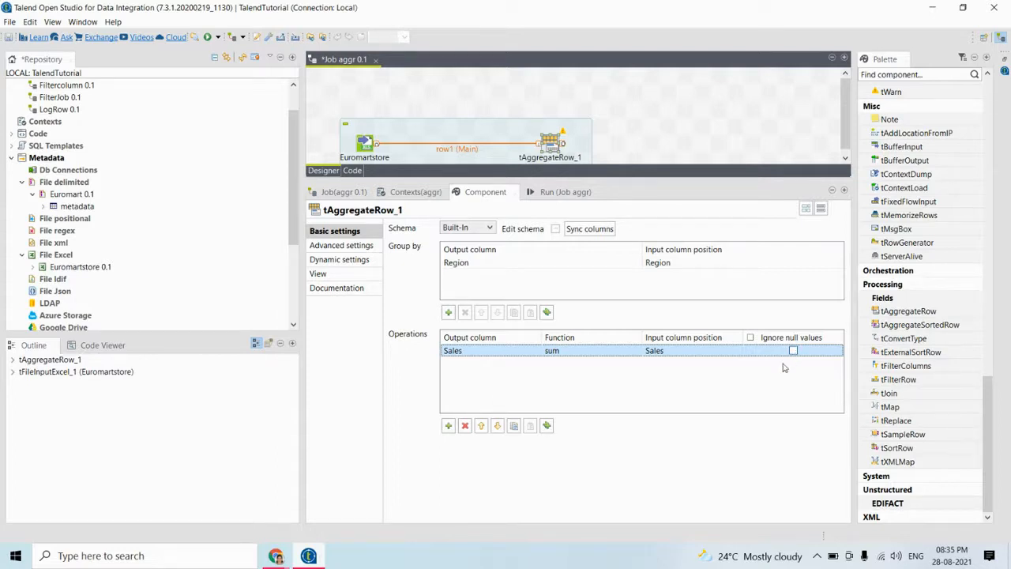
{"action": "left_click", "coordinate": [548, 150]}
{"action": "left_click", "coordinate": [549, 148]}
{"action": "left_click_drag", "start_coordinate": [585, 178], "coordinate": [582, 274]}
{"action": "left_click_drag", "start_coordinate": [562, 144], "coordinate": [669, 152]}
{"action": "type", "text": "log"}
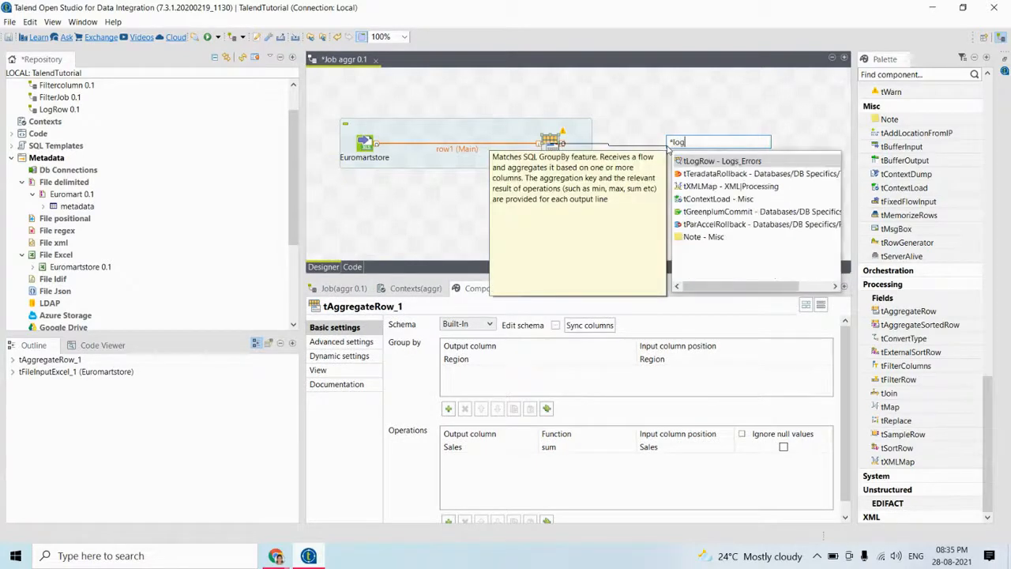
{"action": "key", "text": "Return"}
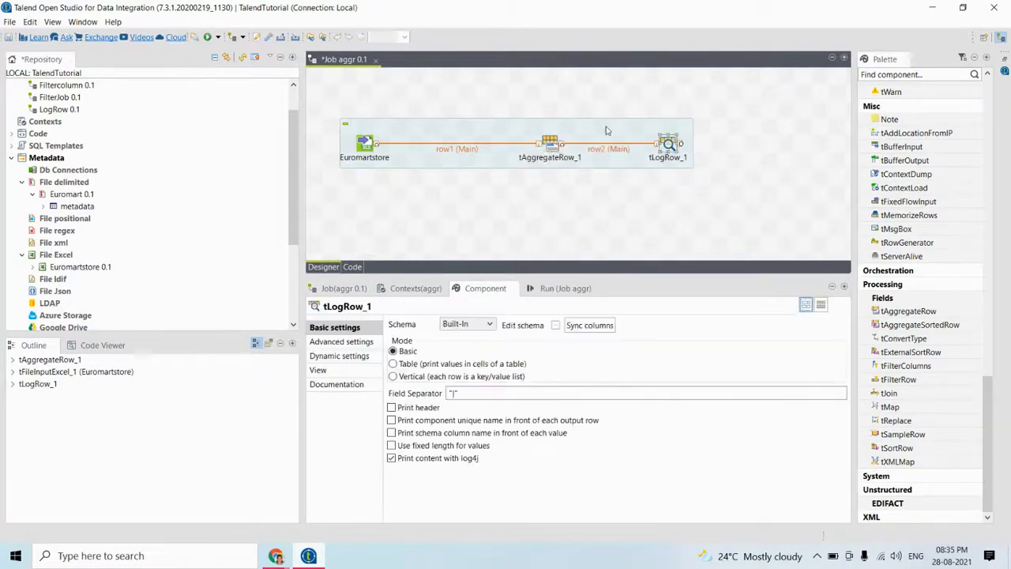
- Set the tLogRow output mode to Table and run the job
{"action": "left_click", "coordinate": [393, 364]}
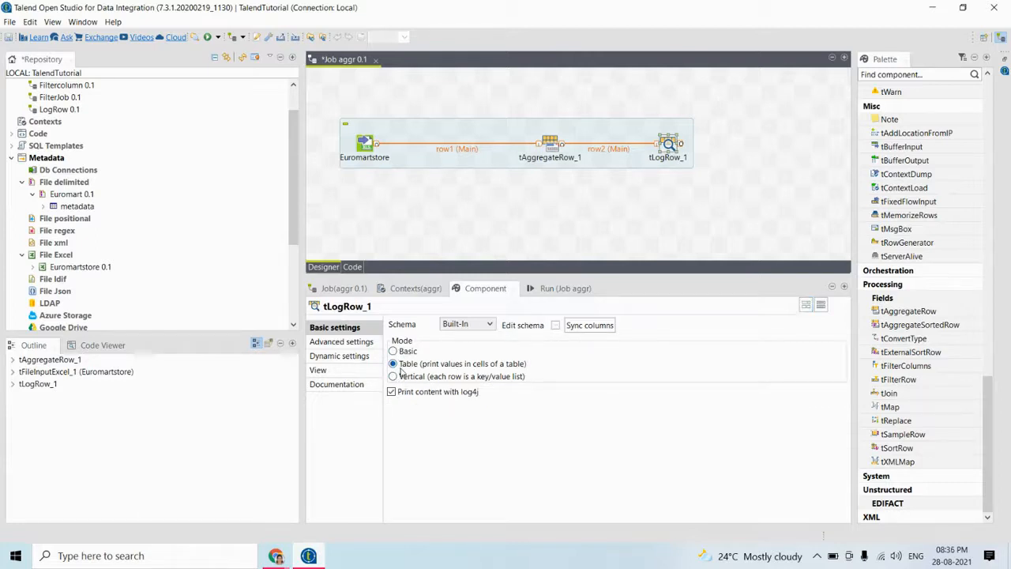
{"action": "left_click", "coordinate": [494, 215]}
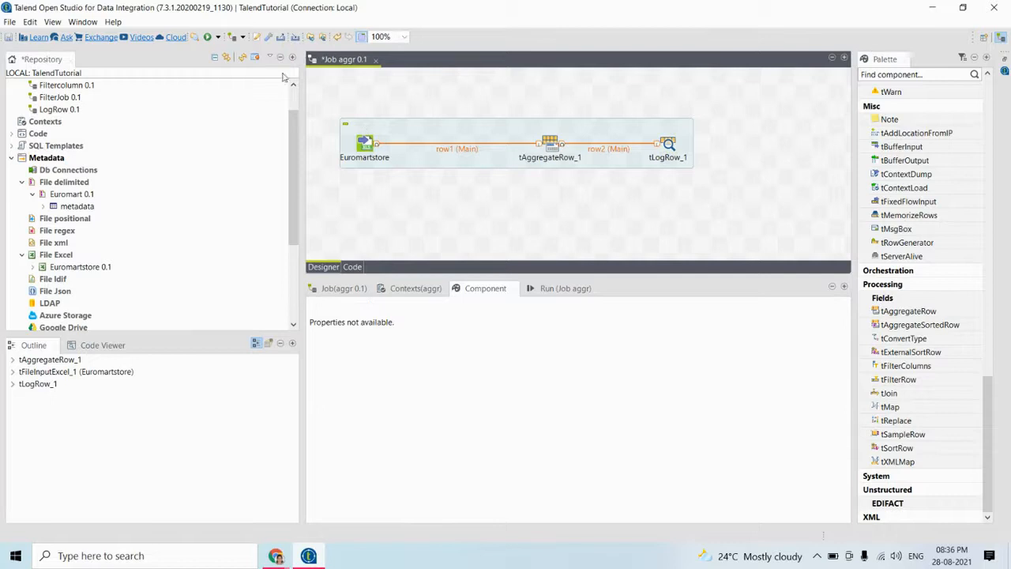
{"action": "left_click", "coordinate": [208, 37]}
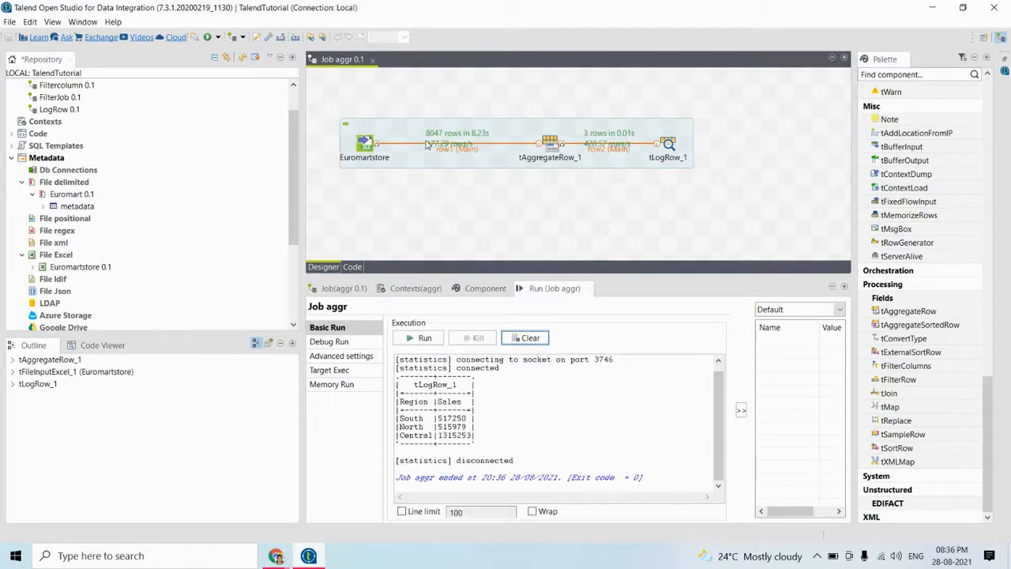
- Examine the summed sales for each region in the job's run output
{"action": "left_click", "coordinate": [548, 148]}
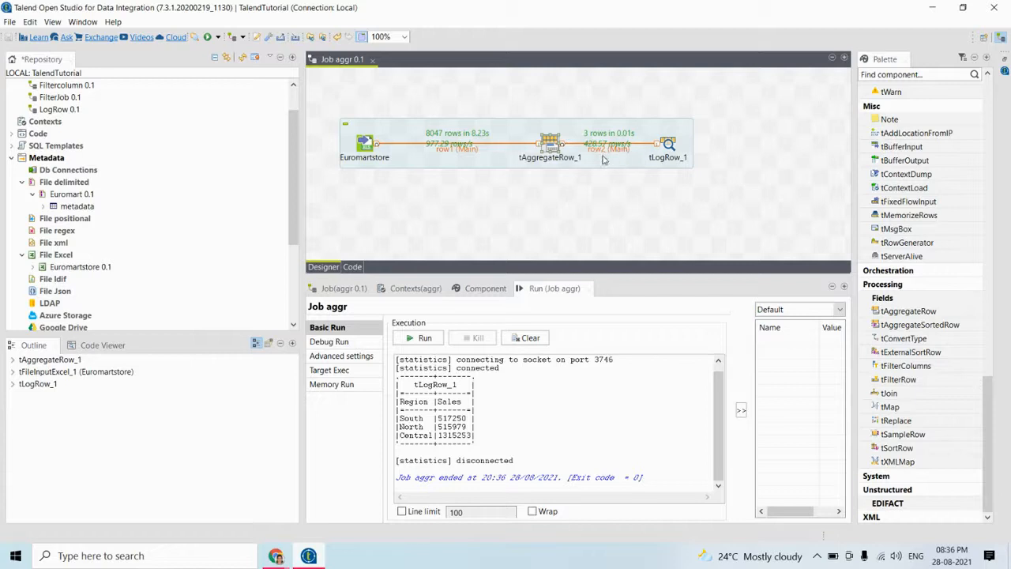
{"action": "left_click", "coordinate": [418, 410]}
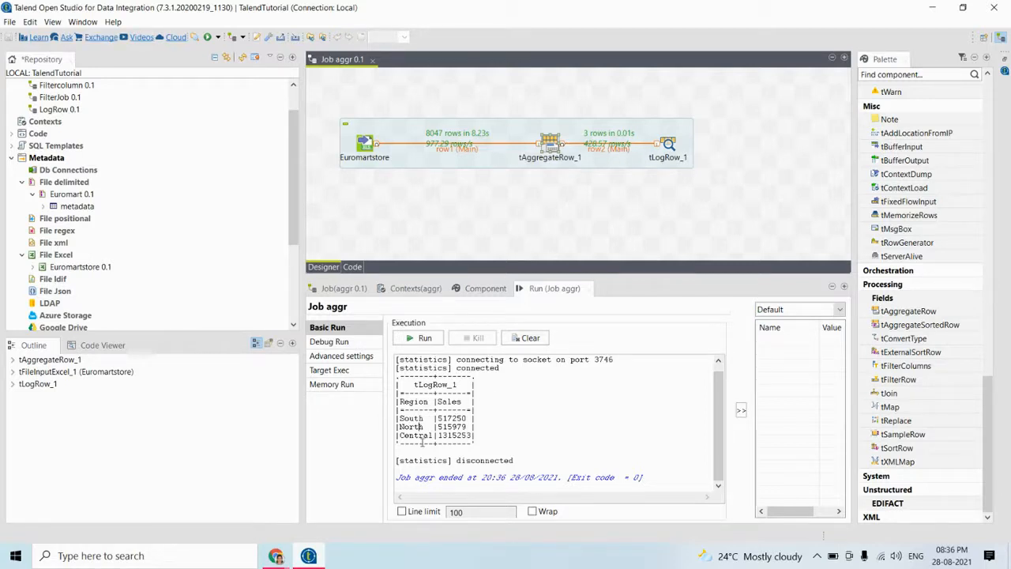
{"action": "left_click_drag", "start_coordinate": [436, 418], "coordinate": [472, 436]}
{"action": "left_click", "coordinate": [631, 201]}
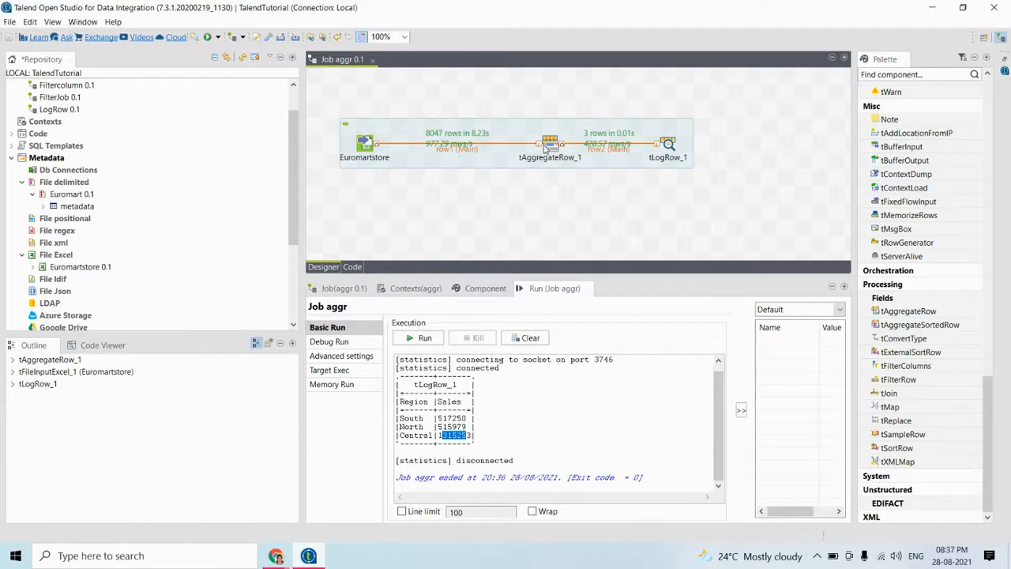
{"action": "left_click", "coordinate": [447, 440]}
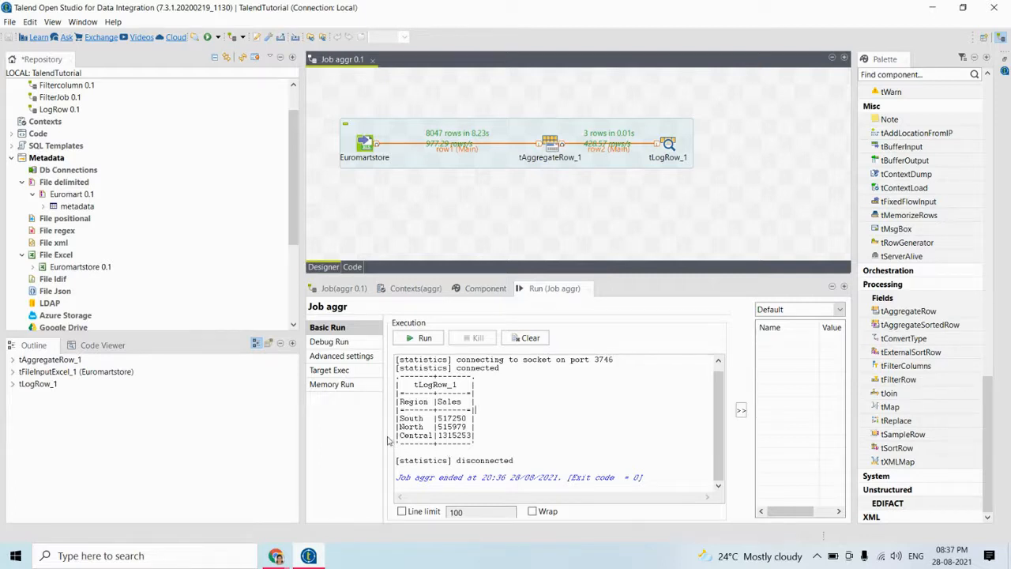
{"action": "left_click_drag", "start_coordinate": [399, 435], "coordinate": [472, 436]}
{"action": "left_click", "coordinate": [484, 435]}
- Add the Country column to the output schema of tAggregateRow, accept the schema and propagate the changes
{"action": "double_click", "coordinate": [550, 147]}
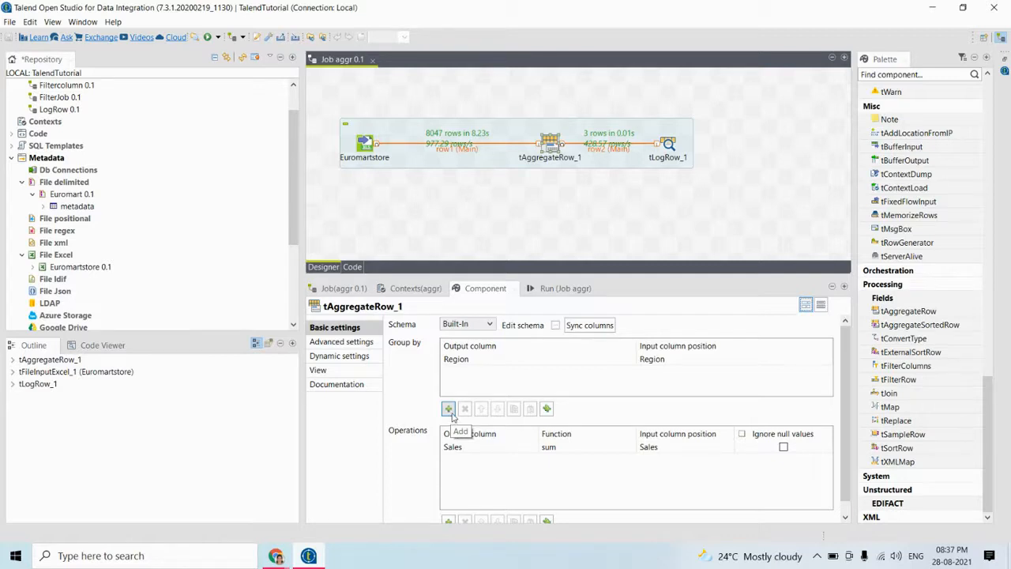
{"action": "left_click", "coordinate": [555, 325]}
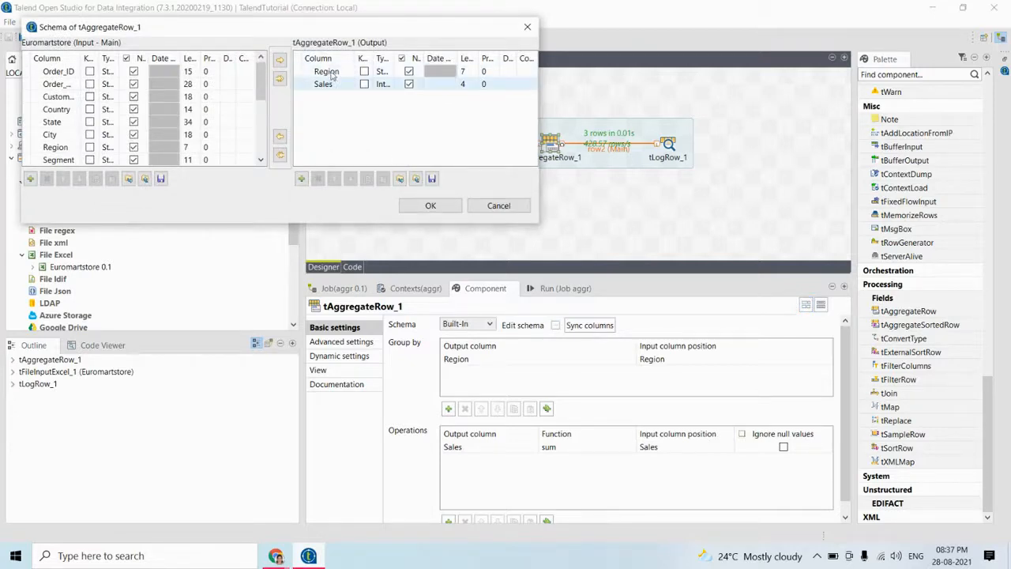
{"action": "left_click", "coordinate": [332, 72]}
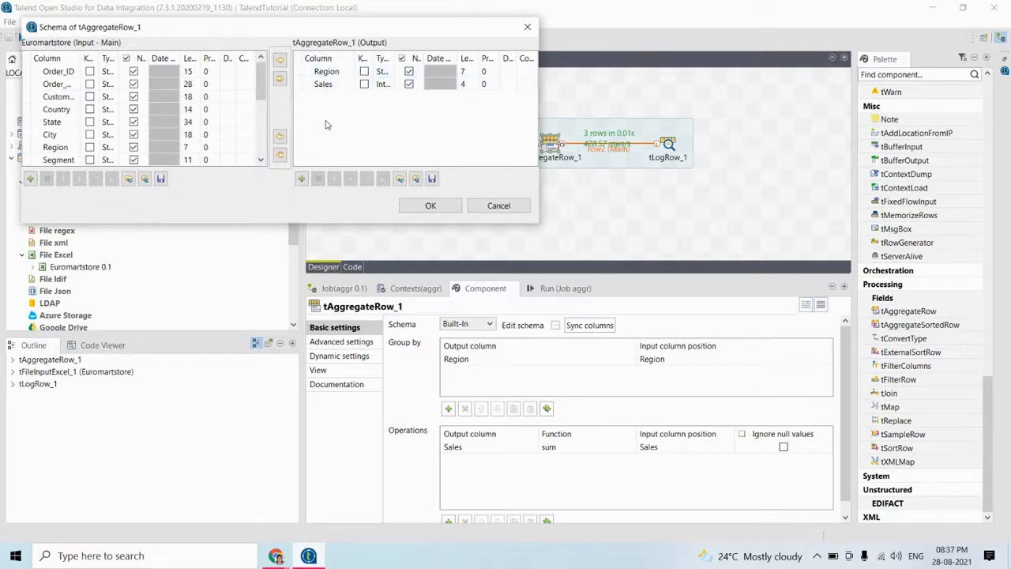
{"action": "left_click", "coordinate": [58, 110]}
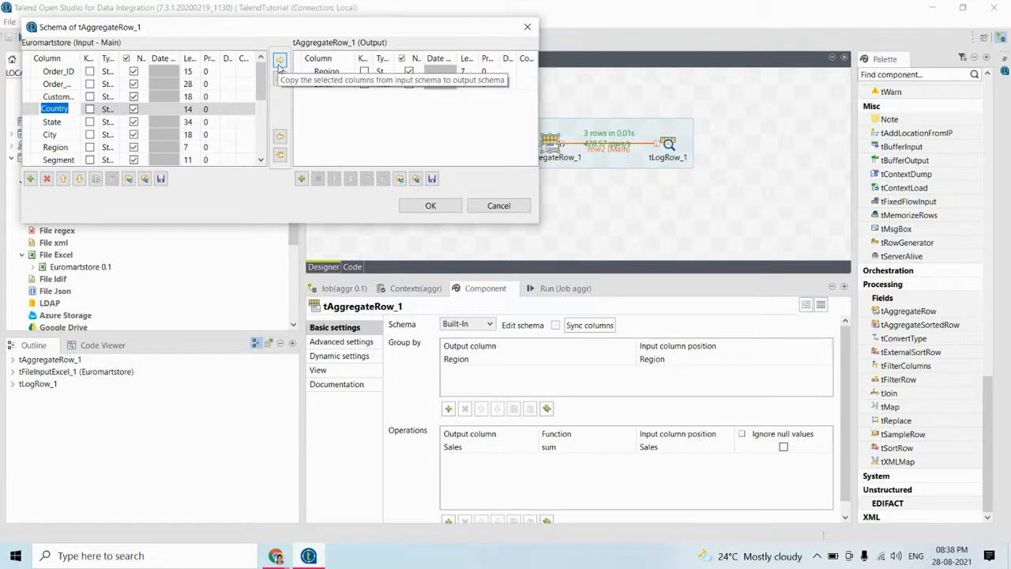
{"action": "left_click", "coordinate": [280, 63]}
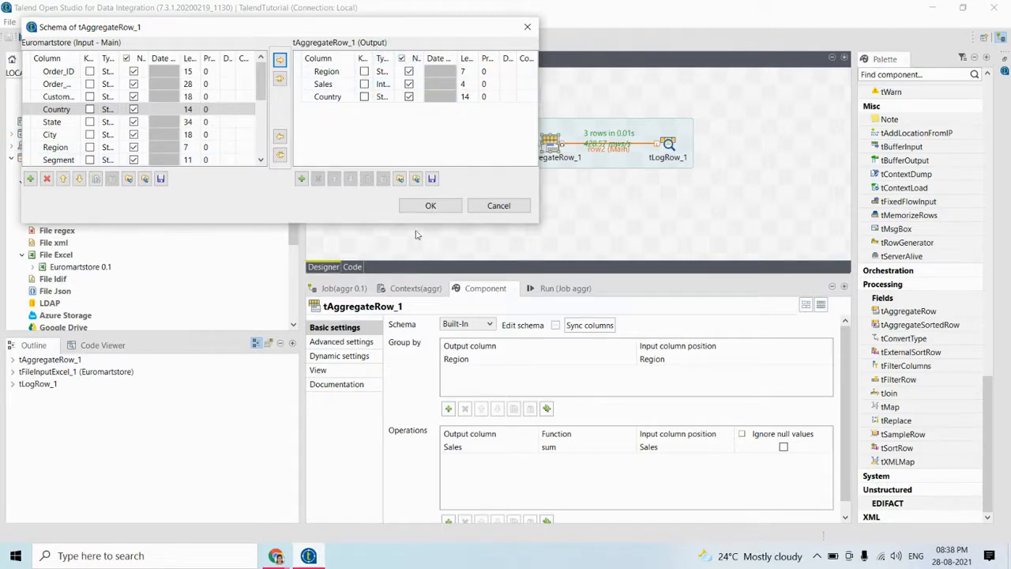
{"action": "left_click", "coordinate": [441, 207]}
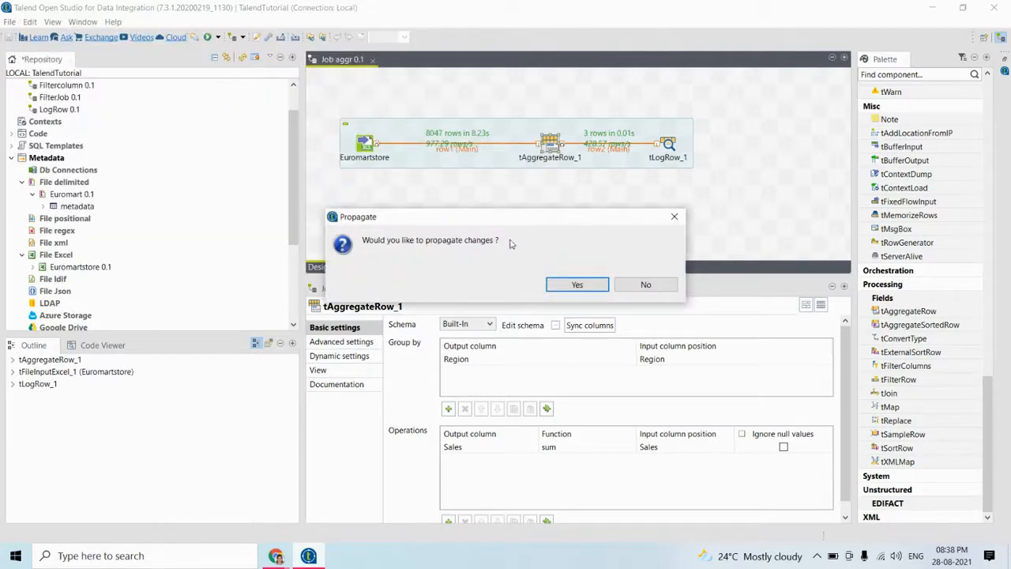
{"action": "left_click", "coordinate": [595, 286]}
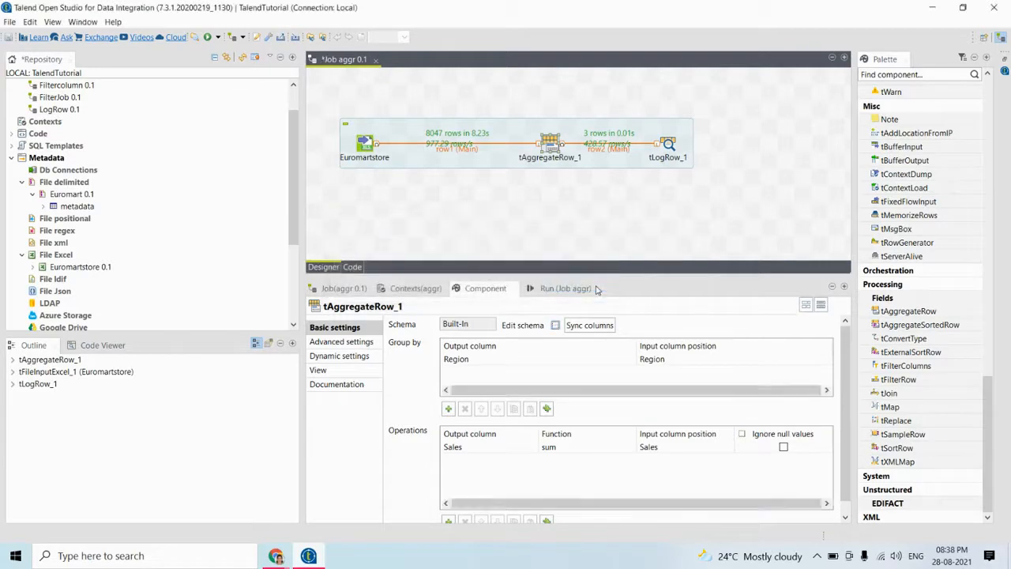
- Add Country as a second group-by column in tAggregateRow and run the job again
{"action": "left_click", "coordinate": [449, 408]}
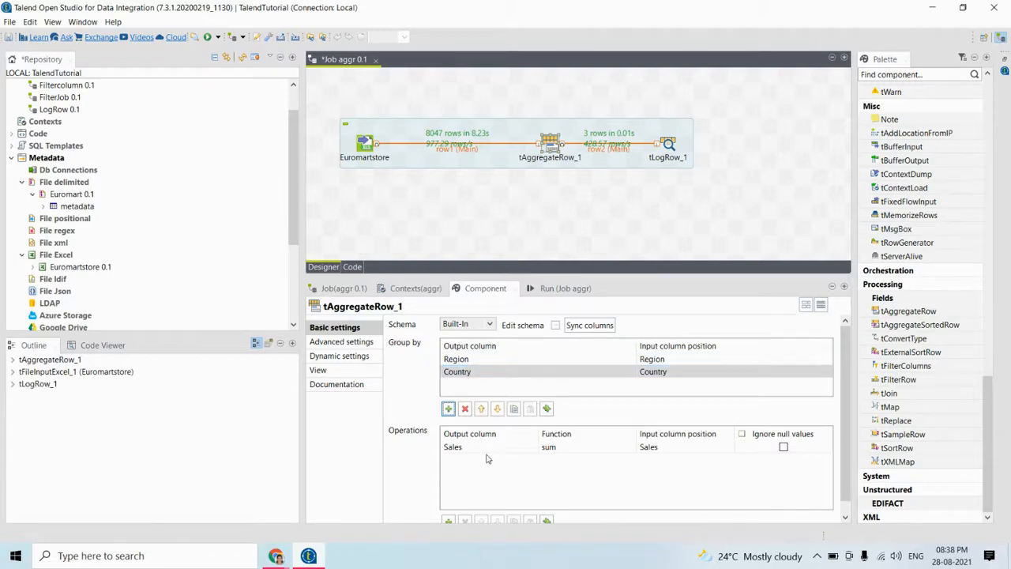
{"action": "left_click", "coordinate": [385, 204]}
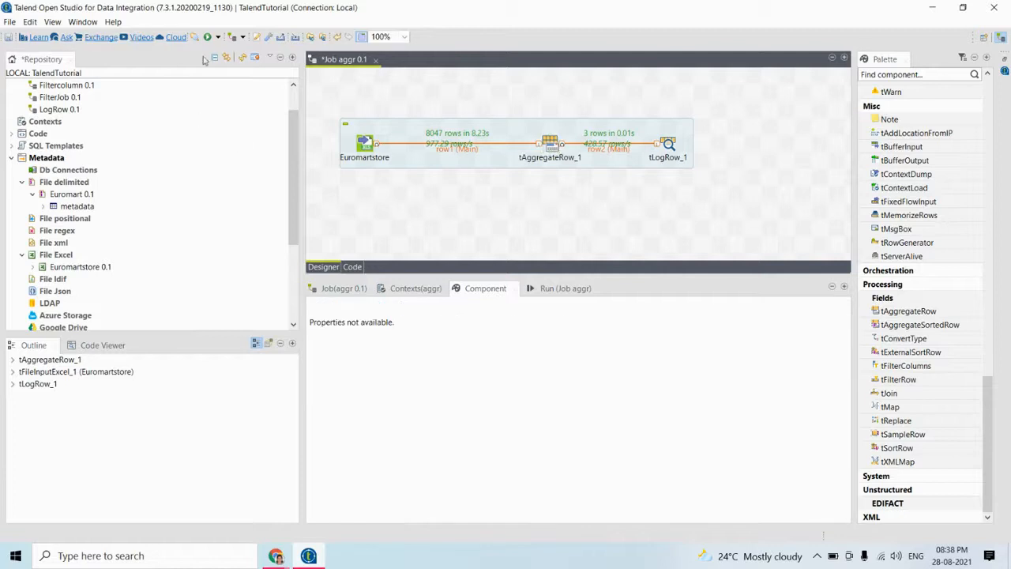
{"action": "left_click", "coordinate": [207, 38]}
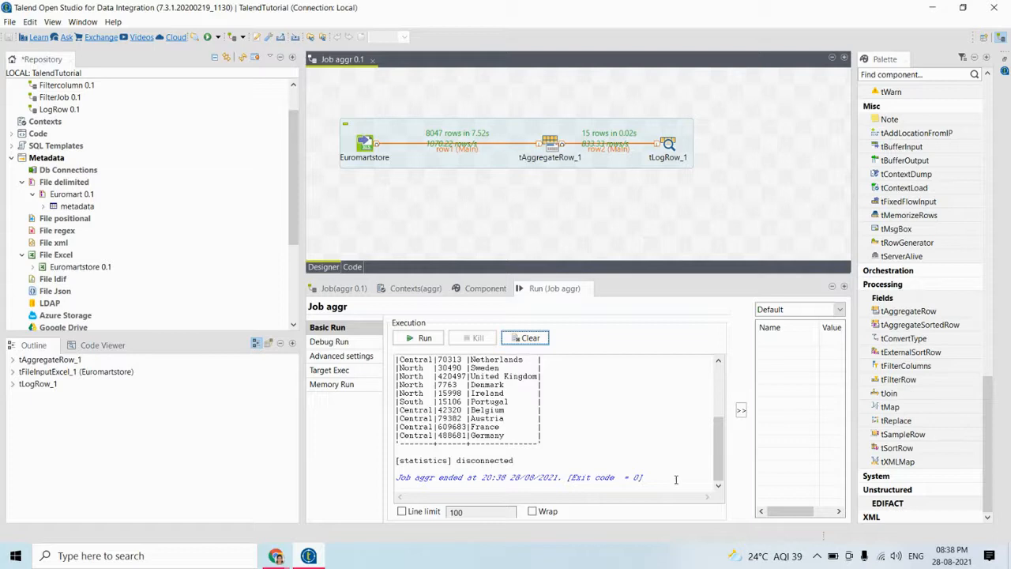
- Review the sales totals by region and country in the run output, from Italy to Norway
{"action": "left_click_drag", "start_coordinate": [716, 454], "coordinate": [723, 425]}
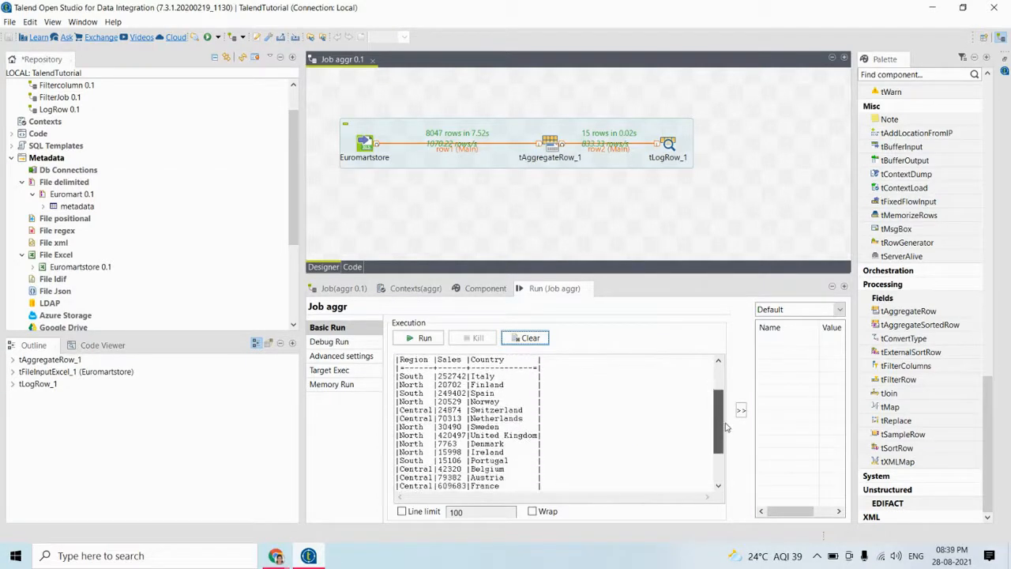
{"action": "double_click", "coordinate": [472, 376]}
{"action": "left_click_drag", "start_coordinate": [472, 393], "coordinate": [506, 404]}
{"action": "left_click", "coordinate": [468, 402]}
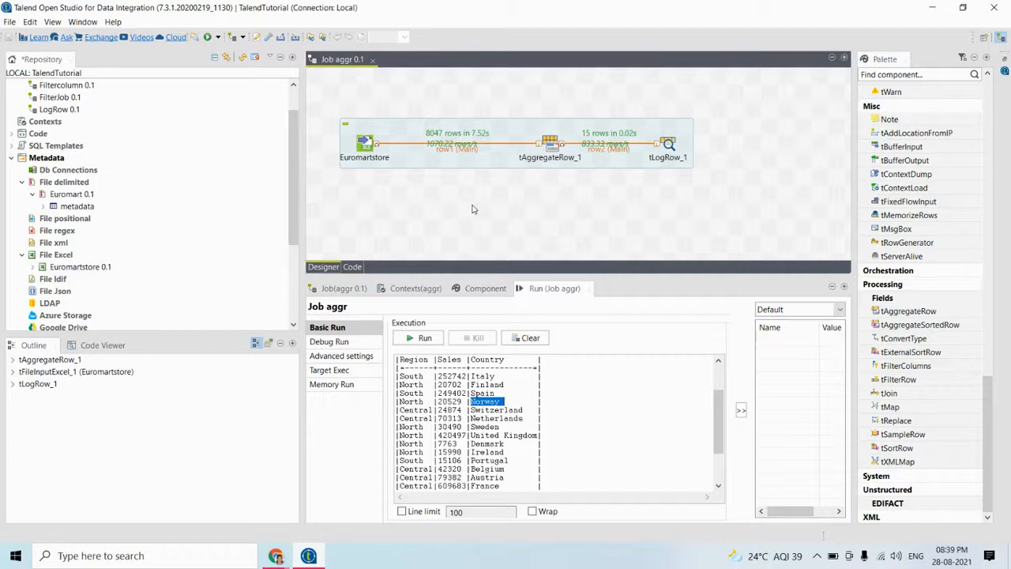
- Switch to Google Chrome and open the website whiteboard.chat
{"action": "mouse_move", "coordinate": [278, 556]}
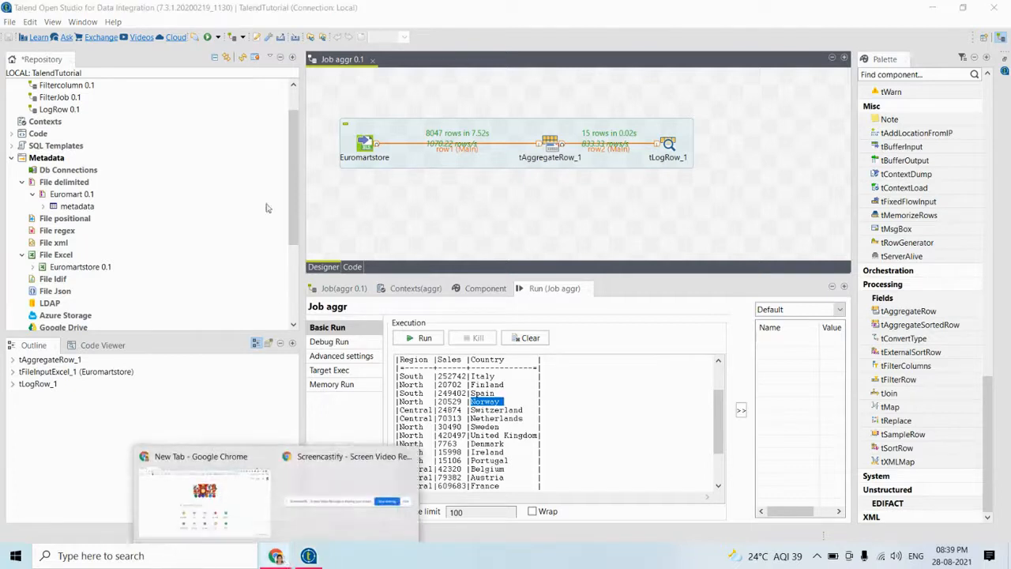
{"action": "left_click", "coordinate": [215, 484]}
{"action": "left_click", "coordinate": [189, 35]}
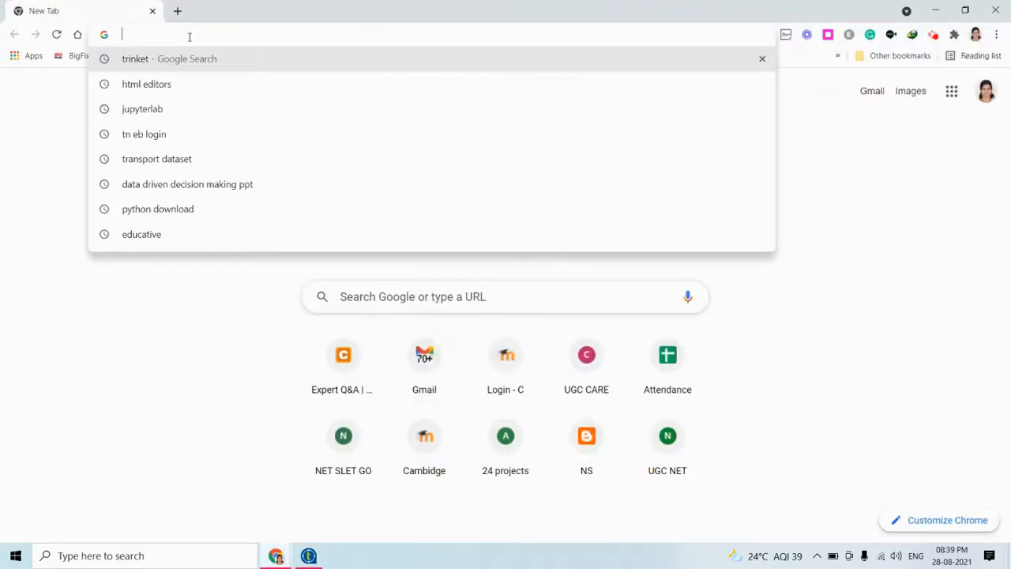
{"action": "type", "text": "whitw"}
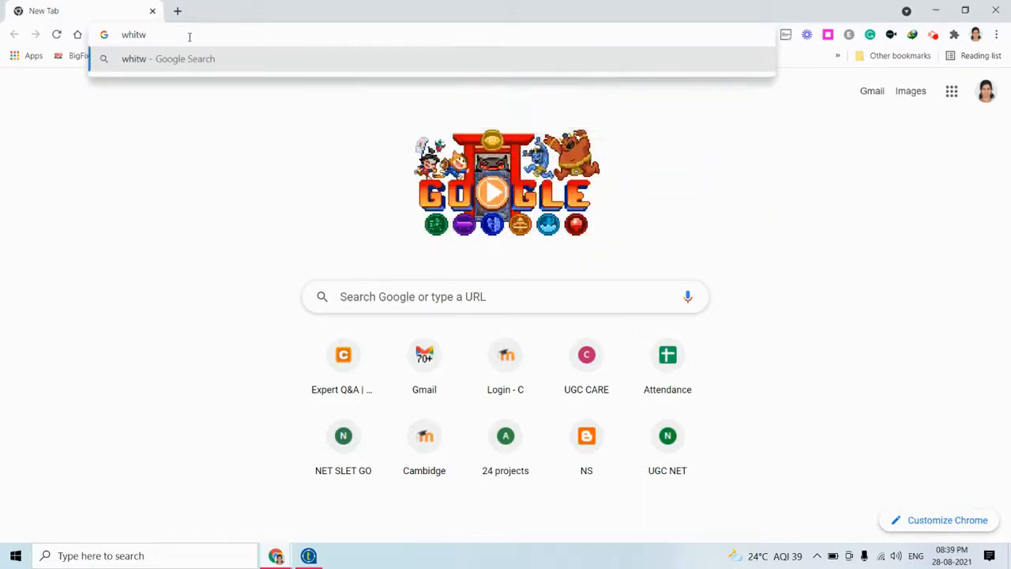
{"action": "key", "text": "BackSpace"}
{"action": "type", "text": "e"}
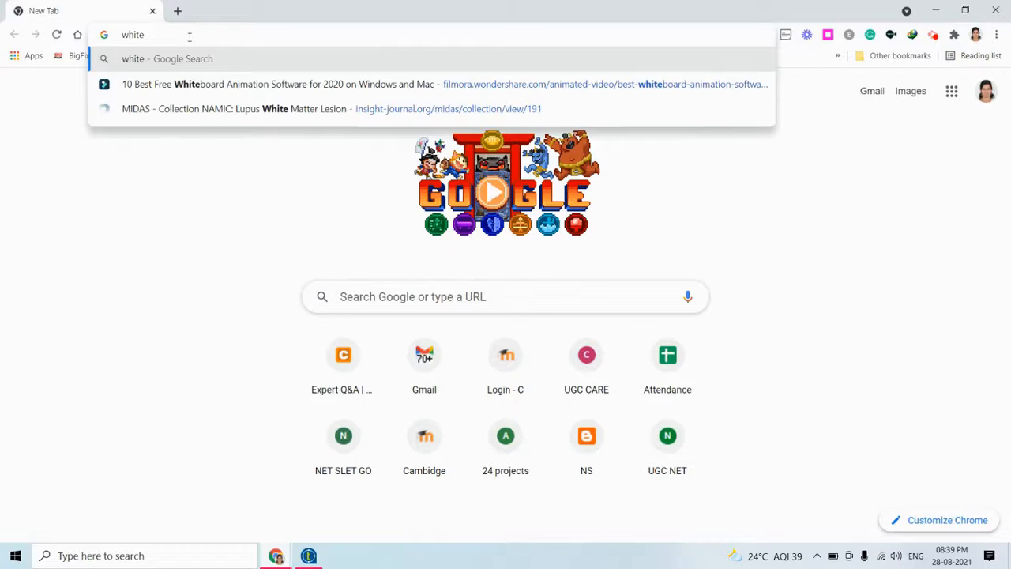
{"action": "type", "text": "bo"}
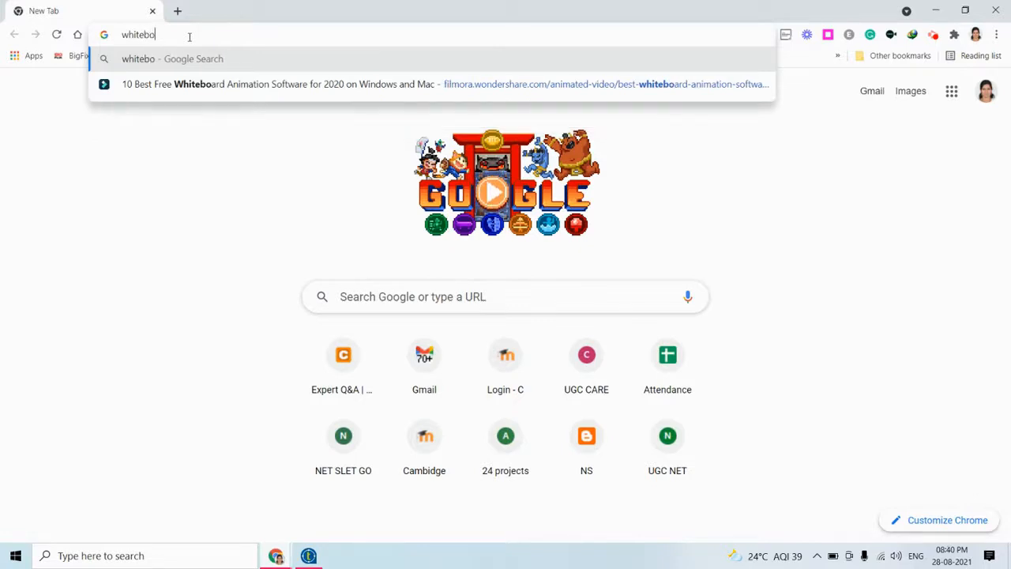
{"action": "type", "text": "ard.chat"}
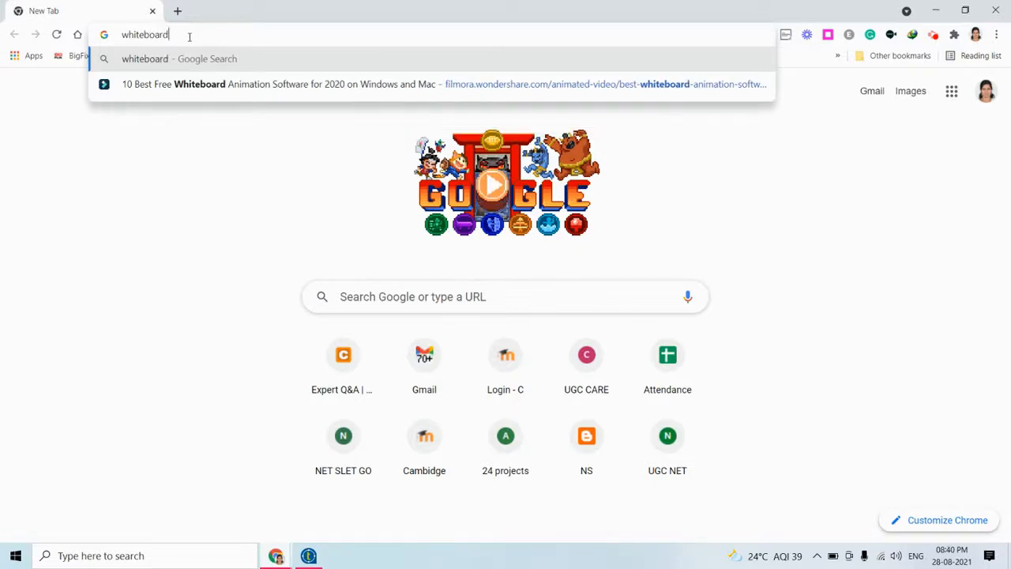
{"action": "key", "text": "Return"}
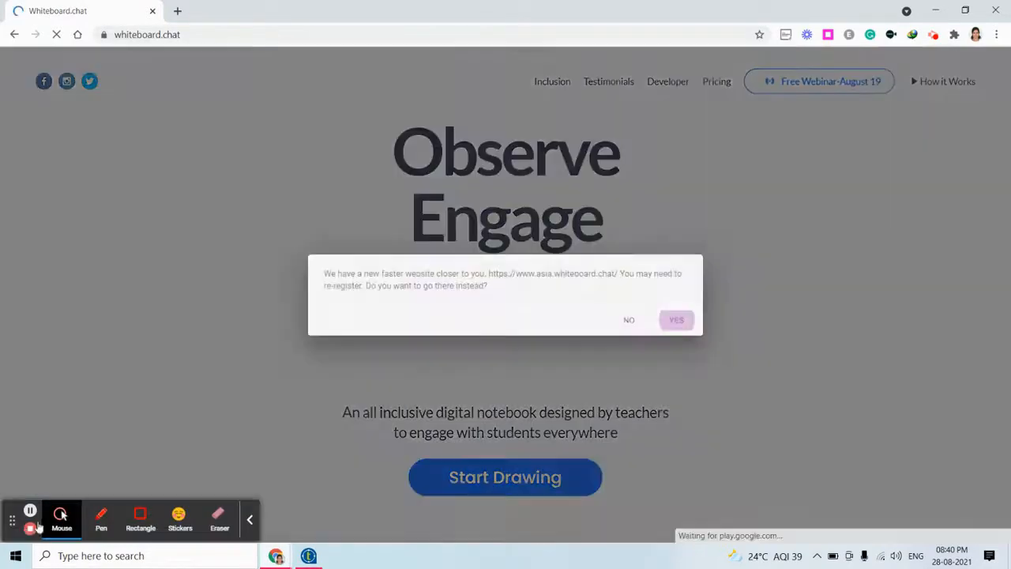
- Go to the faster Asia site, start an instructor drawing board, close the welcome notice and skip the tour for now
{"action": "left_click", "coordinate": [674, 322]}
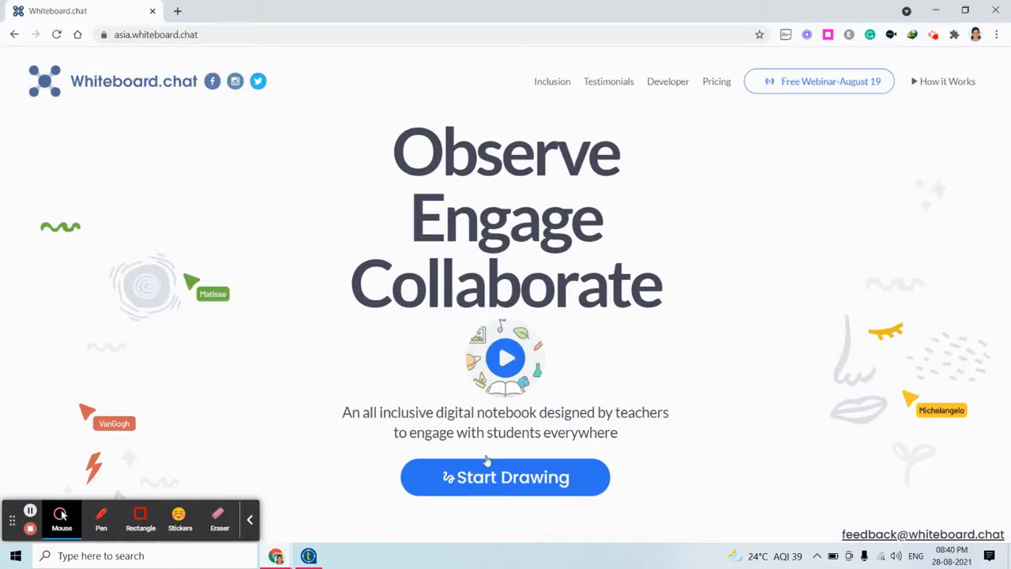
{"action": "left_click", "coordinate": [477, 483]}
{"action": "left_click", "coordinate": [558, 248]}
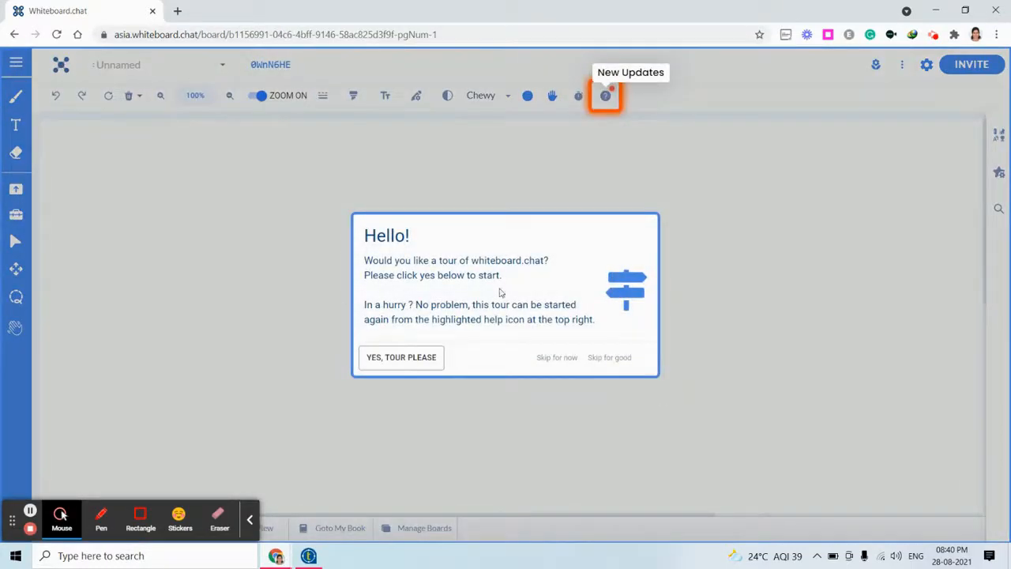
{"action": "left_click", "coordinate": [548, 357]}
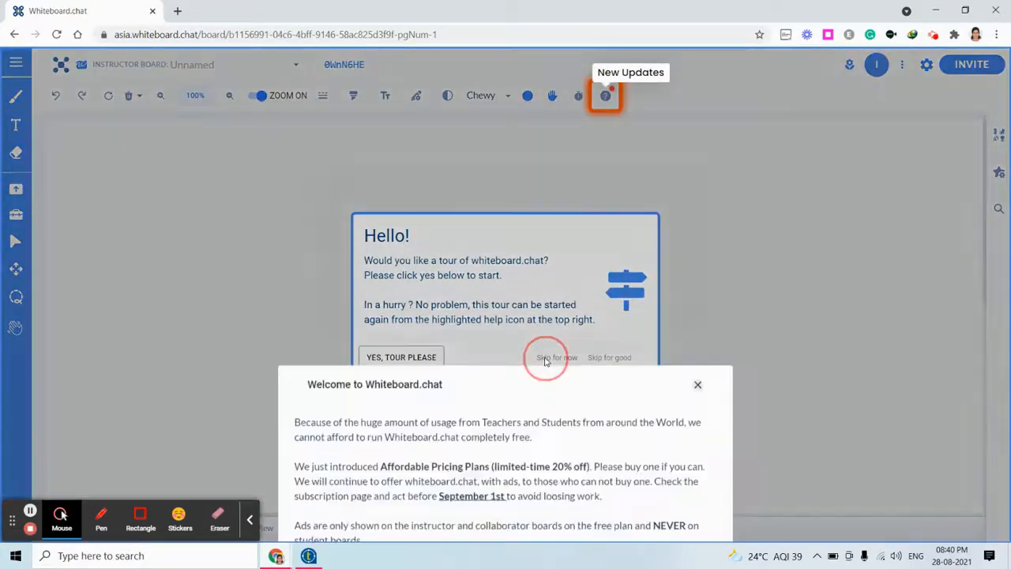
{"action": "left_click", "coordinate": [697, 205]}
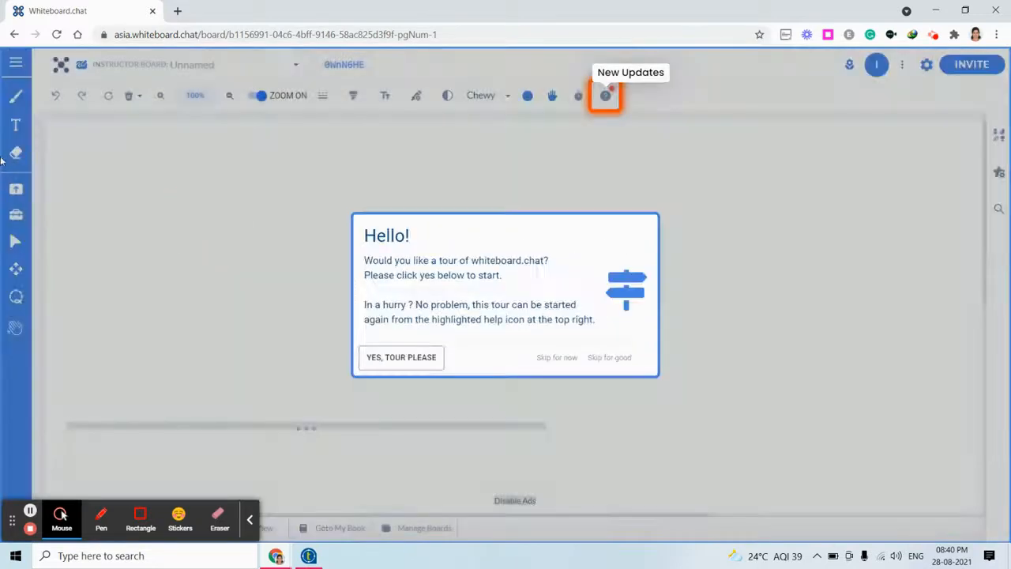
{"action": "left_click", "coordinate": [556, 357]}
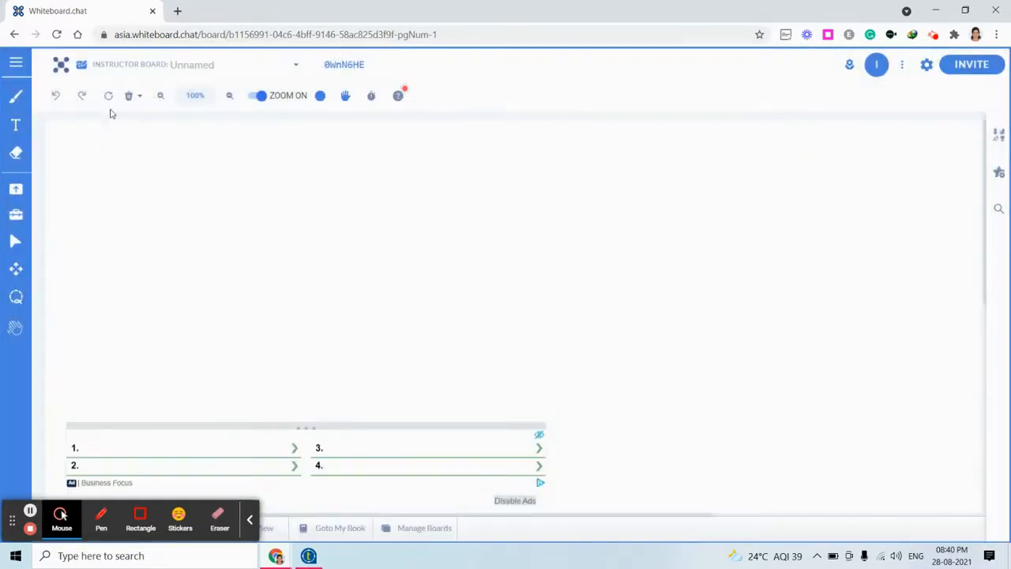
- Add a text label reading "North 36" in the upper part of the whiteboard with the Click & Type tool
{"action": "left_click", "coordinate": [16, 124]}
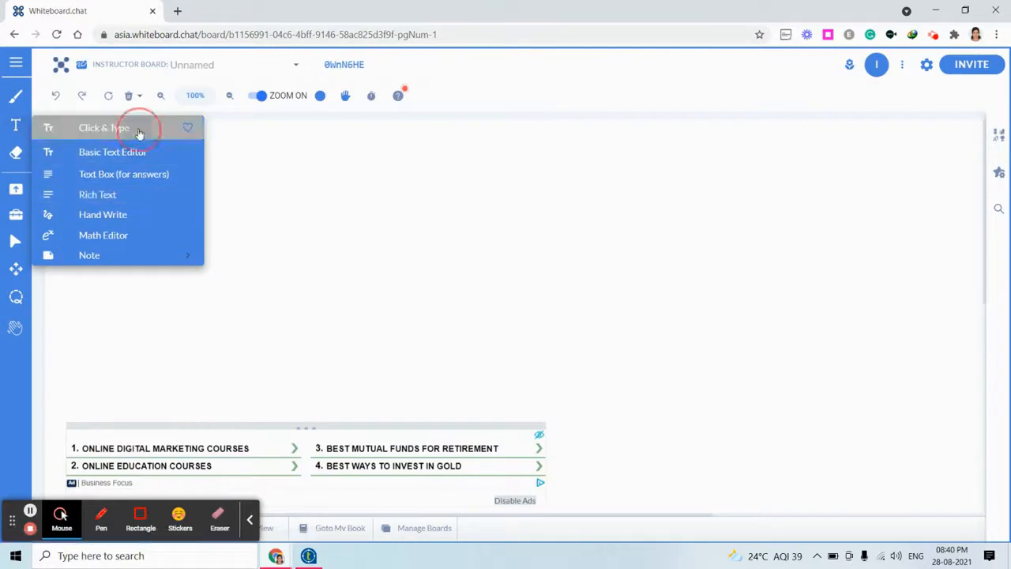
{"action": "left_click", "coordinate": [136, 127]}
{"action": "left_click", "coordinate": [274, 180]}
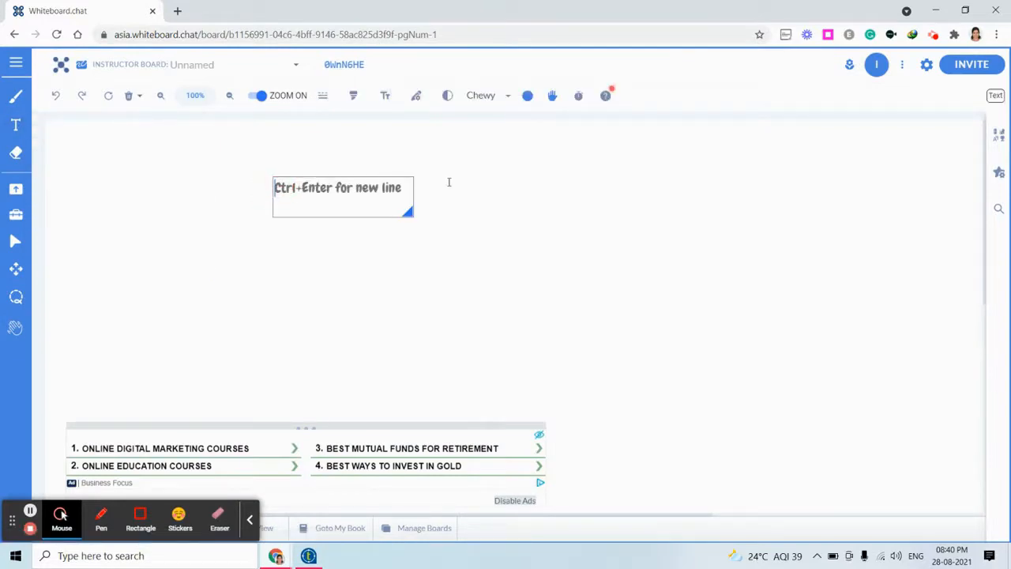
{"action": "type", "text": "Noth"}
{"action": "key", "text": "BackSpace"}
{"action": "key", "text": "BackSpace"}
{"action": "type", "text": "rth "}
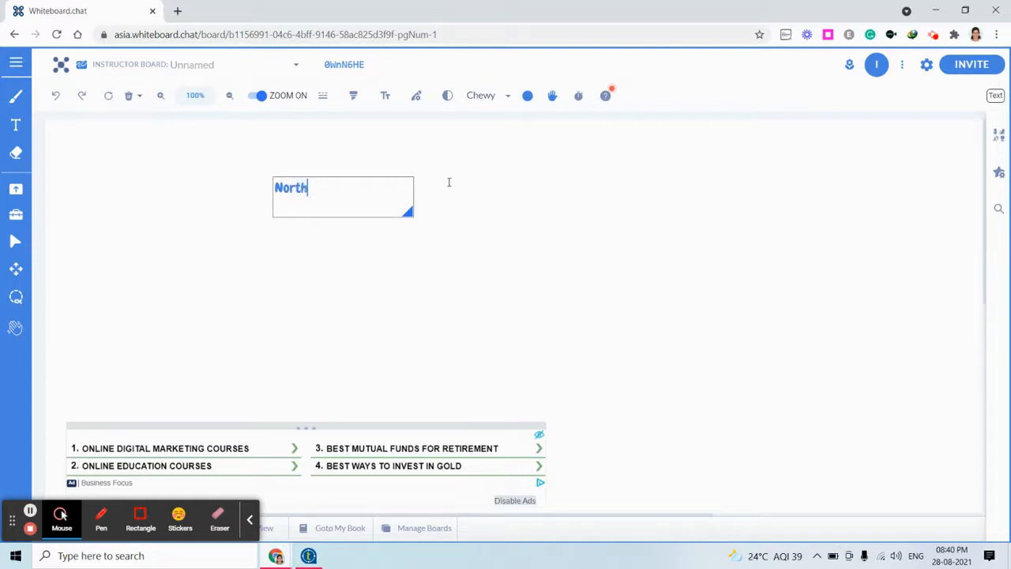
{"action": "type", "text": "36"}
{"action": "left_click", "coordinate": [448, 183]}
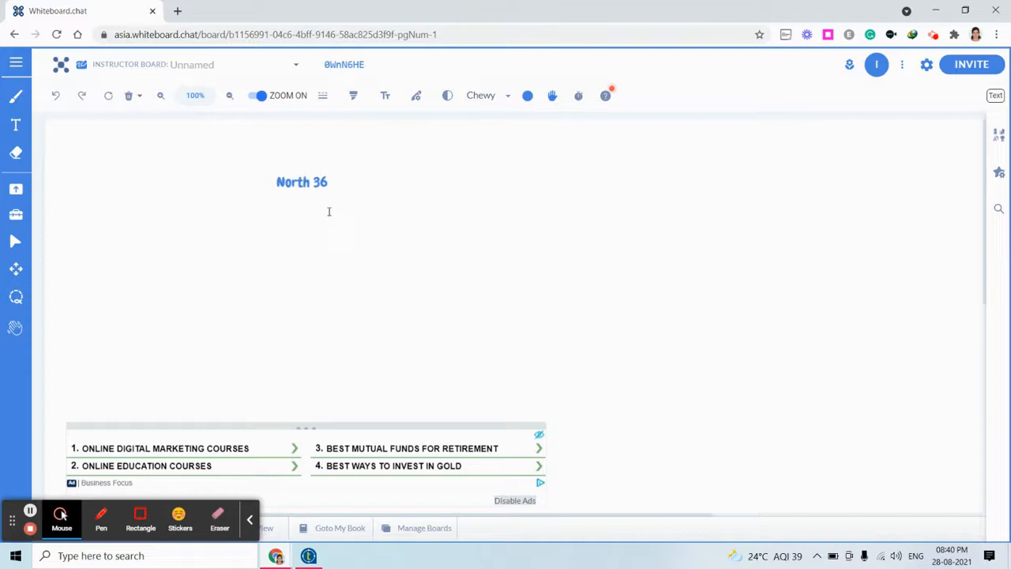
- Add the label "South 26" directly below the "North 36" label
{"action": "left_click", "coordinate": [277, 197]}
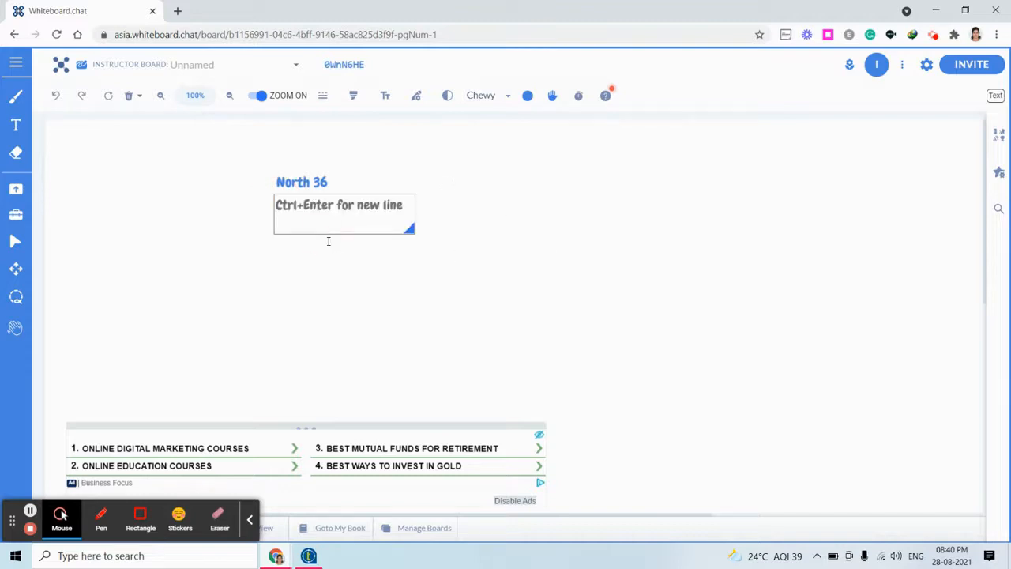
{"action": "type", "text": "Sourh"}
{"action": "key", "text": "BackSpace"}
{"action": "key", "text": "BackSpace"}
{"action": "type", "text": "th "}
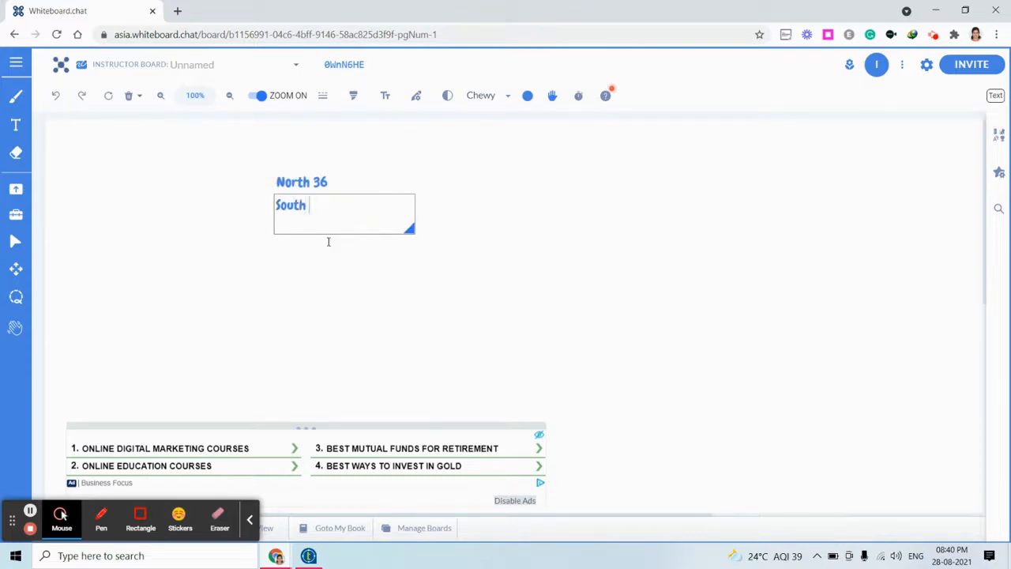
{"action": "type", "text": "26"}
{"action": "key", "text": "Return"}
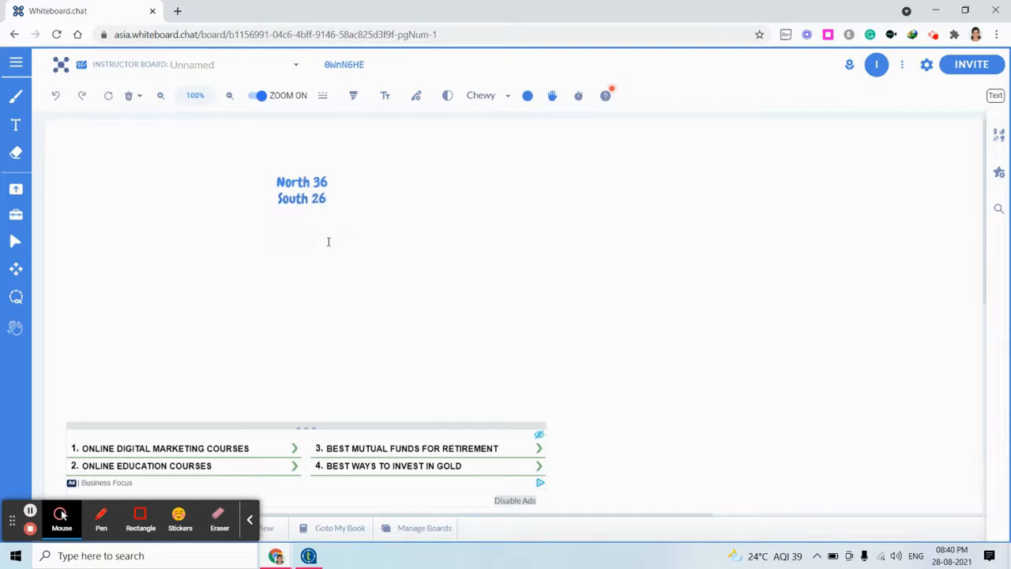
- Add the labels "Central 100" and "North 25" below "South 26" in the same column
{"action": "left_click", "coordinate": [275, 216]}
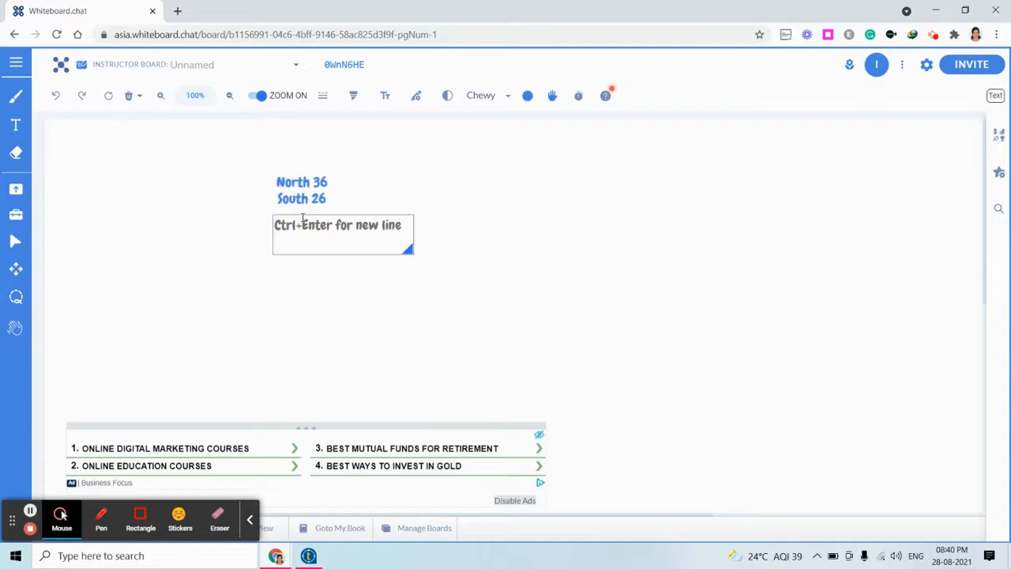
{"action": "type", "text": "Central 100"}
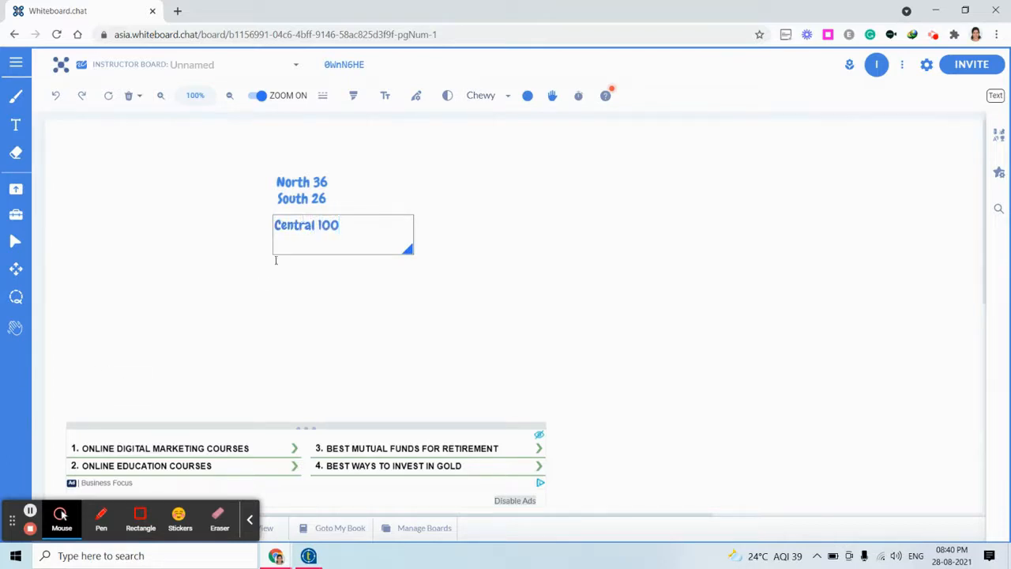
{"action": "key", "text": "Return"}
{"action": "left_click", "coordinate": [275, 259]}
{"action": "type", "text": "North"}
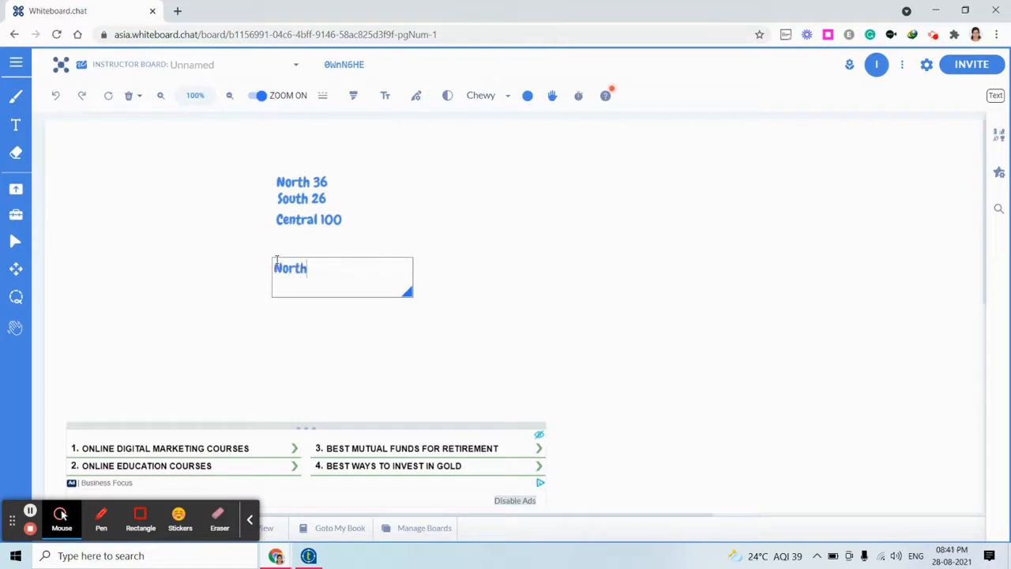
{"action": "type", "text": " 25"}
- Add a note beside "Central 100" reading "Region wise total sales:" with "sum 36+26+100+25" on its second line
{"action": "left_click", "coordinate": [360, 220]}
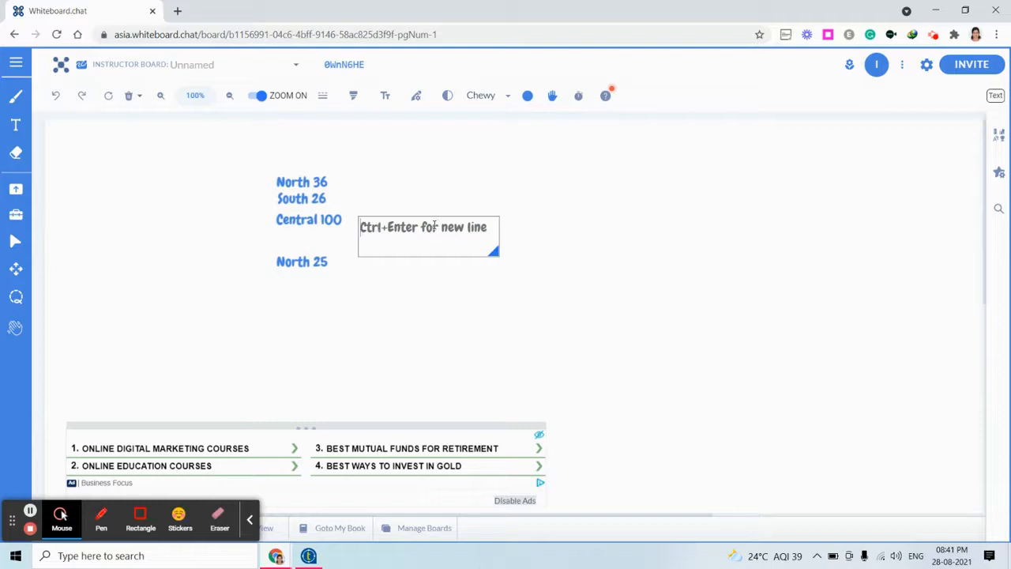
{"action": "type", "text": "Regionwise"}
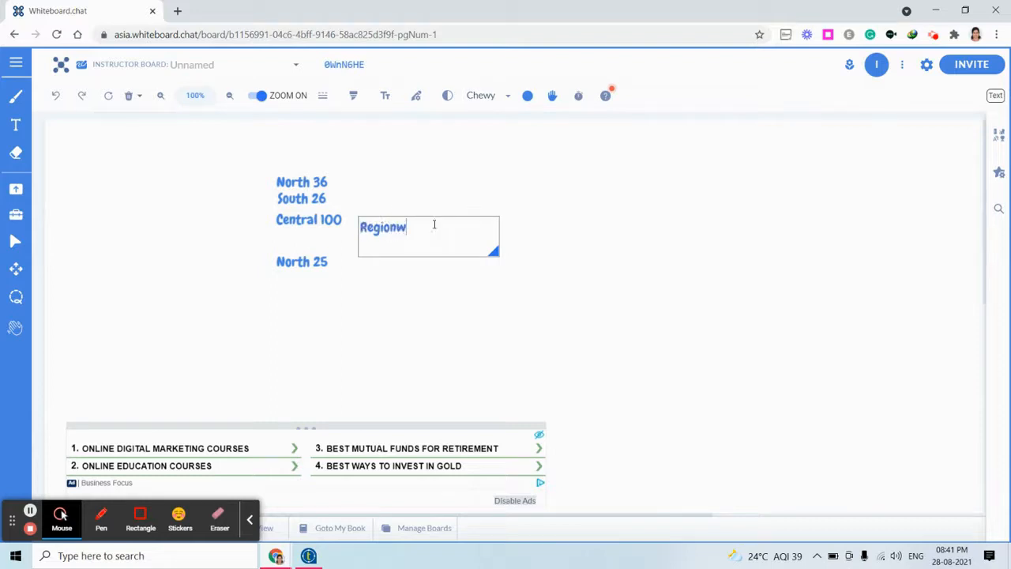
{"action": "key", "text": "BackSpace"}
{"action": "key", "text": "BackSpace"}
{"action": "key", "text": "BackSpace"}
{"action": "key", "text": "BackSpace"}
{"action": "key", "text": "BackSpace"}
{"action": "type", "text": "wise total sales:"}
{"action": "key", "text": "Return"}
{"action": "type", "text": "sum"}
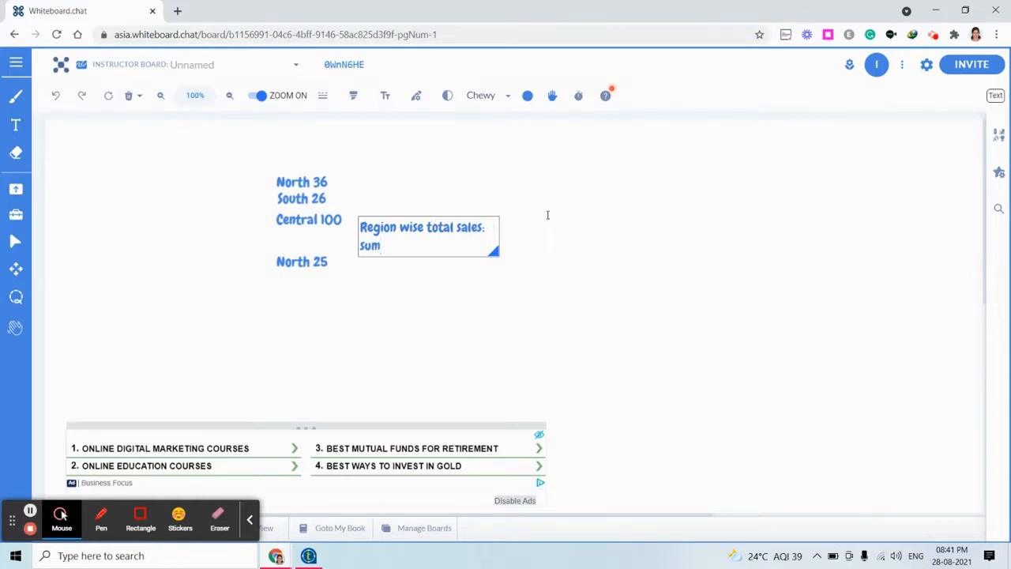
{"action": "type", "text": " 36+26+100+25"}
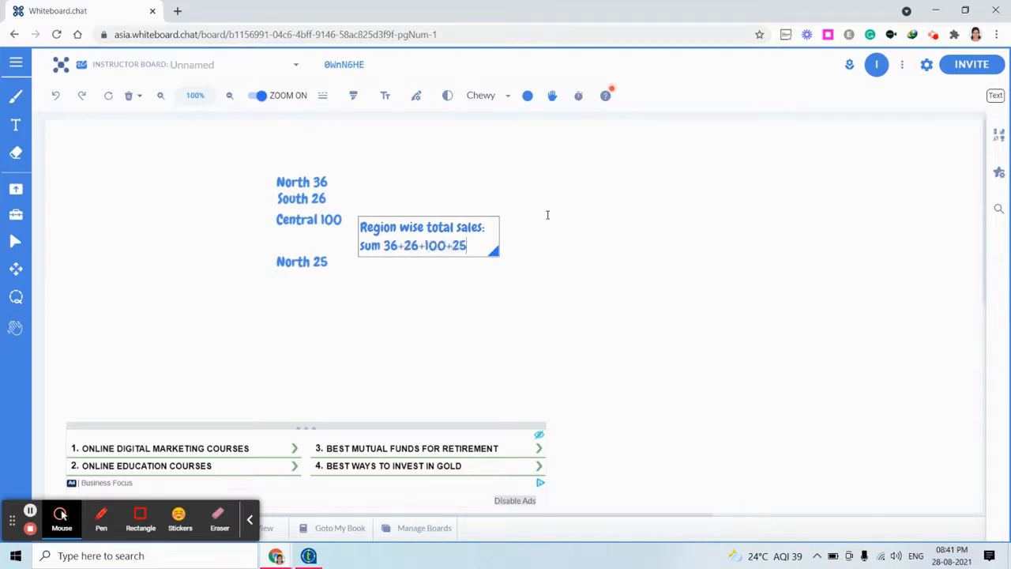
- Widen the total sales note and join its two lines into a single line
{"action": "left_click", "coordinate": [508, 331]}
{"action": "left_click", "coordinate": [460, 231]}
{"action": "left_click_drag", "start_coordinate": [495, 252], "coordinate": [756, 263]}
{"action": "left_click", "coordinate": [491, 226]}
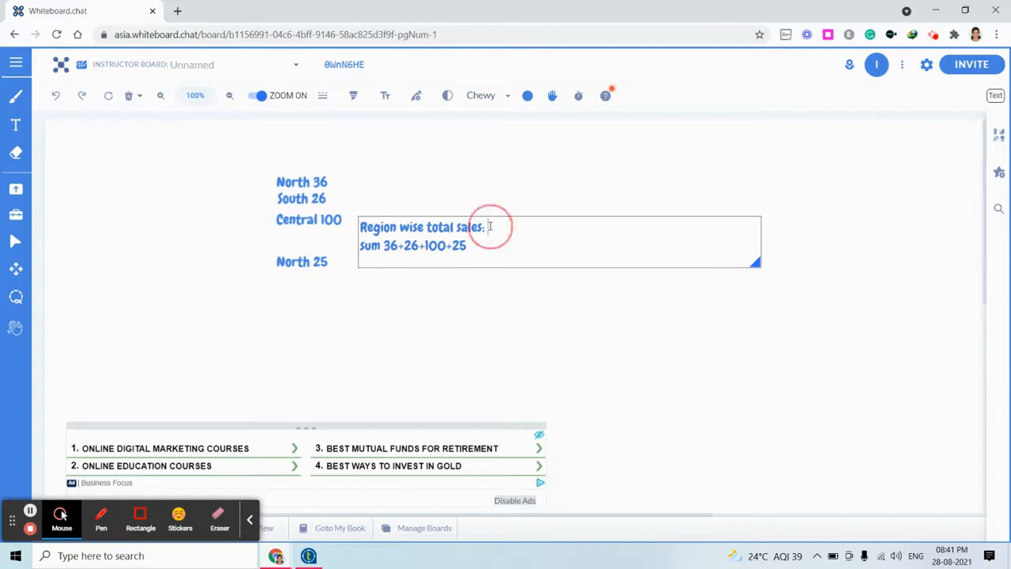
{"action": "key", "text": "Delete"}
{"action": "left_click", "coordinate": [633, 250]}
{"action": "key", "text": "Return"}
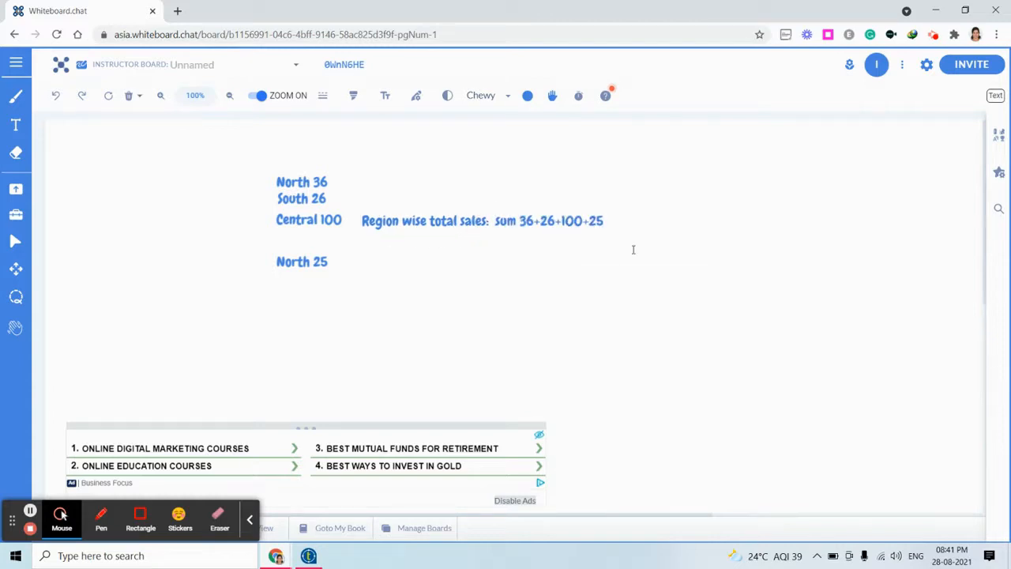
- Add a note below the total sales line reading "How many regions are there" and widen its text box
{"action": "left_click", "coordinate": [369, 245]}
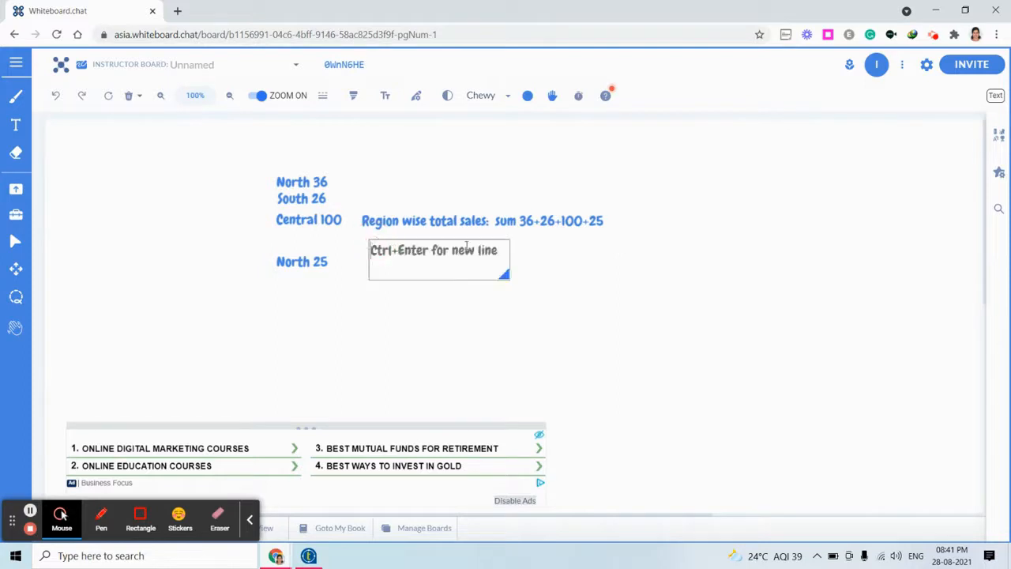
{"action": "type", "text": "How man"}
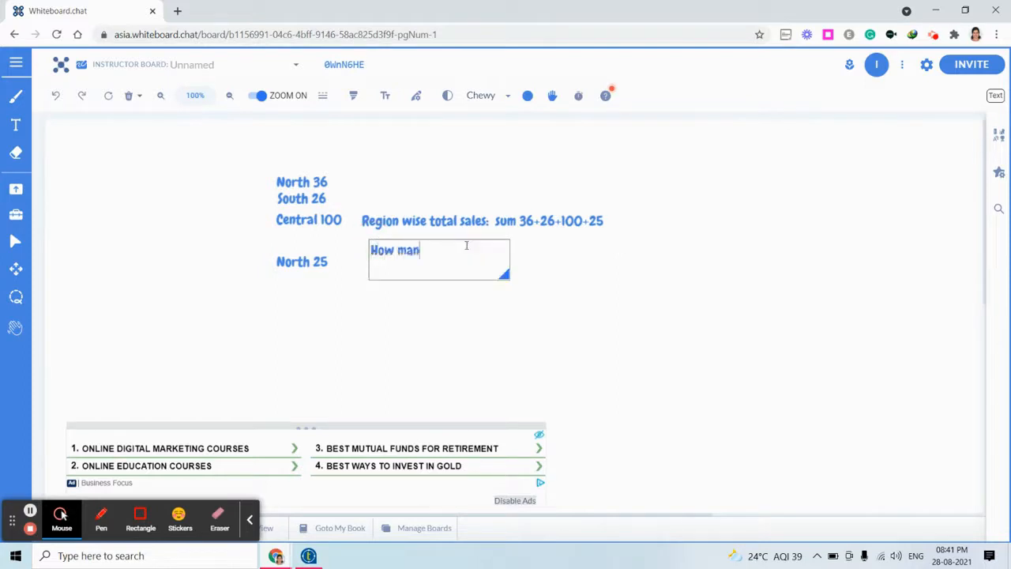
{"action": "type", "text": "y regions are there"}
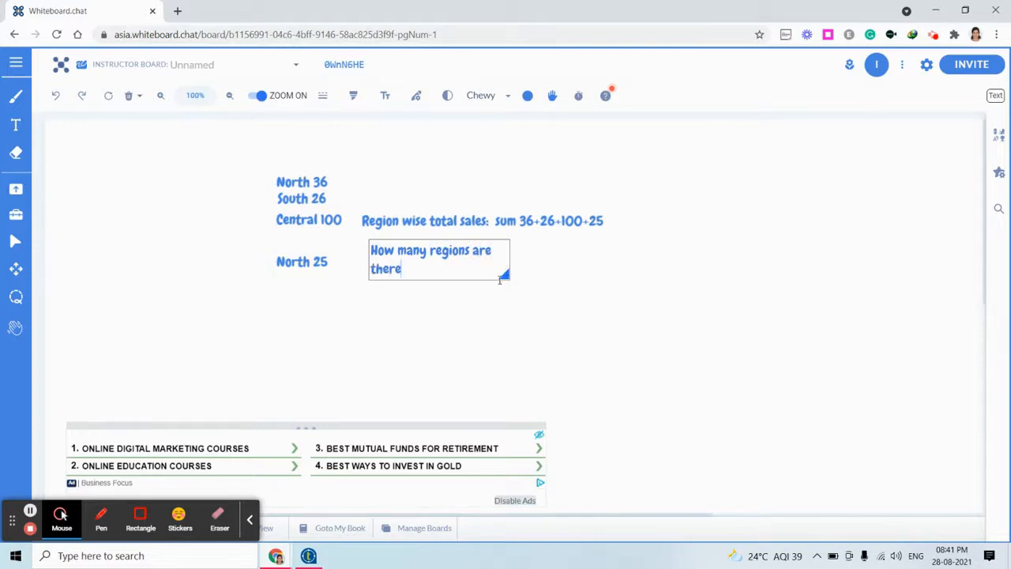
{"action": "left_click_drag", "start_coordinate": [504, 274], "coordinate": [716, 277]}
- Replace the second note's text with "How many orders happened based on region"
{"action": "key", "text": "BackSpace"}
{"action": "key", "text": "BackSpace"}
{"action": "key", "text": "BackSpace"}
{"action": "key", "text": "BackSpace"}
{"action": "key", "text": "BackSpace"}
{"action": "key", "text": "BackSpace"}
{"action": "key", "text": "BackSpace"}
{"action": "key", "text": "BackSpace"}
{"action": "key", "text": "BackSpace"}
{"action": "key", "text": "BackSpace"}
{"action": "key", "text": "BackSpace"}
{"action": "key", "text": "BackSpace"}
{"action": "key", "text": "BackSpace"}
{"action": "key", "text": "BackSpace"}
{"action": "key", "text": "BackSpace"}
{"action": "key", "text": "BackSpace"}
{"action": "key", "text": "BackSpace"}
{"action": "key", "text": "BackSpace"}
{"action": "key", "text": "BackSpace"}
{"action": "key", "text": "BackSpace"}
{"action": "key", "text": "BackSpace"}
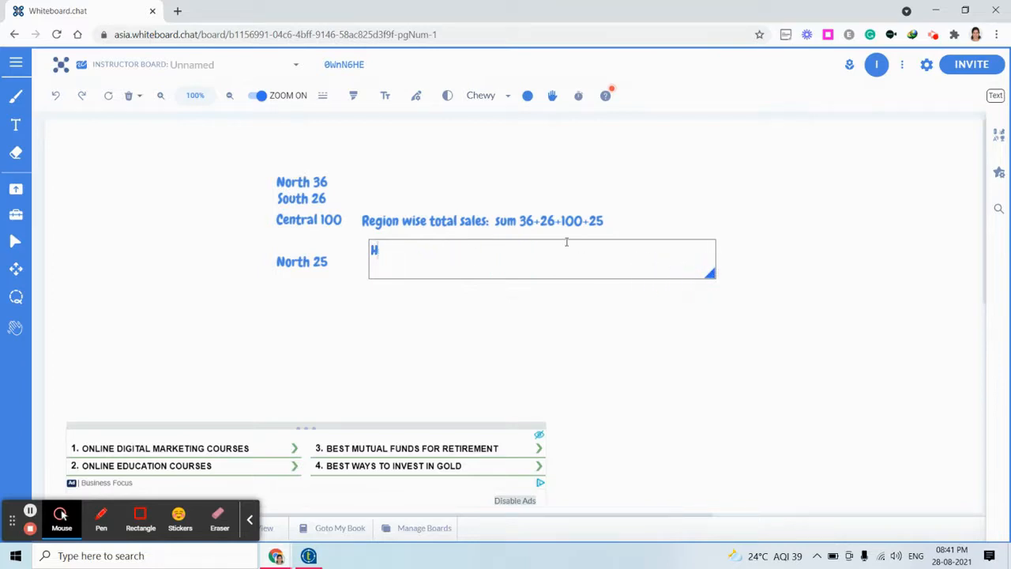
{"action": "type", "text": "Howman"}
{"action": "key", "text": "BackSpace"}
{"action": "key", "text": "BackSpace"}
{"action": "key", "text": "BackSpace"}
{"action": "type", "text": "many orders happened"}
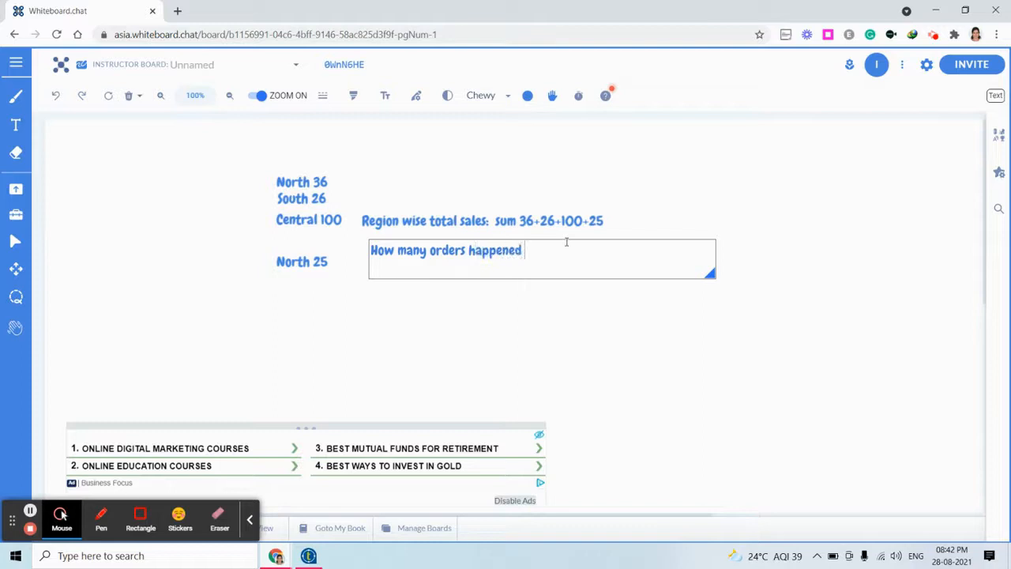
{"action": "type", "text": " based on region"}
- Replace the second note's text with "Number of orders"
{"action": "key", "text": "BackSpace"}
{"action": "key", "text": "BackSpace"}
{"action": "key", "text": "BackSpace"}
{"action": "key", "text": "BackSpace"}
{"action": "key", "text": "BackSpace"}
{"action": "key", "text": "BackSpace"}
{"action": "key", "text": "BackSpace"}
{"action": "key", "text": "BackSpace"}
{"action": "key", "text": "BackSpace"}
{"action": "key", "text": "BackSpace"}
{"action": "key", "text": "BackSpace"}
{"action": "key", "text": "BackSpace"}
{"action": "key", "text": "BackSpace"}
{"action": "key", "text": "BackSpace"}
{"action": "key", "text": "BackSpace"}
{"action": "key", "text": "BackSpace"}
{"action": "key", "text": "BackSpace"}
{"action": "key", "text": "BackSpace"}
{"action": "key", "text": "BackSpace"}
{"action": "key", "text": "BackSpace"}
{"action": "key", "text": "BackSpace"}
{"action": "key", "text": "BackSpace"}
{"action": "type", "text": "Number of orders :"}
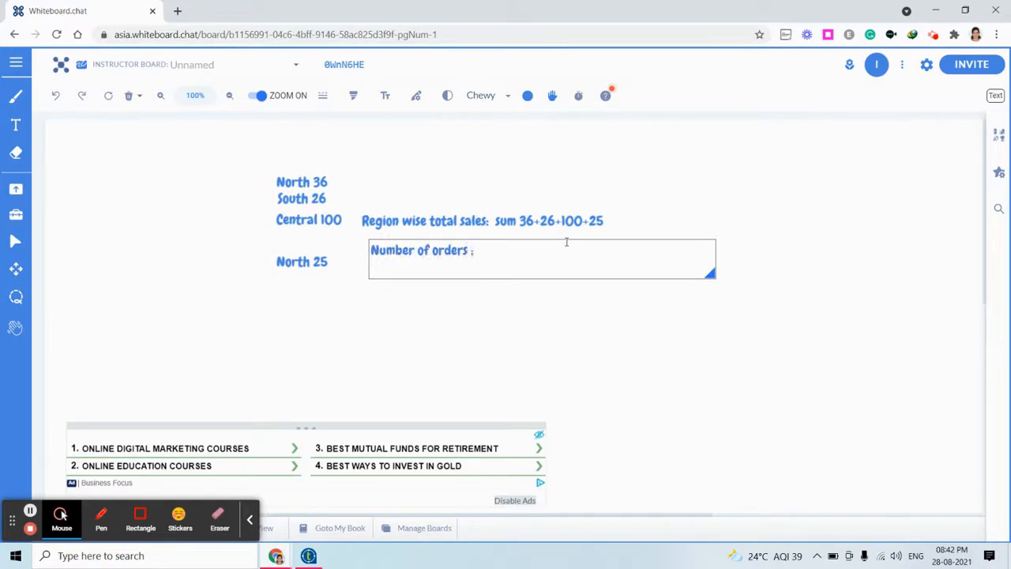
{"action": "key", "text": "BackSpace"}
{"action": "key", "text": "BackSpace"}
{"action": "type", "text": ":"}
- Put "Region wise" in front of the second note's text and make the "n" of "number" lowercase
{"action": "key", "text": "ctrl+Left"}
{"action": "key", "text": "ctrl+Left"}
{"action": "key", "text": "ctrl+Left"}
{"action": "type", "text": "Re"}
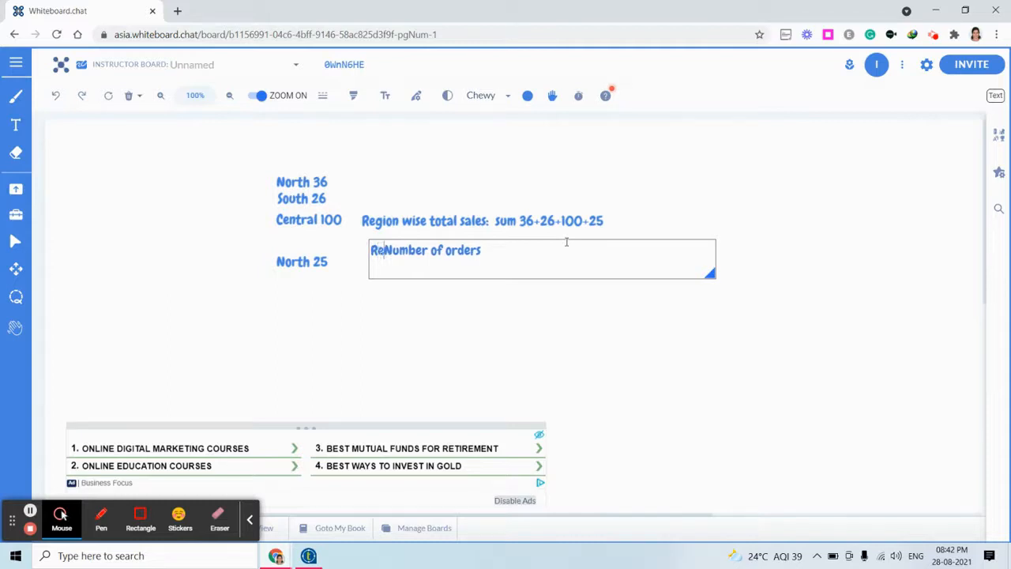
{"action": "type", "text": "gion wise"}
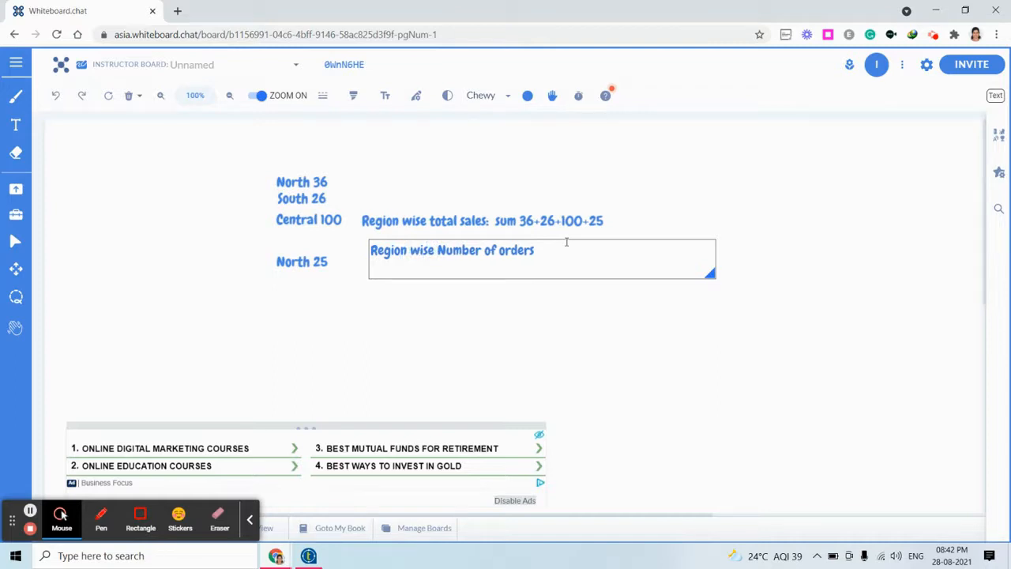
{"action": "key", "text": "Delete"}
{"action": "type", "text": "n"}
- Append ": count : 2" to the end of the "Region wise number of orders" note
{"action": "key", "text": "Right"}
{"action": "key", "text": "Right"}
{"action": "key", "text": "Right"}
{"action": "key", "text": "Right"}
{"action": "key", "text": "Right"}
{"action": "key", "text": "Right"}
{"action": "key", "text": "Right"}
{"action": "key", "text": "Right"}
{"action": "key", "text": "Right"}
{"action": "key", "text": "Right"}
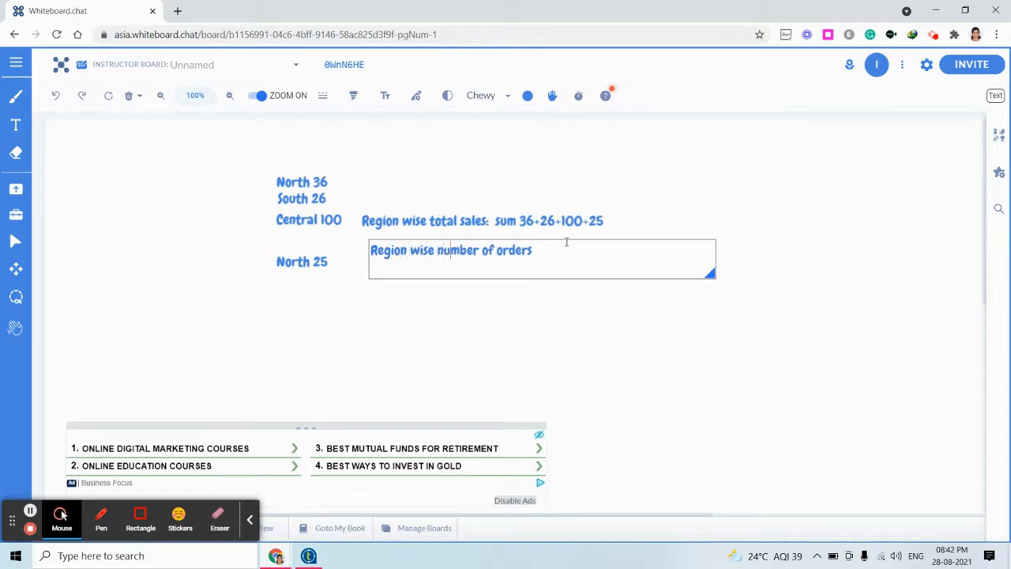
{"action": "key", "text": "Right"}
{"action": "key", "text": "Right"}
{"action": "key", "text": "Right"}
{"action": "key", "text": "Right"}
{"action": "key", "text": "Right"}
{"action": "type", "text": ": count : 2"}
- Change the total sales note's figures to "36+25", "26" and "100", and correct its first words to "Region-wise"
{"action": "left_click", "coordinate": [488, 220]}
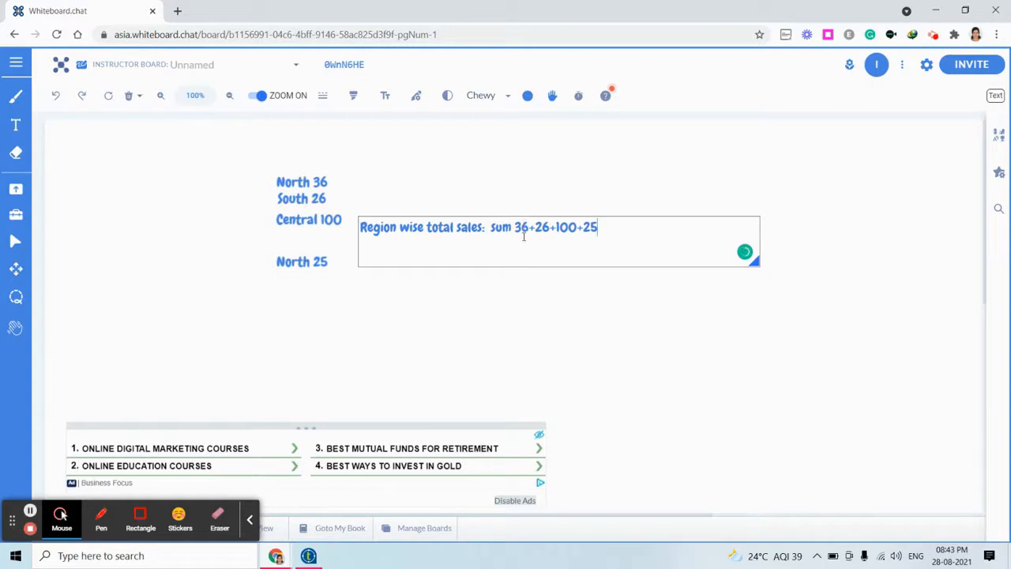
{"action": "left_click_drag", "start_coordinate": [529, 227], "coordinate": [624, 228]}
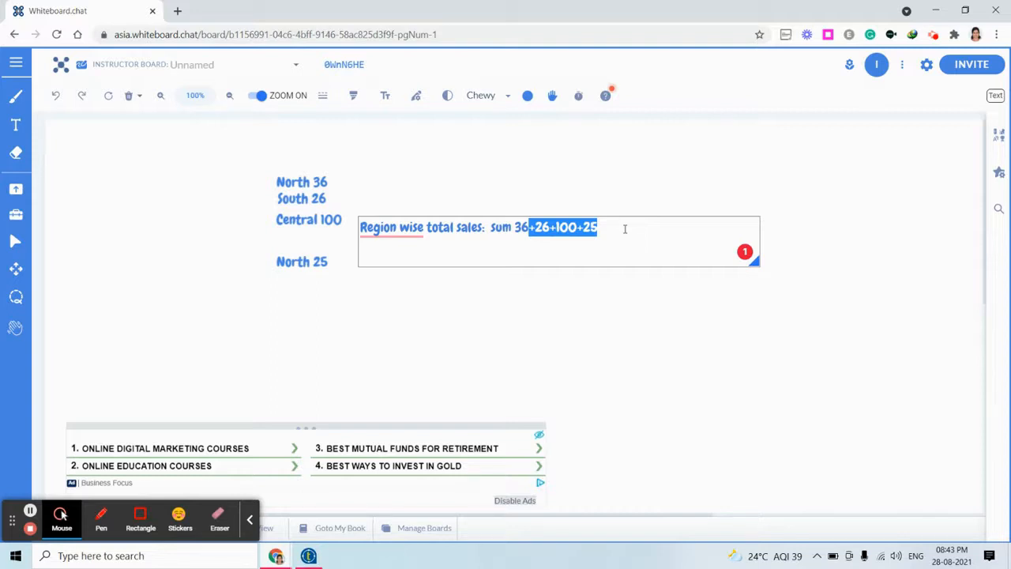
{"action": "type", "text": "+25"}
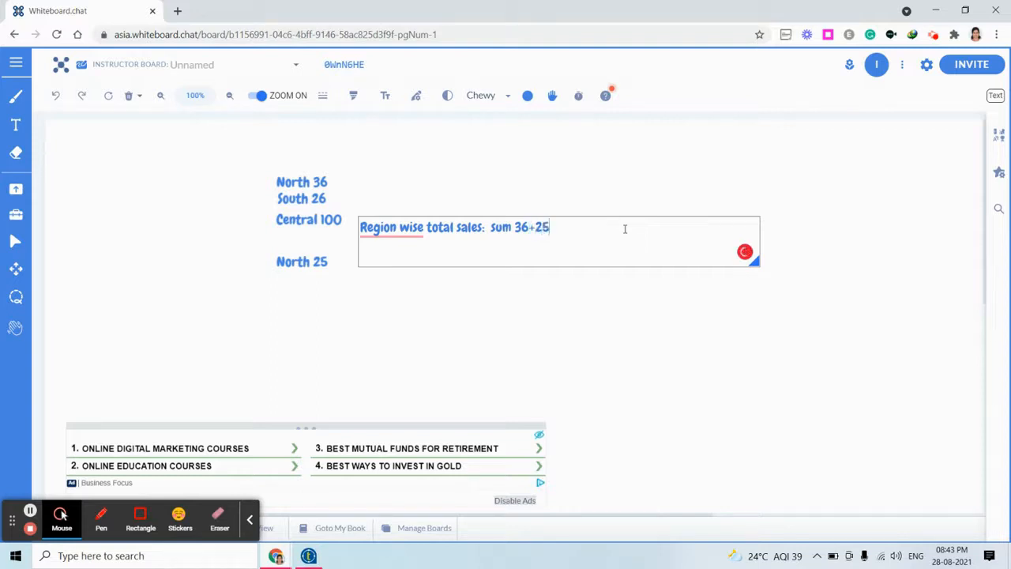
{"action": "type", "text": "    26 100"}
{"action": "mouse_move", "coordinate": [391, 226]}
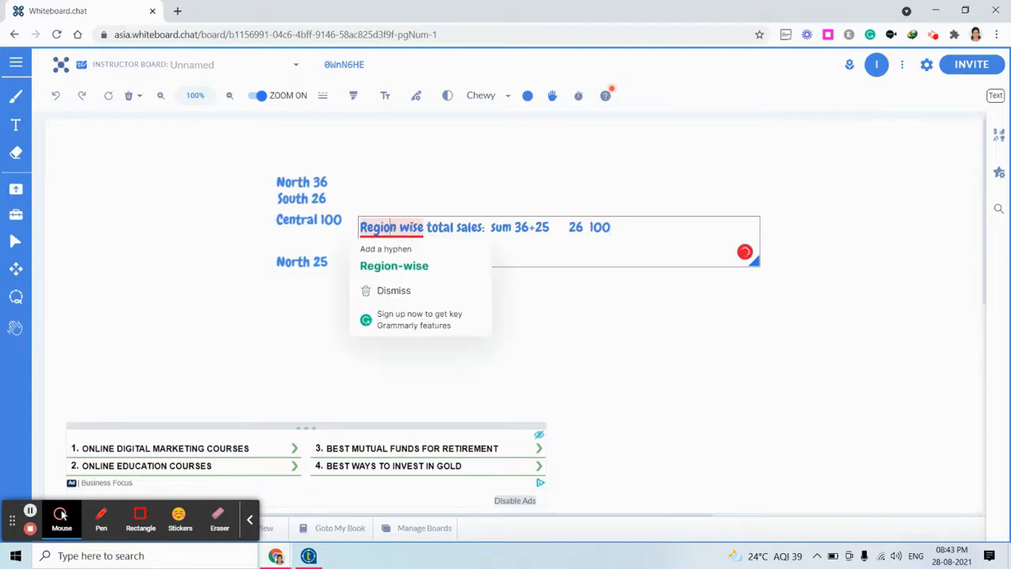
{"action": "left_click", "coordinate": [418, 267]}
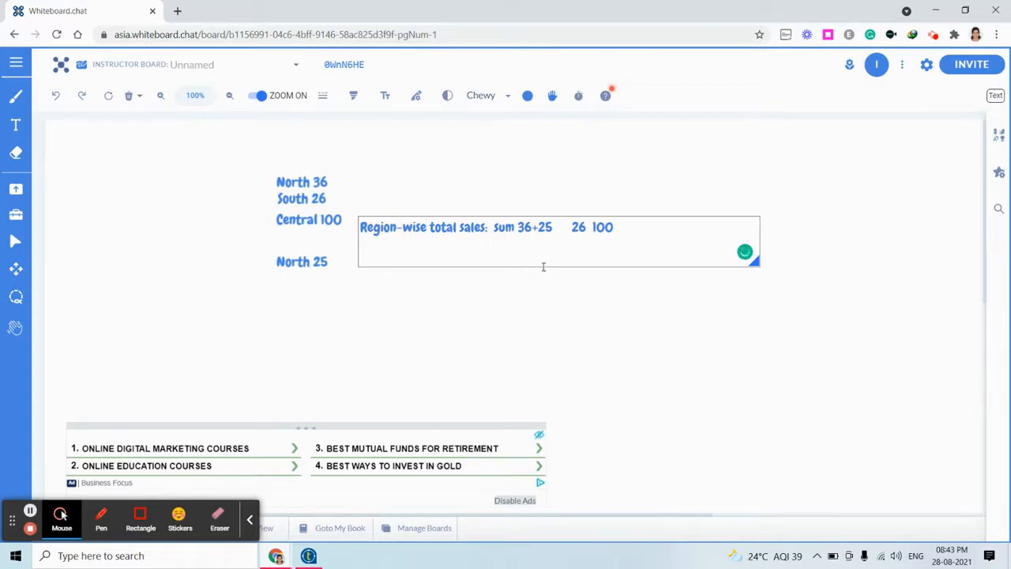
{"action": "left_click", "coordinate": [557, 315]}
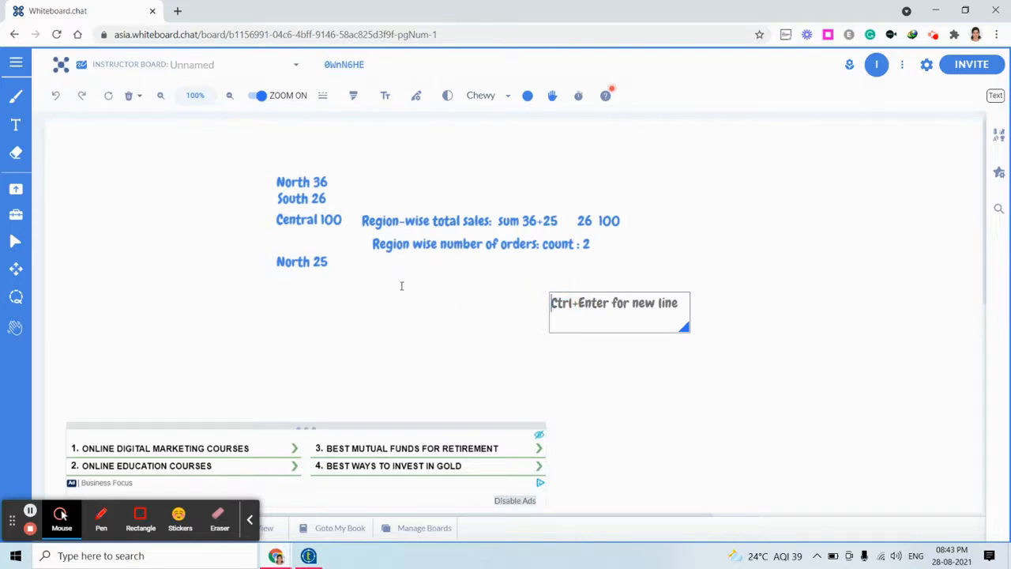
- Switch to Talend Open Studio and open the schema editor of tAggregateRow_1
{"action": "left_click", "coordinate": [306, 555]}
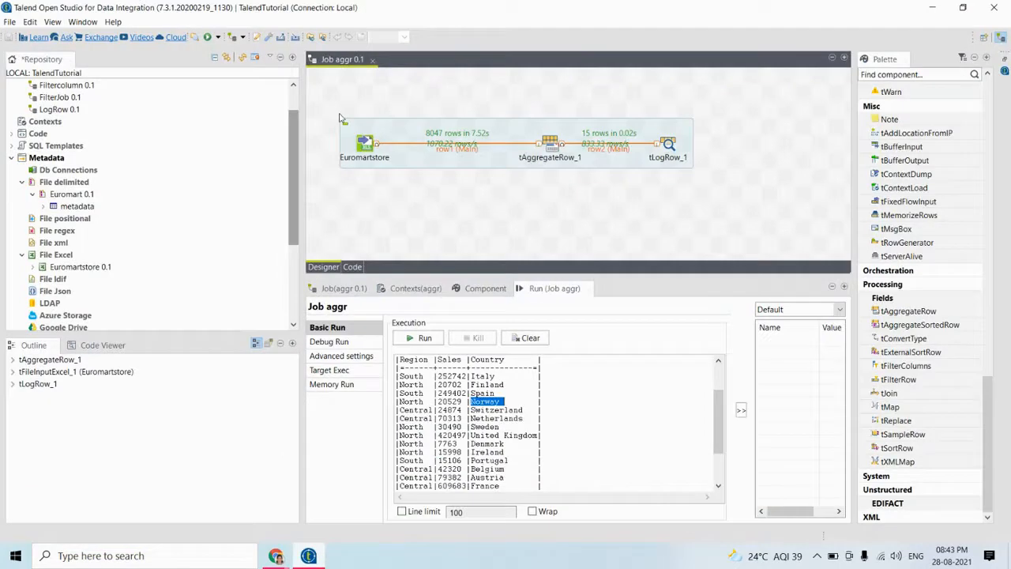
{"action": "double_click", "coordinate": [550, 148]}
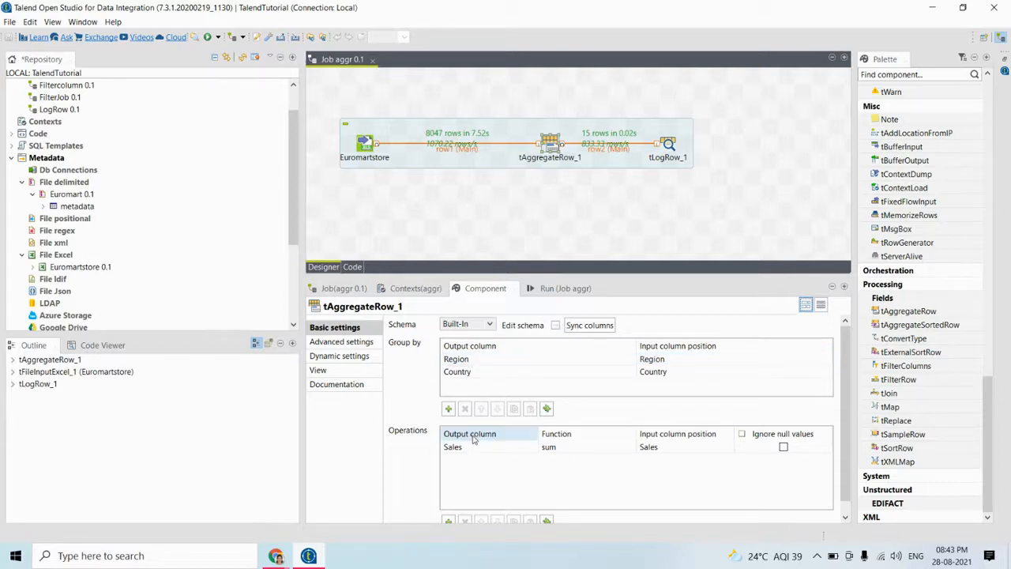
{"action": "left_click", "coordinate": [555, 325]}
- Remove the Sales and Country columns from the tAggregateRow_1 output schema, keeping only Region
{"action": "left_click", "coordinate": [388, 151]}
{"action": "left_click", "coordinate": [388, 151]}
{"action": "left_click", "coordinate": [385, 247]}
{"action": "left_click", "coordinate": [371, 156]}
{"action": "left_click", "coordinate": [385, 247]}
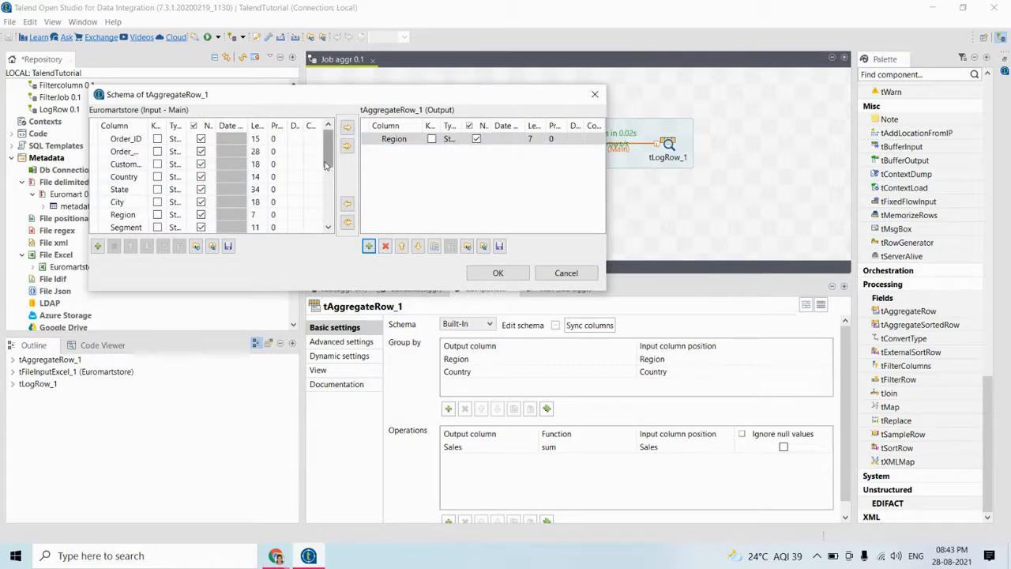
- Add the Order_ID input column to the tAggregateRow_1 output schema and propagate the changes
{"action": "left_click", "coordinate": [122, 139]}
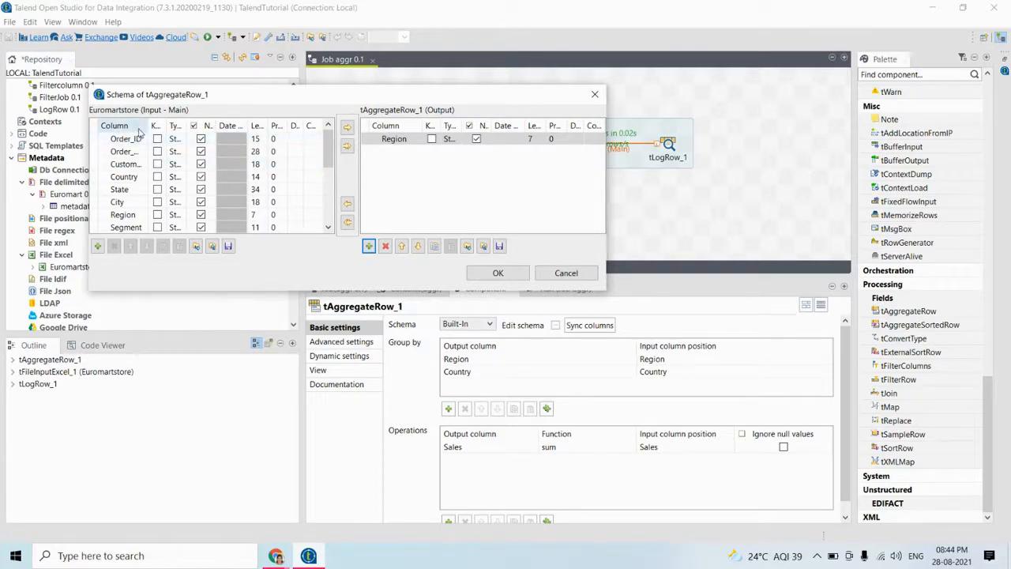
{"action": "left_click", "coordinate": [123, 139]}
{"action": "left_click", "coordinate": [348, 128]}
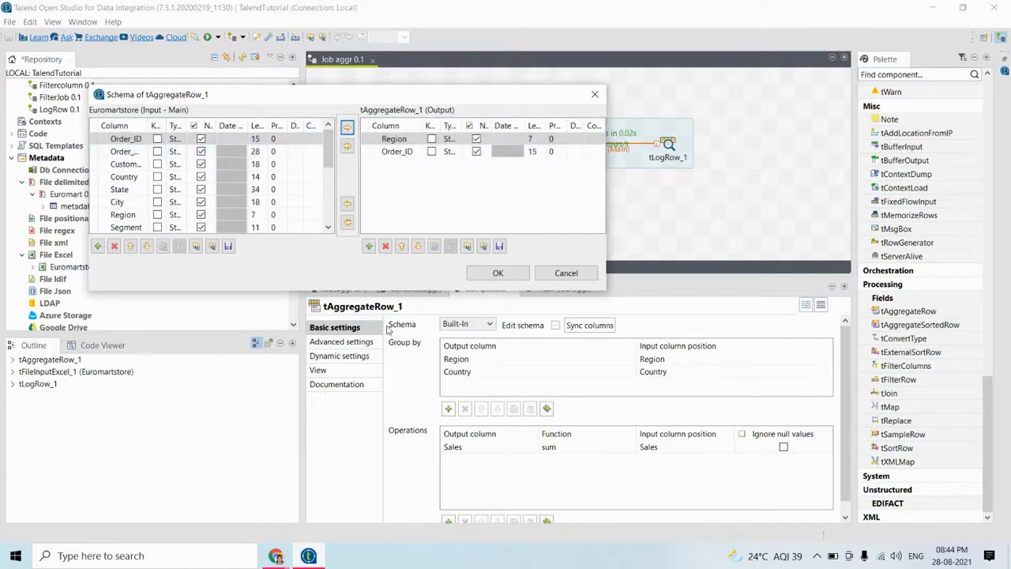
{"action": "left_click", "coordinate": [510, 281]}
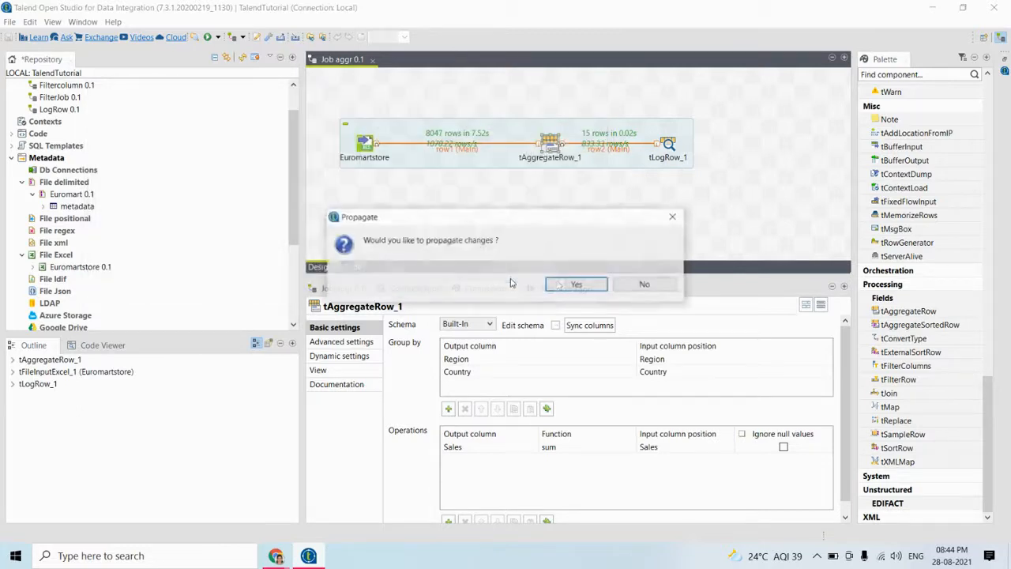
{"action": "left_click", "coordinate": [570, 284]}
- Remove Country from tAggregateRow_1's group-by columns and add a count operation on Order_ID
{"action": "left_click", "coordinate": [477, 372]}
{"action": "left_click", "coordinate": [464, 408]}
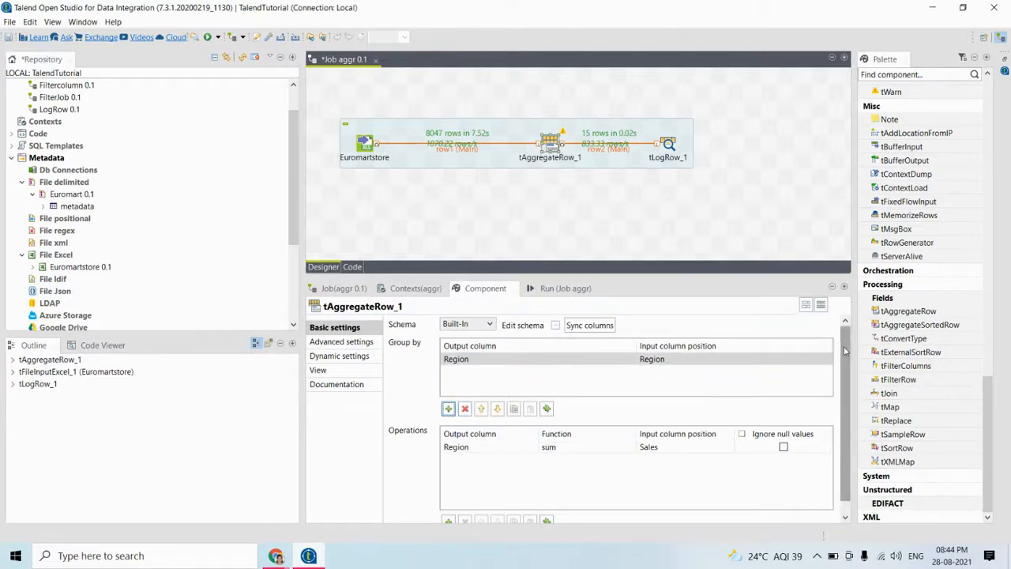
{"action": "scroll", "coordinate": [491, 520], "scroll_direction": "down", "scroll_amount": 1}
{"action": "left_click", "coordinate": [448, 508]}
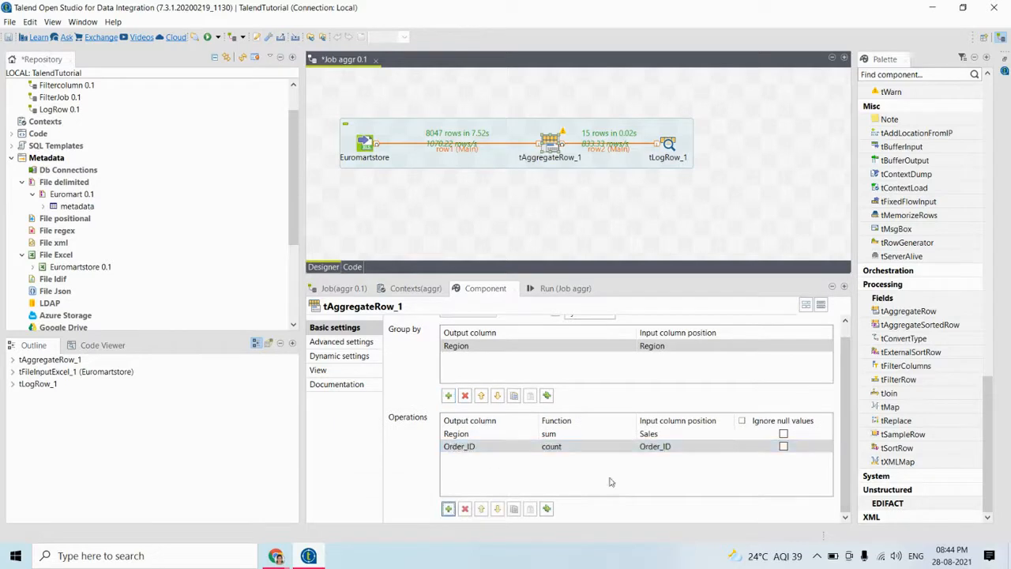
{"action": "left_click", "coordinate": [584, 447]}
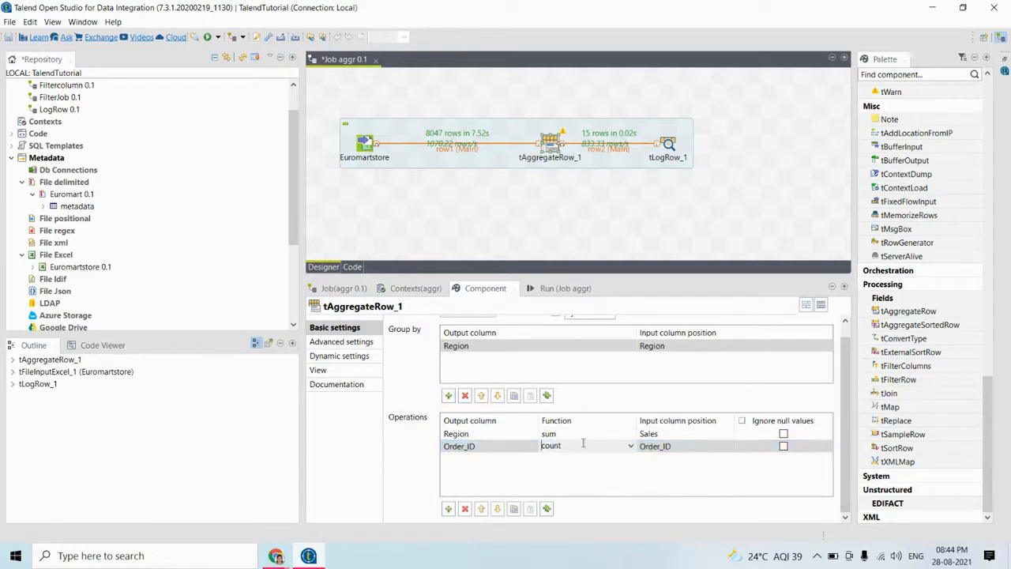
{"action": "left_click", "coordinate": [630, 447]}
{"action": "left_click", "coordinate": [630, 447]}
{"action": "left_click", "coordinate": [608, 481]}
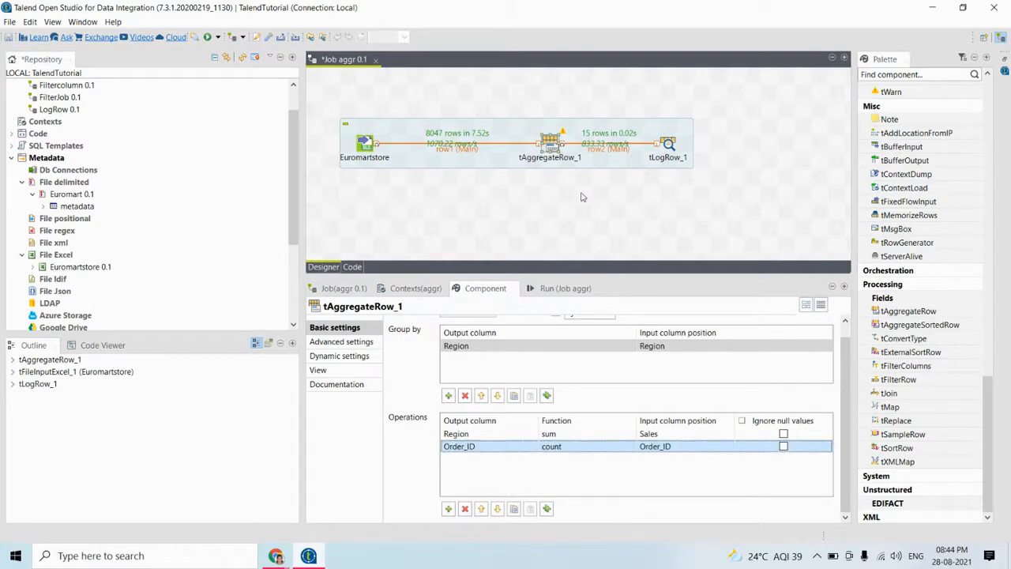
{"action": "left_click", "coordinate": [575, 197]}
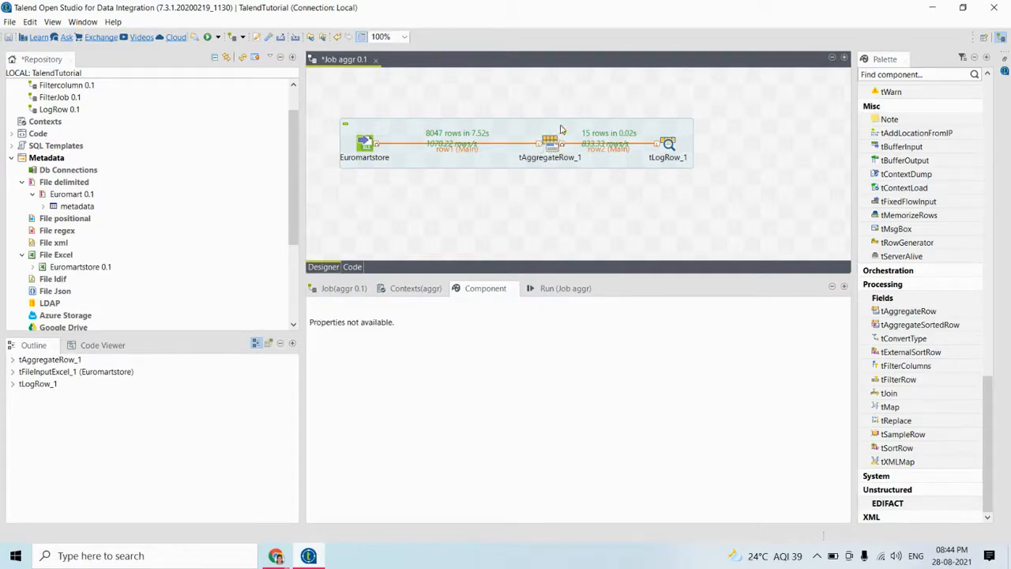
{"action": "mouse_move", "coordinate": [561, 133]}
{"action": "left_click", "coordinate": [552, 151]}
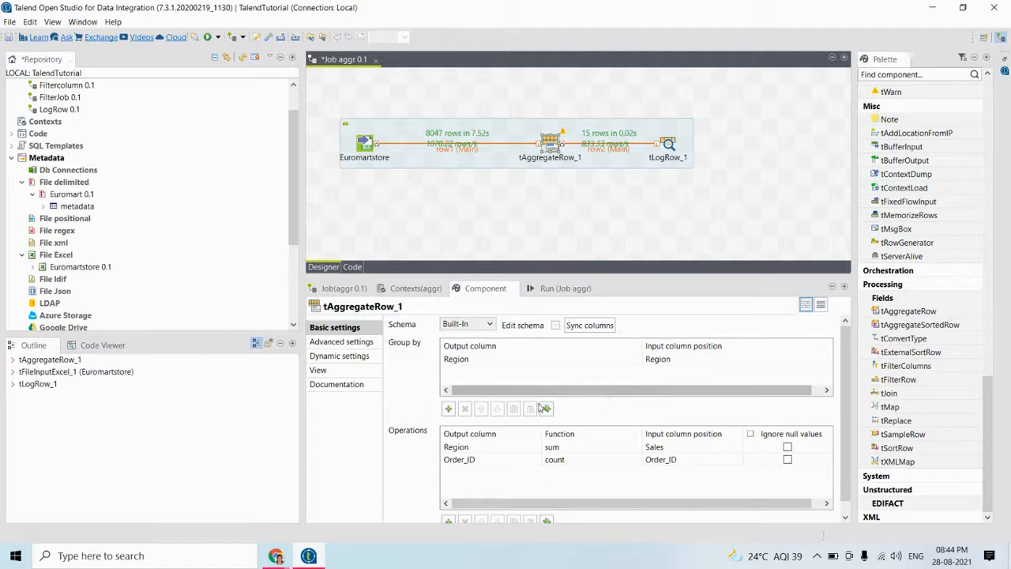
- Delete the tLogRow_1 and tAggregateRow_1 components from the job, keeping only the Euromartstore input
{"action": "left_click", "coordinate": [670, 145]}
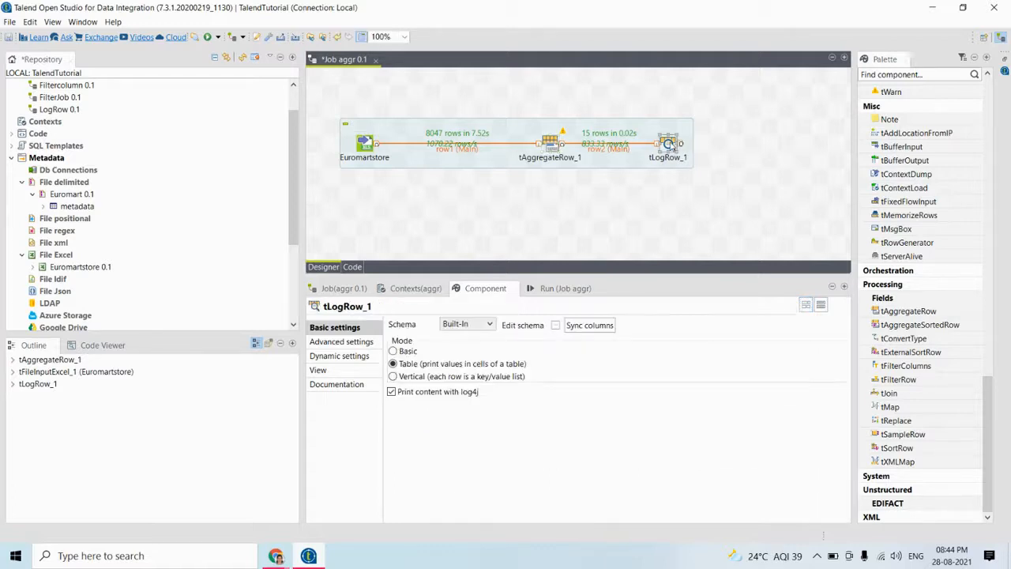
{"action": "key", "text": "Delete"}
{"action": "left_click", "coordinate": [565, 148]}
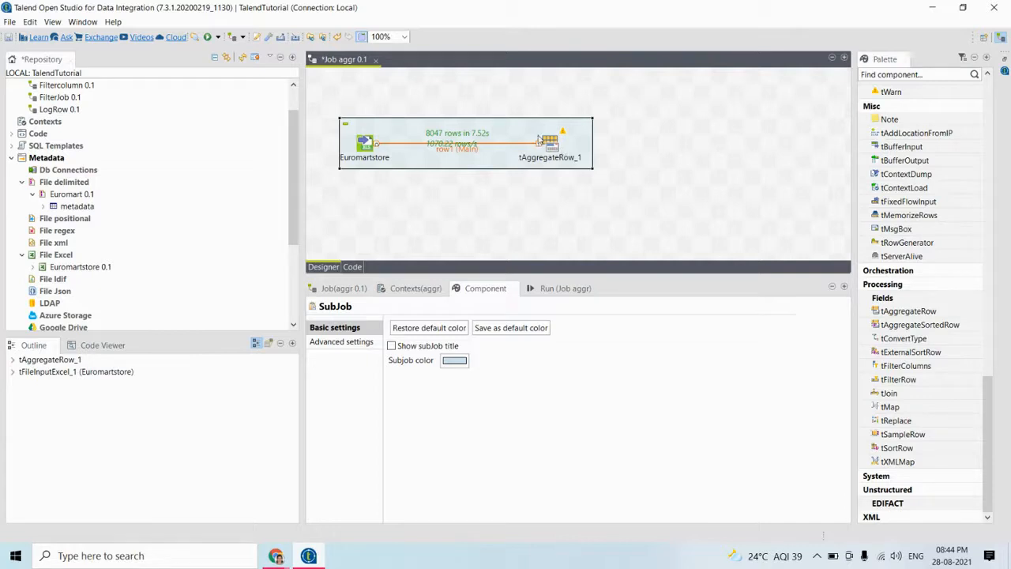
{"action": "left_click", "coordinate": [547, 158]}
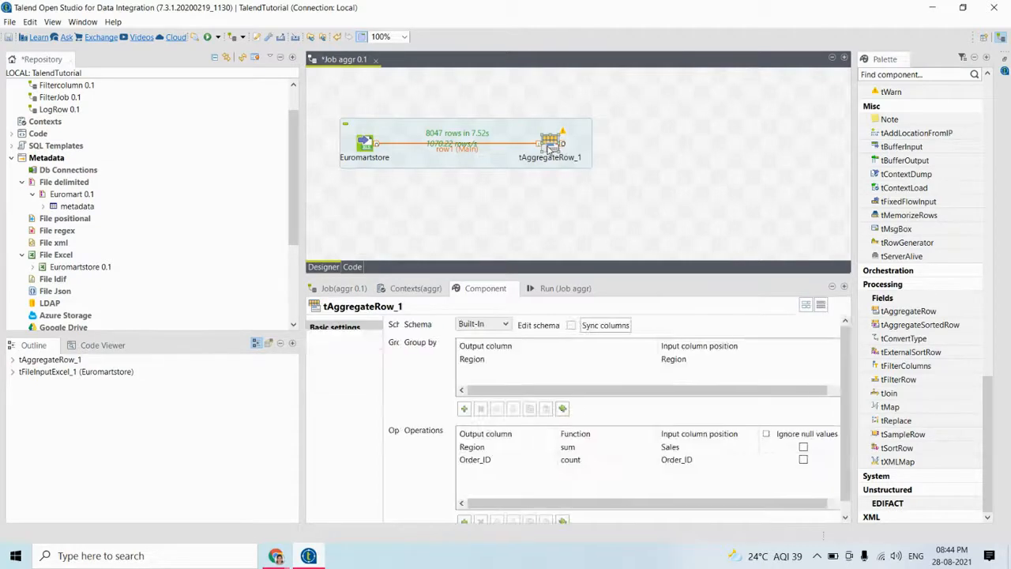
{"action": "key", "text": "Delete"}
- Add a new tAggregateRow component linked from the Euromartstore input and show its settings
{"action": "left_click", "coordinate": [368, 146]}
{"action": "left_click_drag", "start_coordinate": [378, 143], "coordinate": [504, 140]}
{"action": "type", "text": "*aggre"}
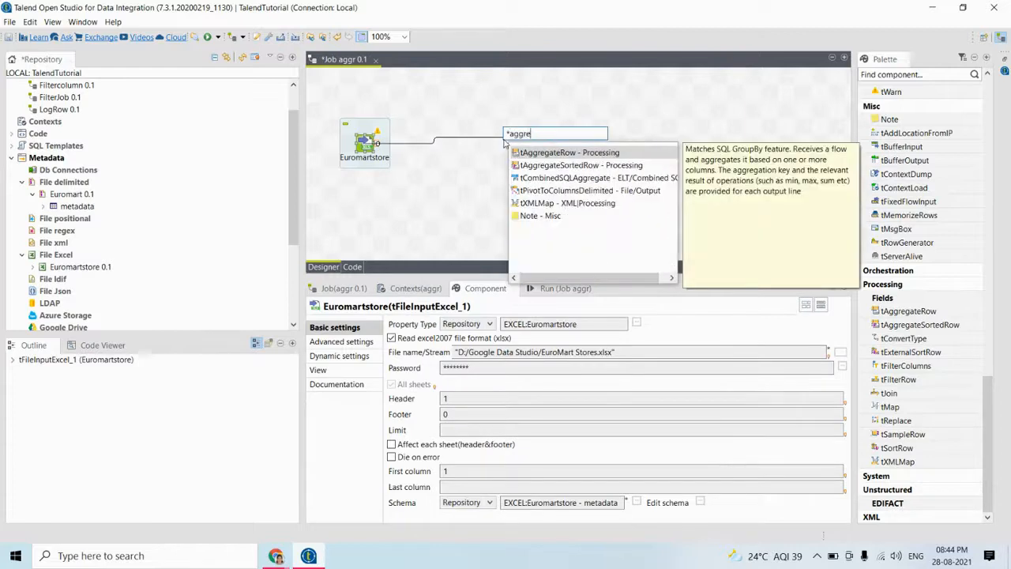
{"action": "key", "text": "Return"}
{"action": "left_click", "coordinate": [504, 146]}
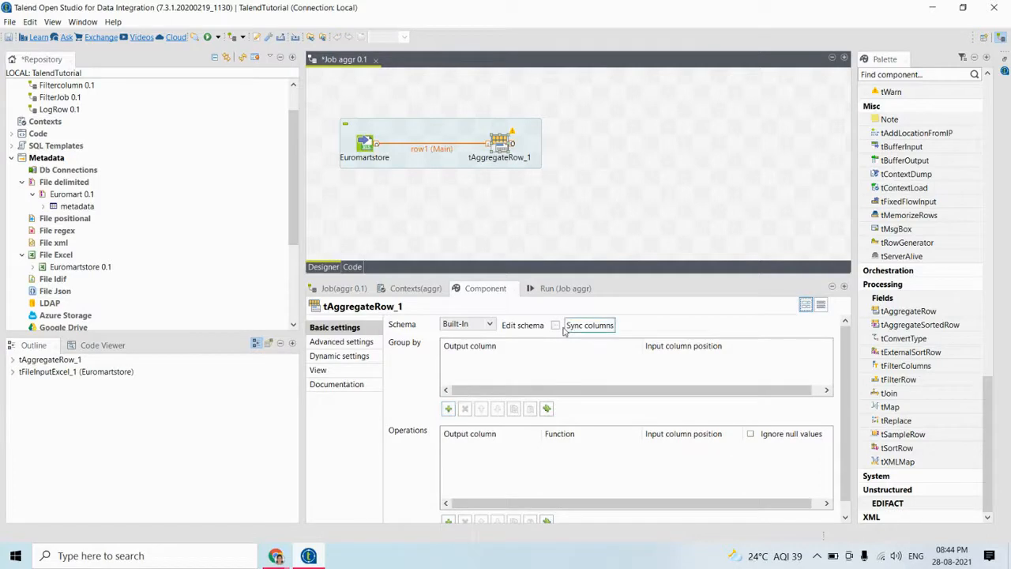
- Add the Order_ID and Region input columns to the output schema of tAggregateRow_1
{"action": "left_click", "coordinate": [555, 324]}
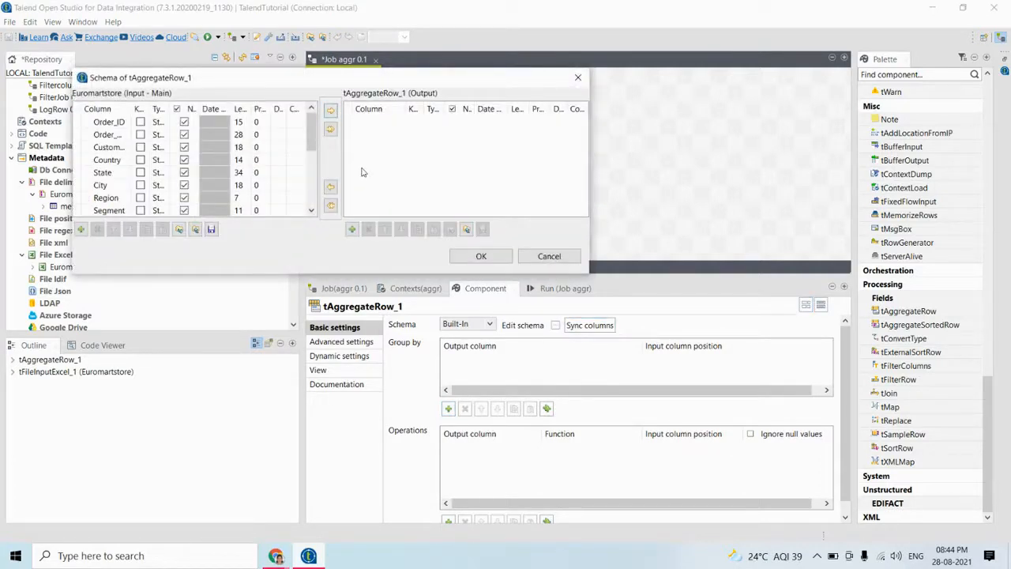
{"action": "left_click", "coordinate": [108, 122]}
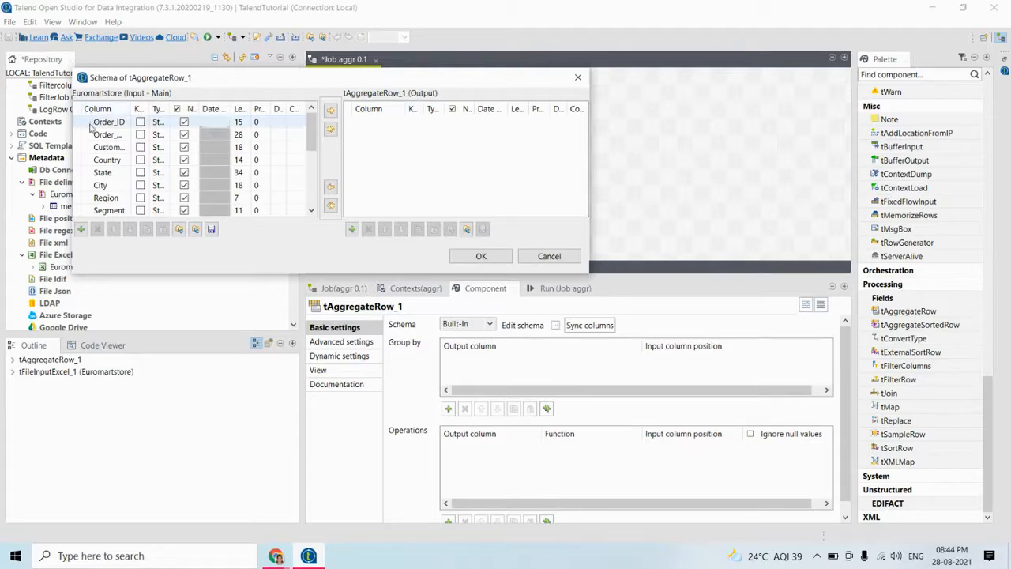
{"action": "left_click", "coordinate": [330, 110]}
{"action": "scroll", "coordinate": [312, 139], "scroll_direction": "down", "scroll_amount": 1}
{"action": "scroll", "coordinate": [314, 137], "scroll_direction": "up", "scroll_amount": 1}
{"action": "scroll", "coordinate": [318, 139], "scroll_direction": "down", "scroll_amount": 1}
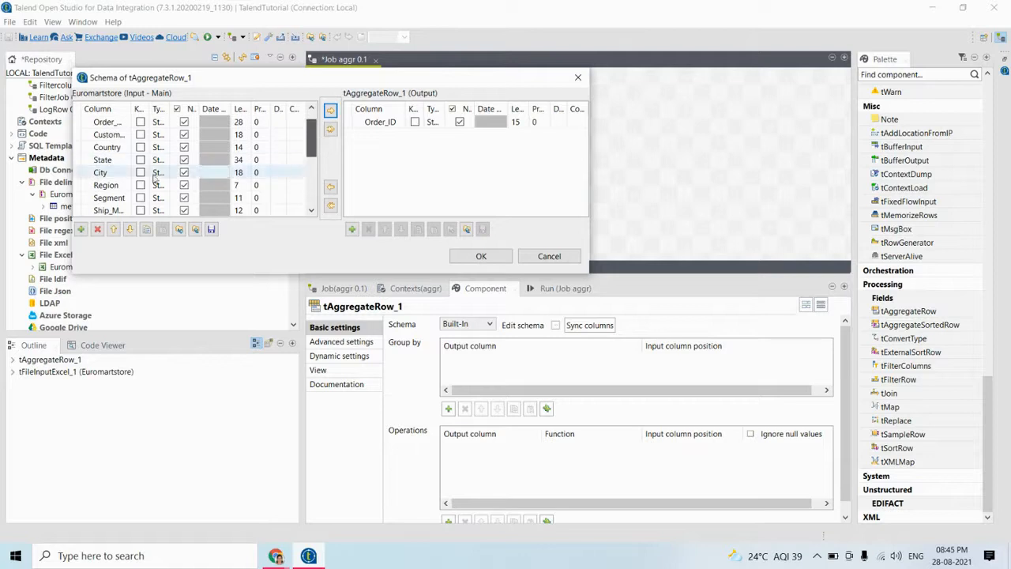
{"action": "left_click", "coordinate": [118, 185]}
{"action": "left_click", "coordinate": [331, 111]}
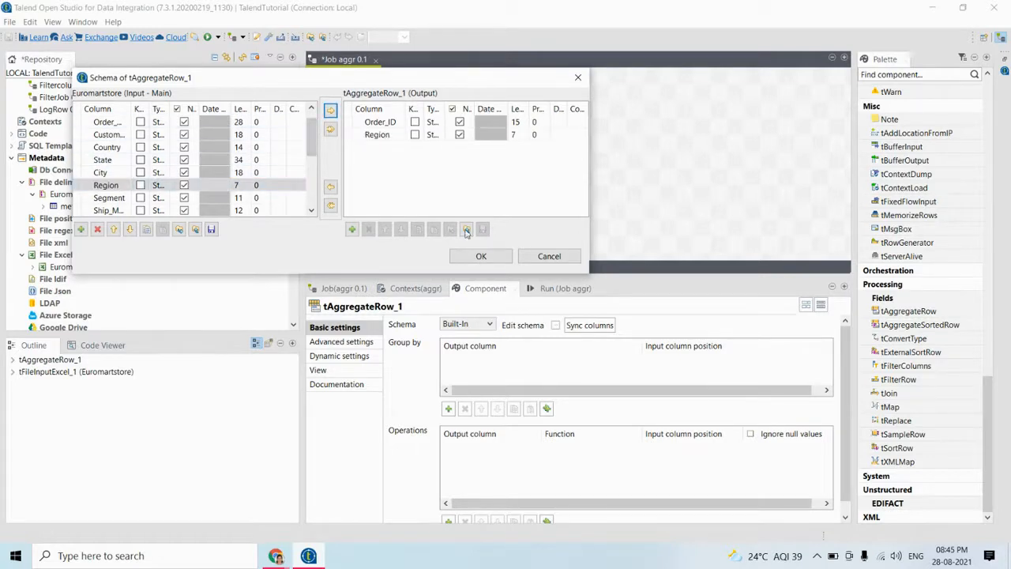
{"action": "left_click", "coordinate": [479, 255]}
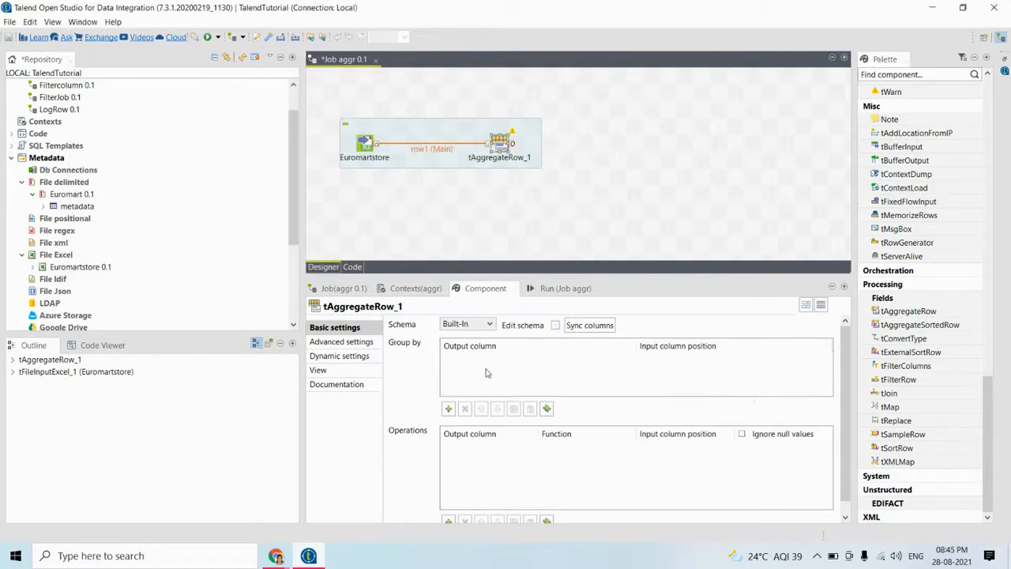
- Group tAggregateRow_1 by Order_ID and add a count operation on Region
{"action": "left_click", "coordinate": [448, 408]}
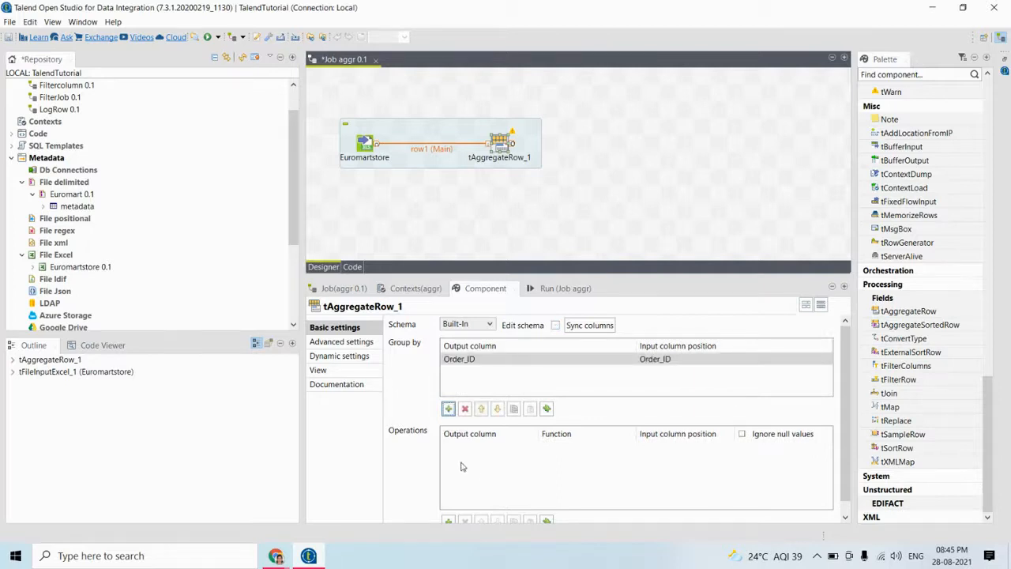
{"action": "left_click", "coordinate": [448, 520]}
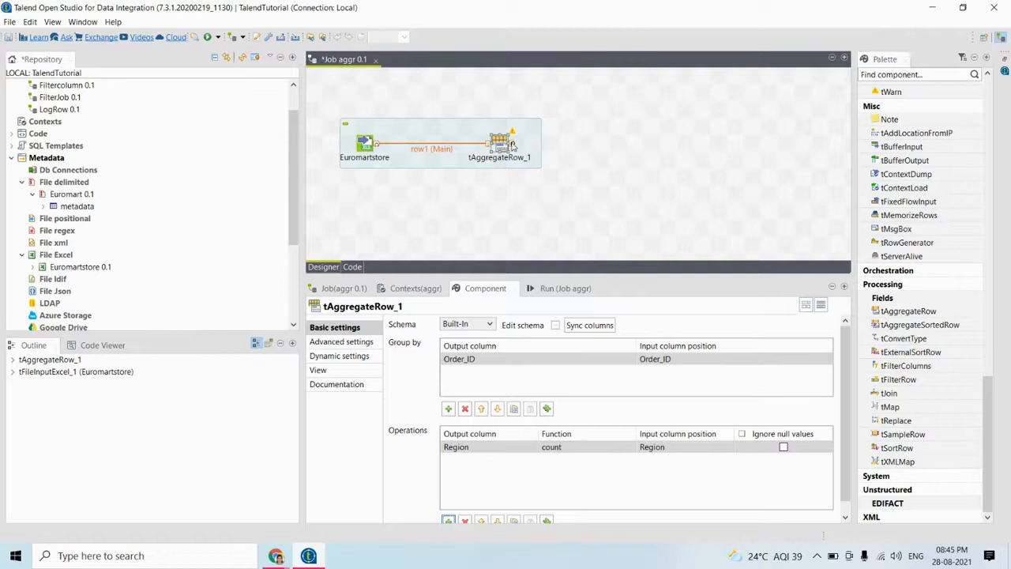
- Link a new tLogRow component to the output of tAggregateRow_1 and set its mode to Table
{"action": "left_click_drag", "start_coordinate": [512, 143], "coordinate": [619, 130]}
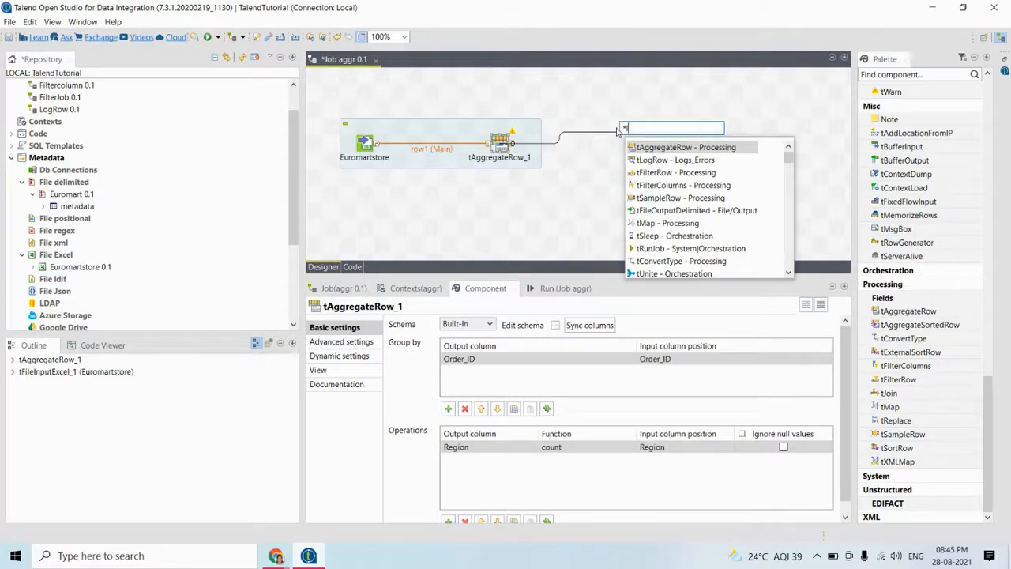
{"action": "type", "text": "log"}
{"action": "key", "text": "Return"}
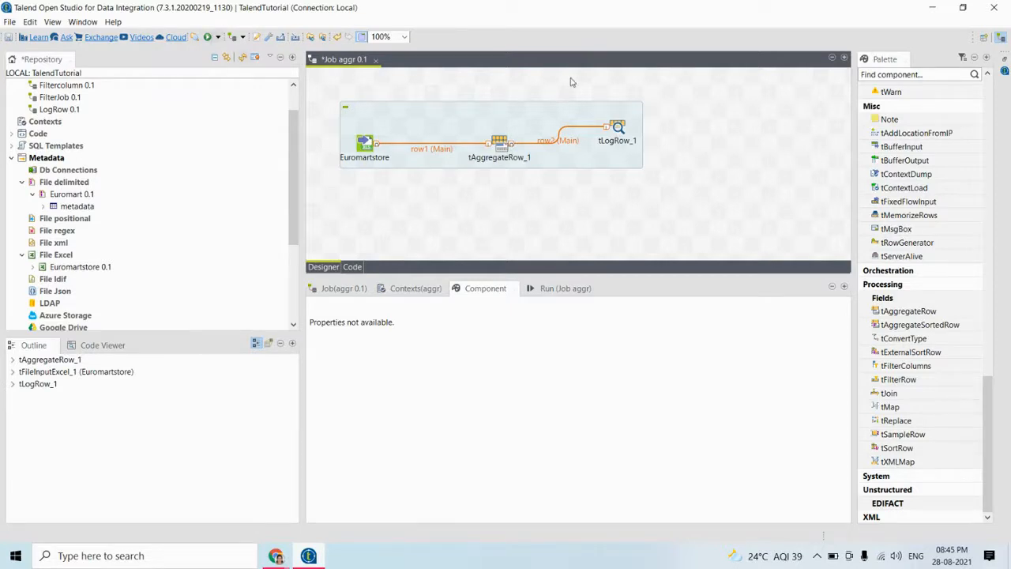
{"action": "left_click", "coordinate": [626, 130]}
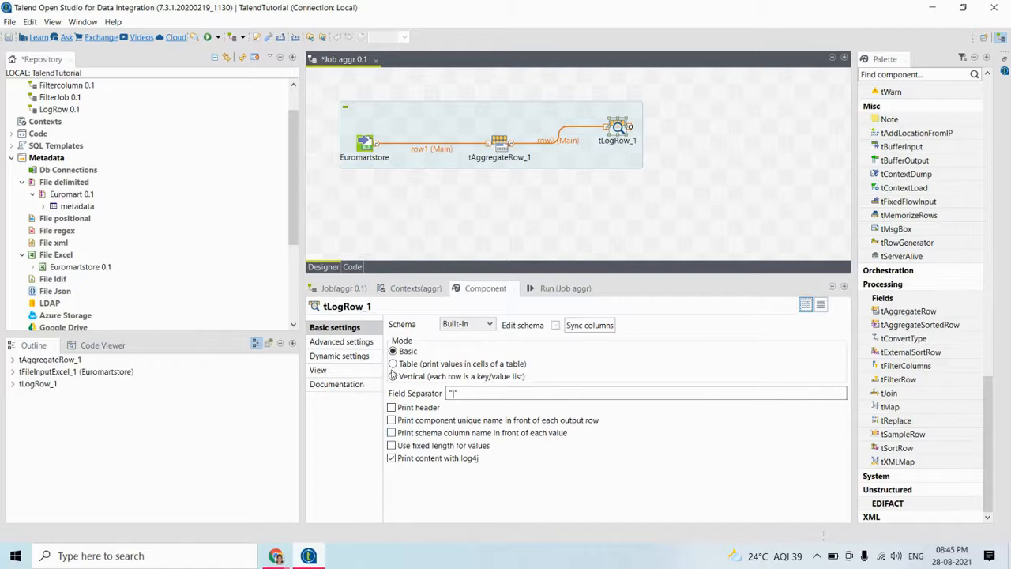
{"action": "left_click", "coordinate": [394, 364]}
- Run the aggr job and examine the rows printed in the console
{"action": "left_click", "coordinate": [208, 37]}
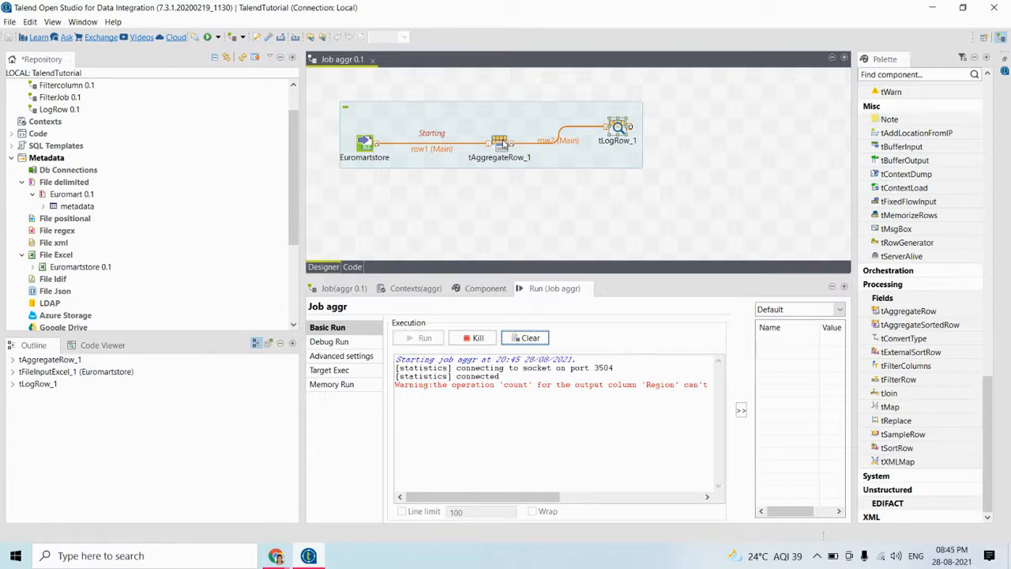
{"action": "left_click_drag", "start_coordinate": [528, 502], "coordinate": [690, 481]}
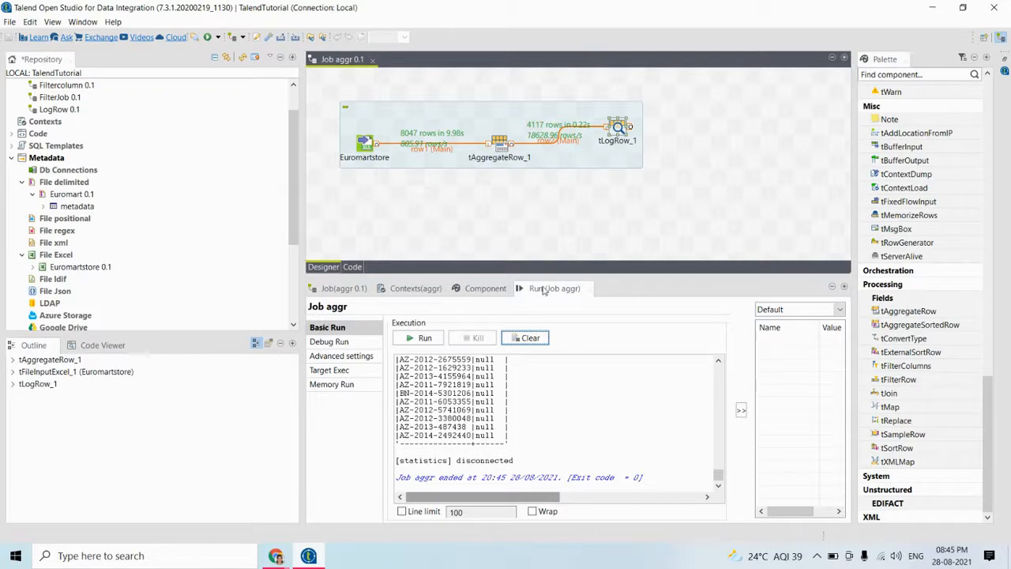
{"action": "scroll", "coordinate": [537, 406], "scroll_direction": "up", "scroll_amount": 10}
{"action": "scroll", "coordinate": [536, 406], "scroll_direction": "up", "scroll_amount": 10}
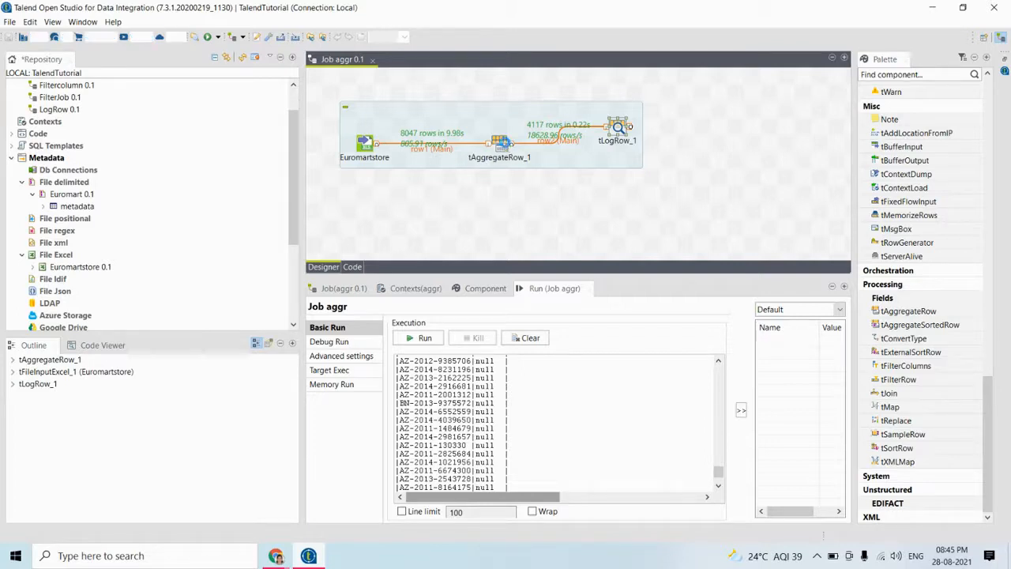
- Replace the Order_ID group-by row of tAggregateRow_1 with one using Region as output column and input column position
{"action": "double_click", "coordinate": [506, 146]}
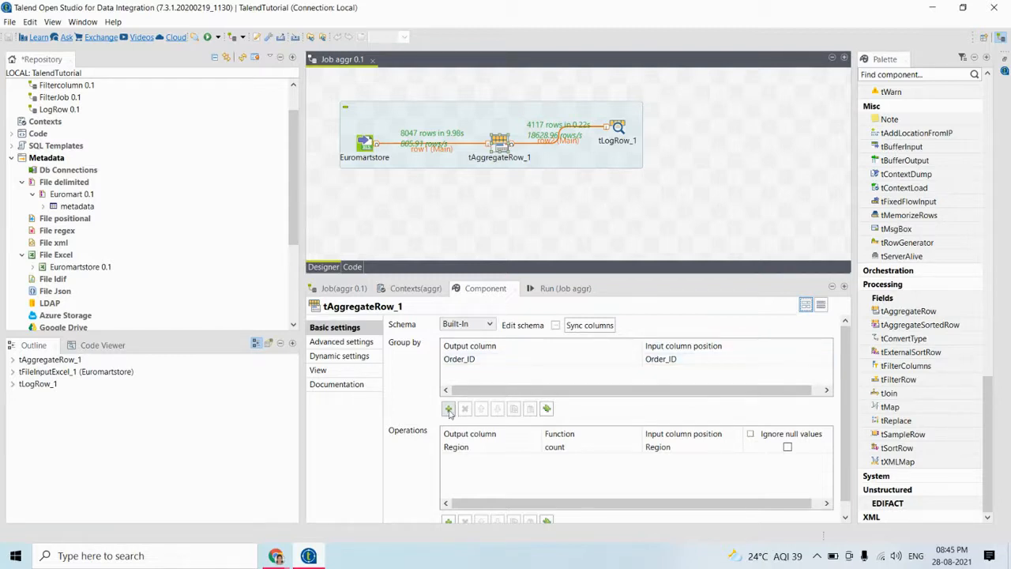
{"action": "left_click", "coordinate": [463, 358]}
{"action": "left_click", "coordinate": [465, 409]}
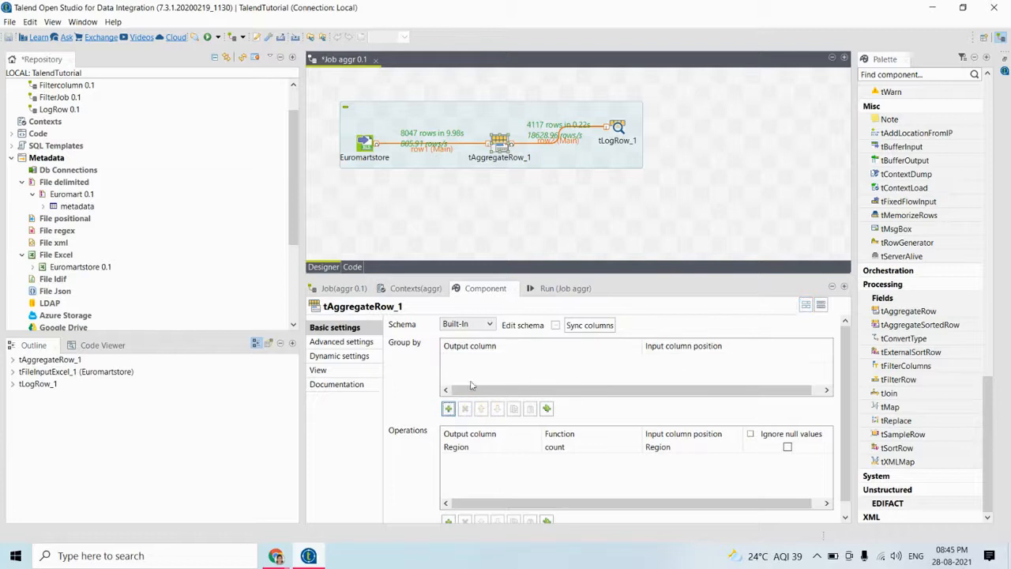
{"action": "left_click", "coordinate": [449, 408]}
{"action": "left_click", "coordinate": [639, 358]}
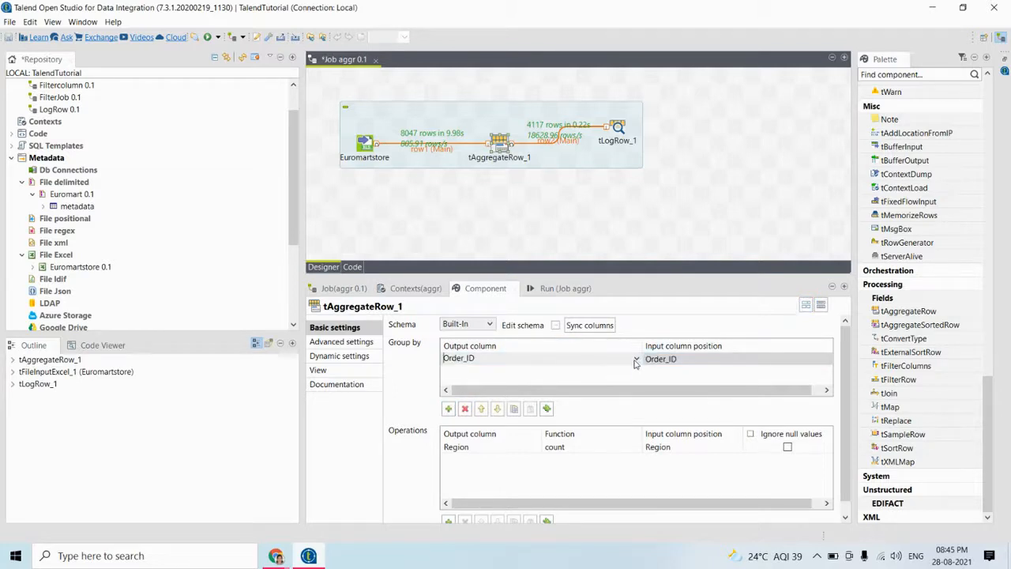
{"action": "left_click", "coordinate": [636, 358]}
{"action": "left_click", "coordinate": [601, 381]}
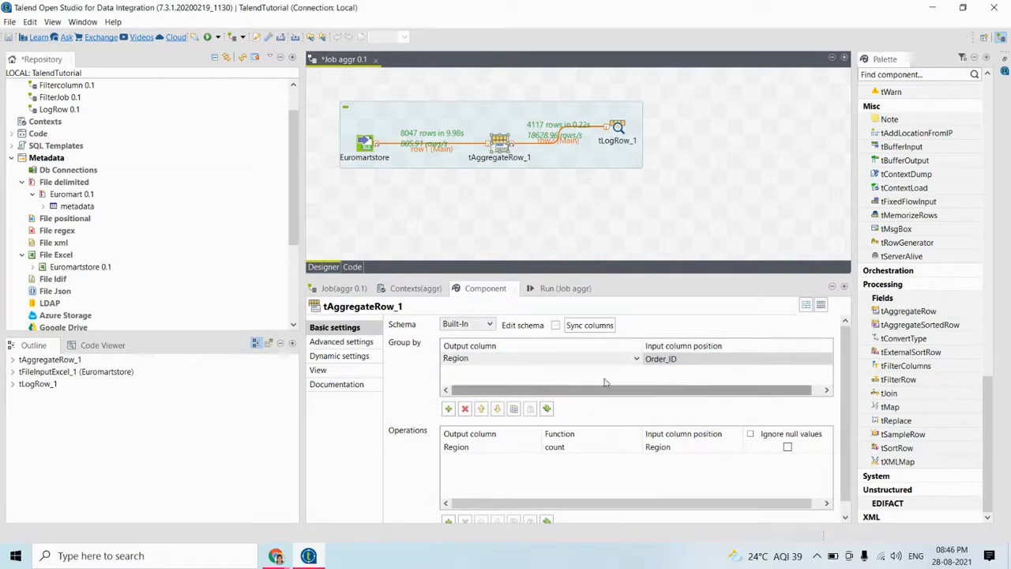
{"action": "left_click", "coordinate": [691, 359]}
{"action": "left_click", "coordinate": [826, 359]}
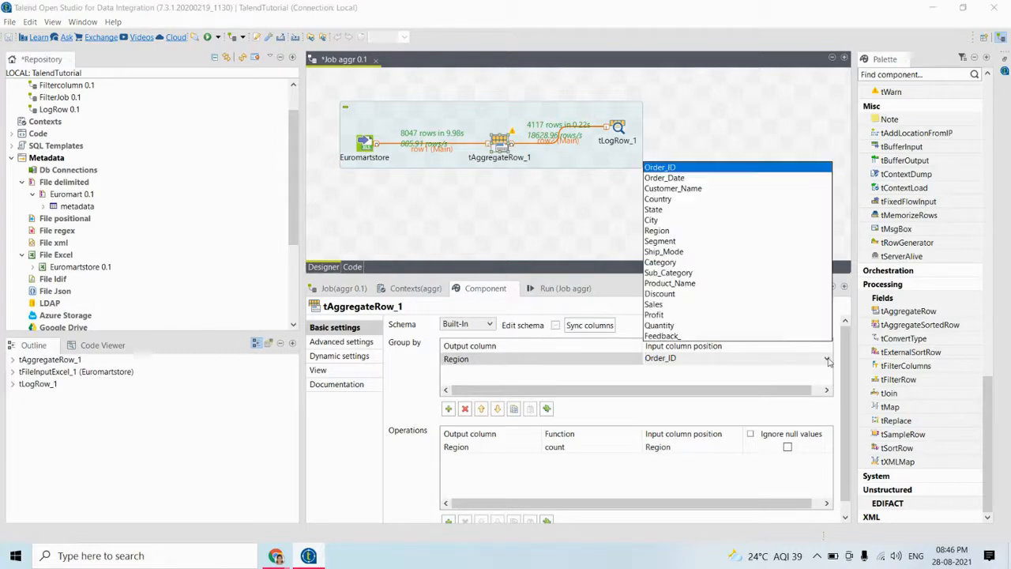
{"action": "left_click", "coordinate": [674, 231]}
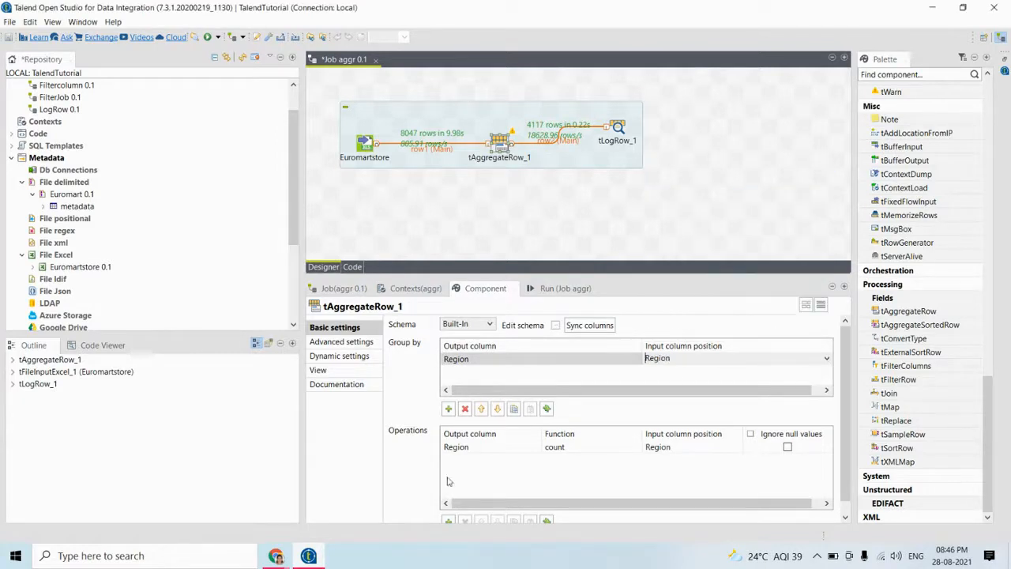
- Remove the Region count operation from tAggregateRow_1
{"action": "left_click", "coordinate": [462, 447]}
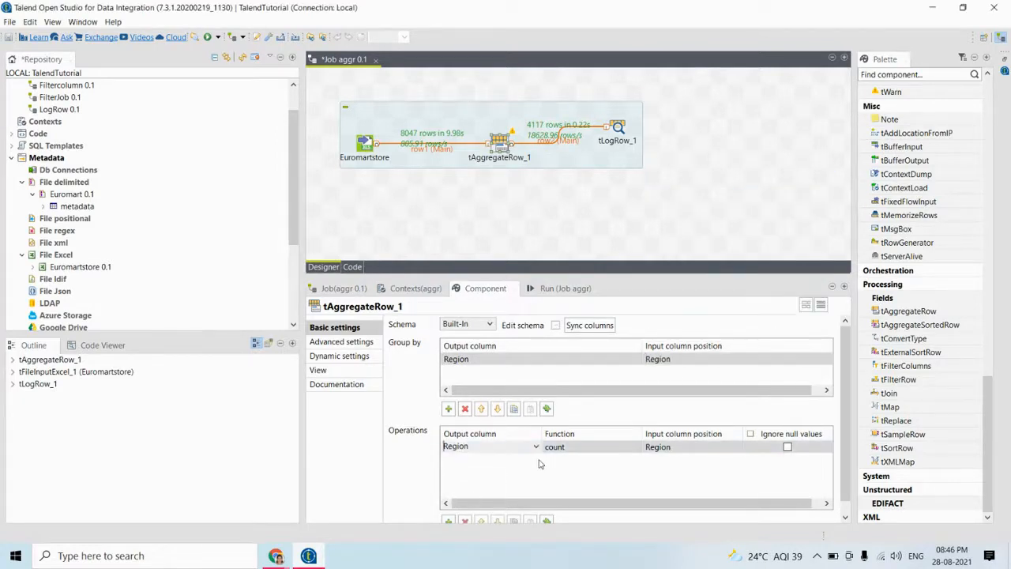
{"action": "left_click", "coordinate": [464, 521]}
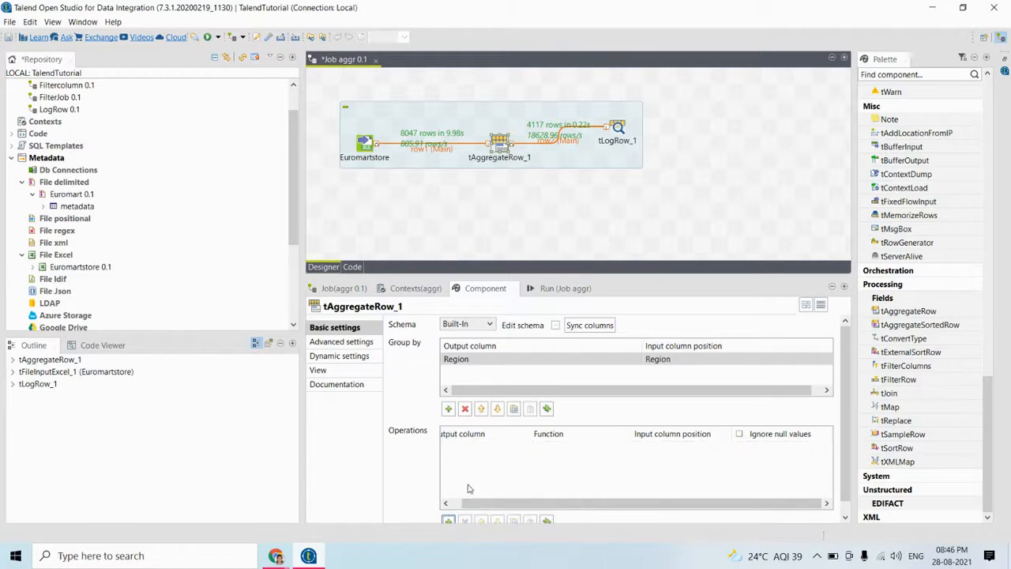
- Add a count operation to tAggregateRow_1 with Order_ID as both output column and input column position
{"action": "left_click", "coordinate": [447, 521]}
{"action": "left_click", "coordinate": [505, 447]}
{"action": "left_click", "coordinate": [526, 448]}
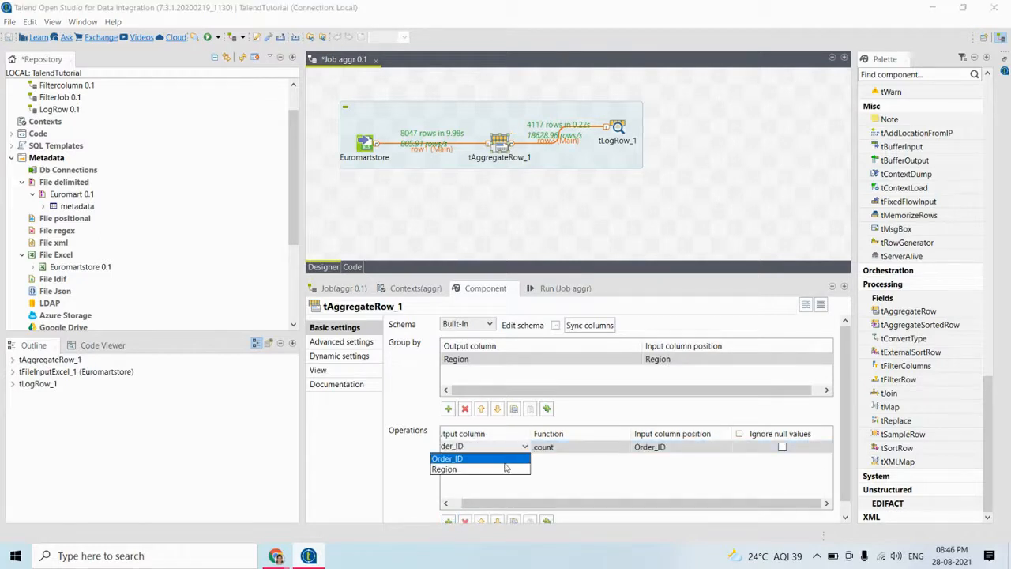
{"action": "left_click", "coordinate": [503, 463]}
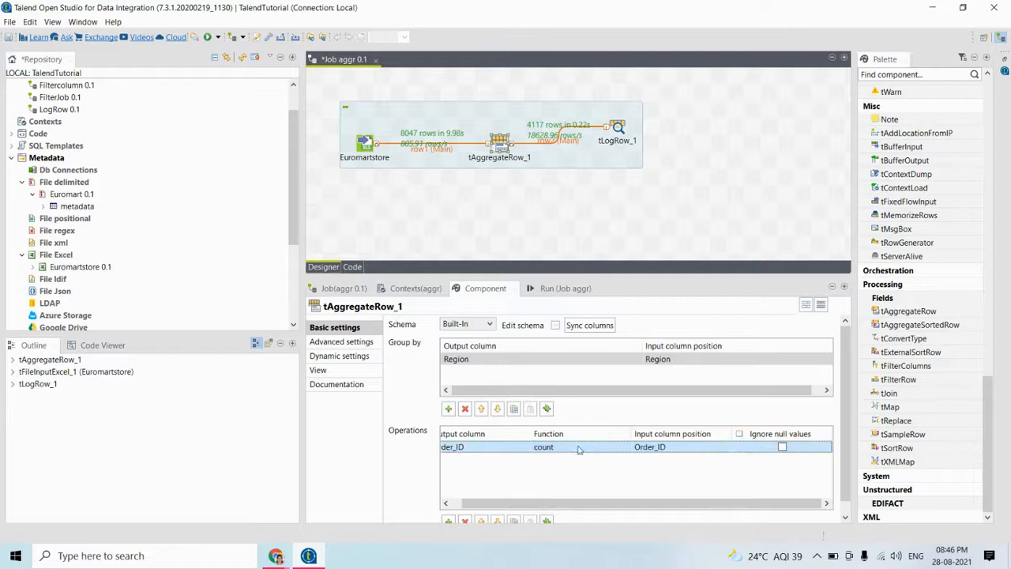
{"action": "left_click", "coordinate": [562, 208]}
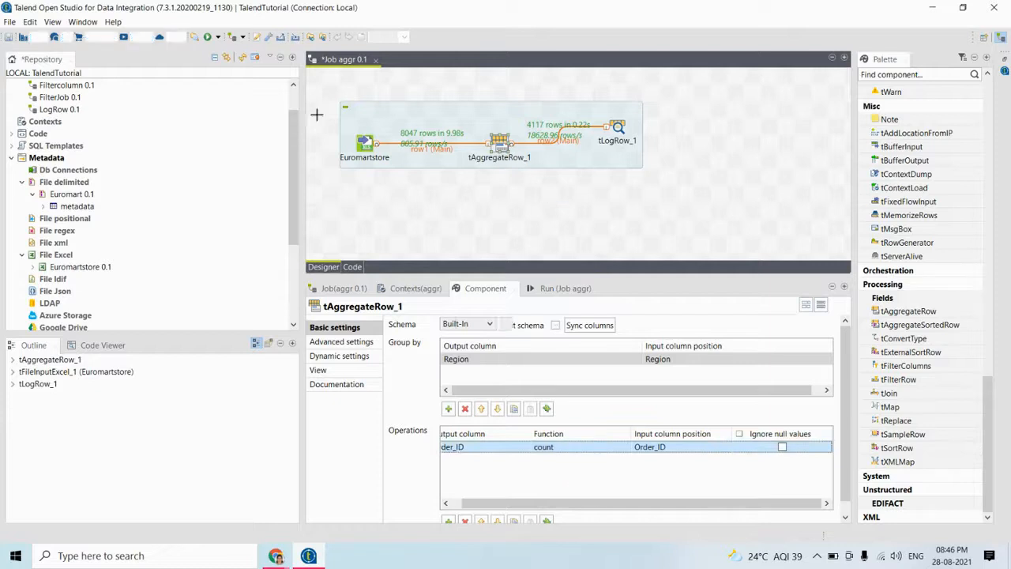
- Run the aggr job and check the printed table against the group-by and operation settings of tAggregateRow_1
{"action": "left_click", "coordinate": [207, 37]}
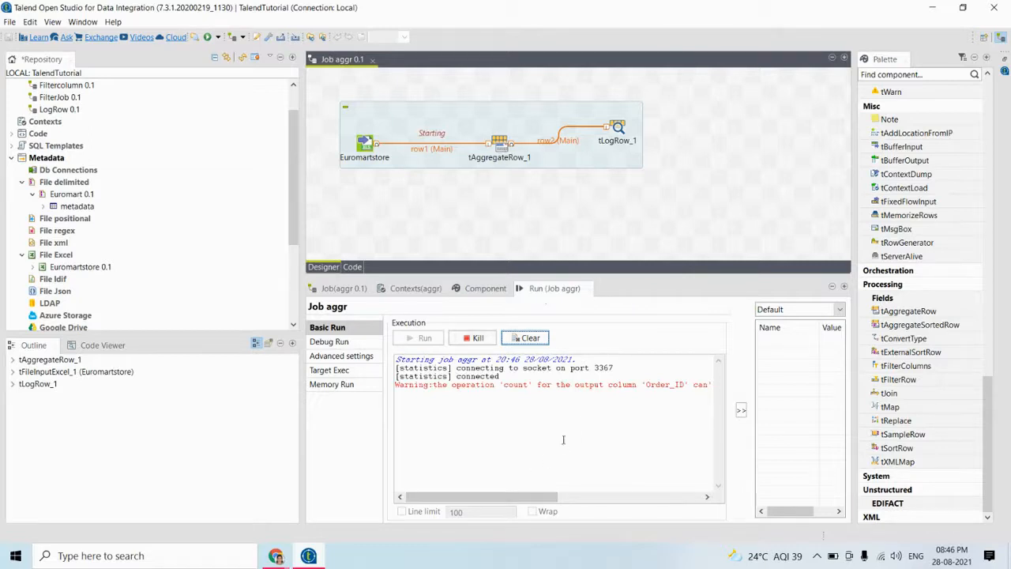
{"action": "double_click", "coordinate": [499, 143]}
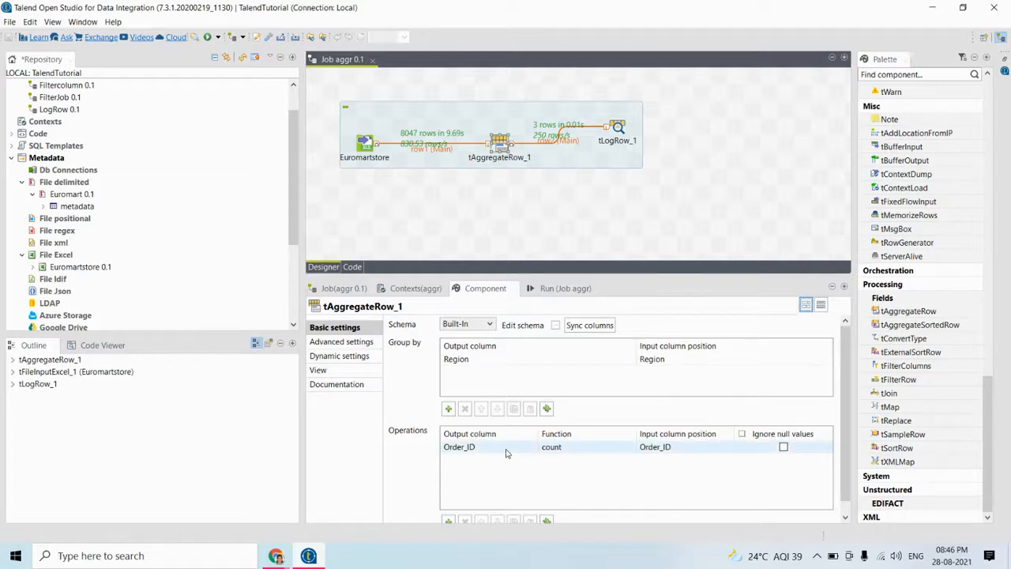
{"action": "left_click", "coordinate": [570, 290]}
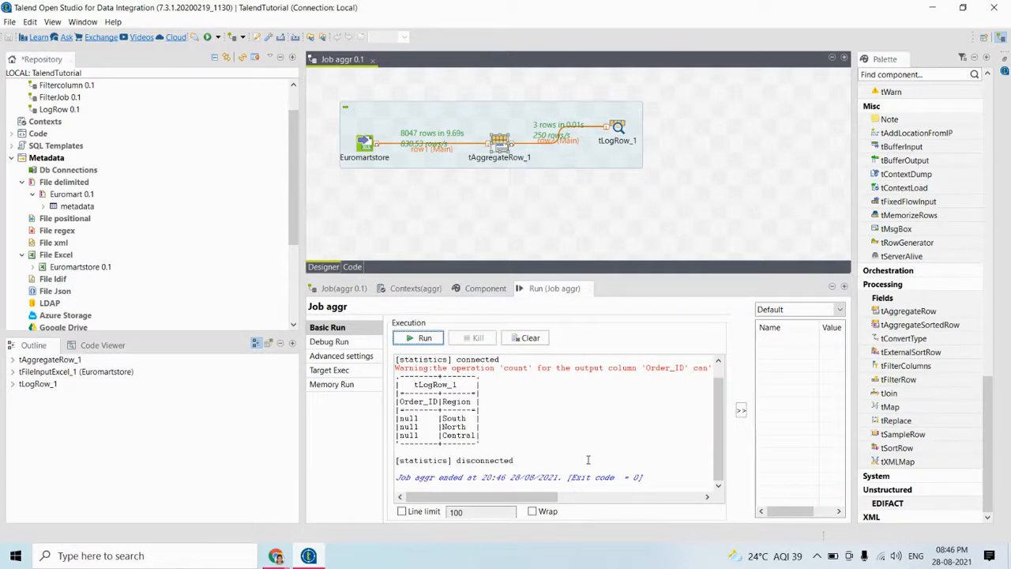
{"action": "mouse_move", "coordinate": [519, 496]}
{"action": "left_mouse_down"}
{"action": "mouse_move", "coordinate": [675, 492]}
{"action": "mouse_move", "coordinate": [527, 493]}
{"action": "left_mouse_up"}
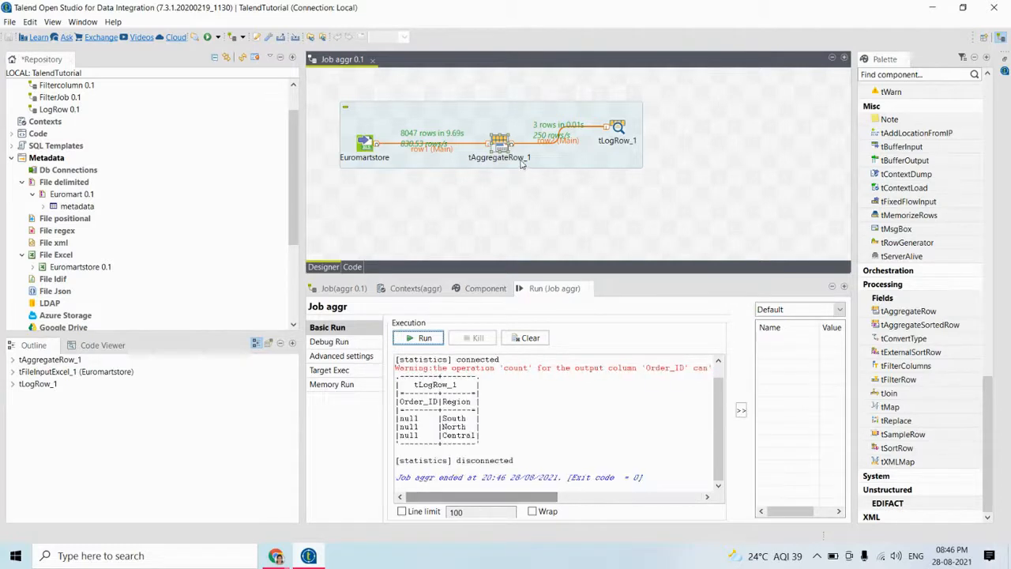
- Sync the columns of tAggregateRow_1 with its input and propagate the changes
{"action": "left_click", "coordinate": [485, 287]}
{"action": "left_click", "coordinate": [673, 448]}
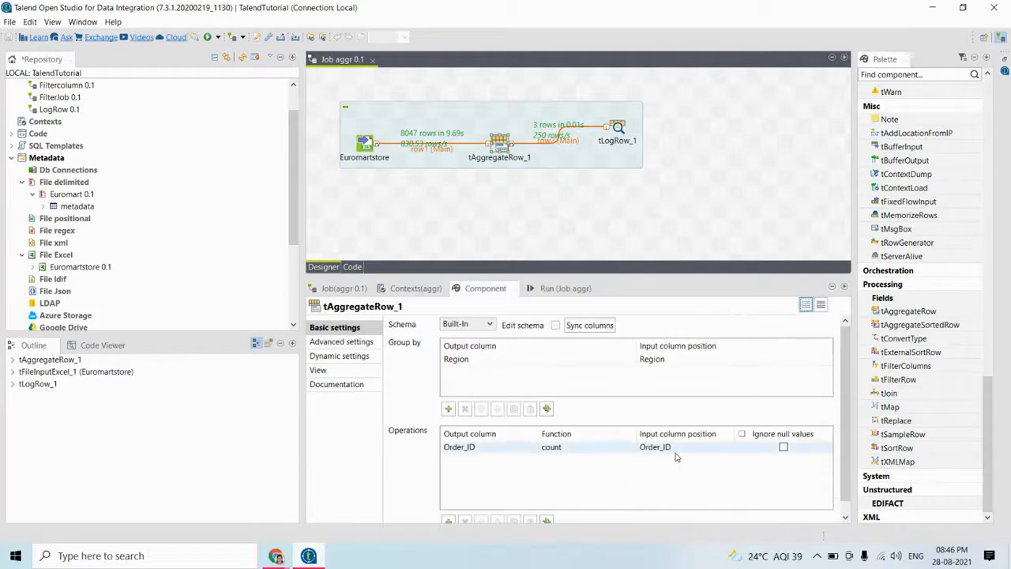
{"action": "left_click", "coordinate": [731, 447]}
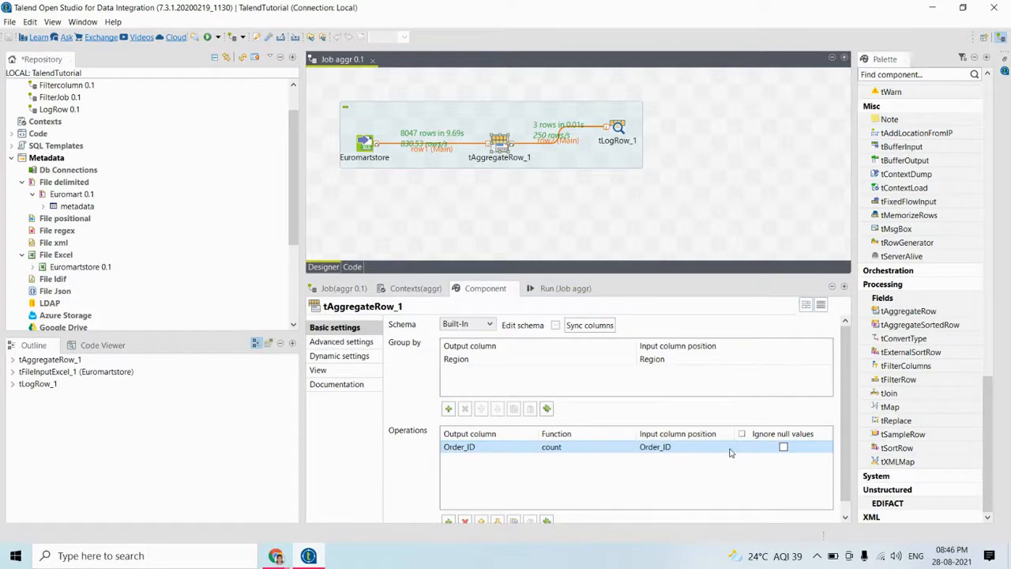
{"action": "left_click", "coordinate": [569, 325]}
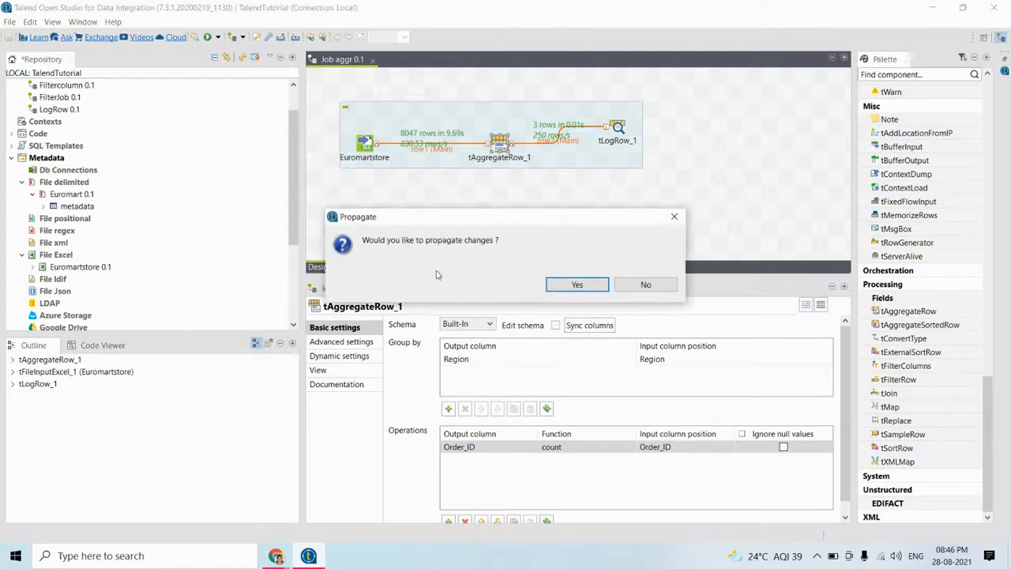
{"action": "left_click", "coordinate": [574, 283]}
- In the schema of tAggregateRow_1, delete the output columns from Order_ID through City
{"action": "left_click", "coordinate": [555, 325]}
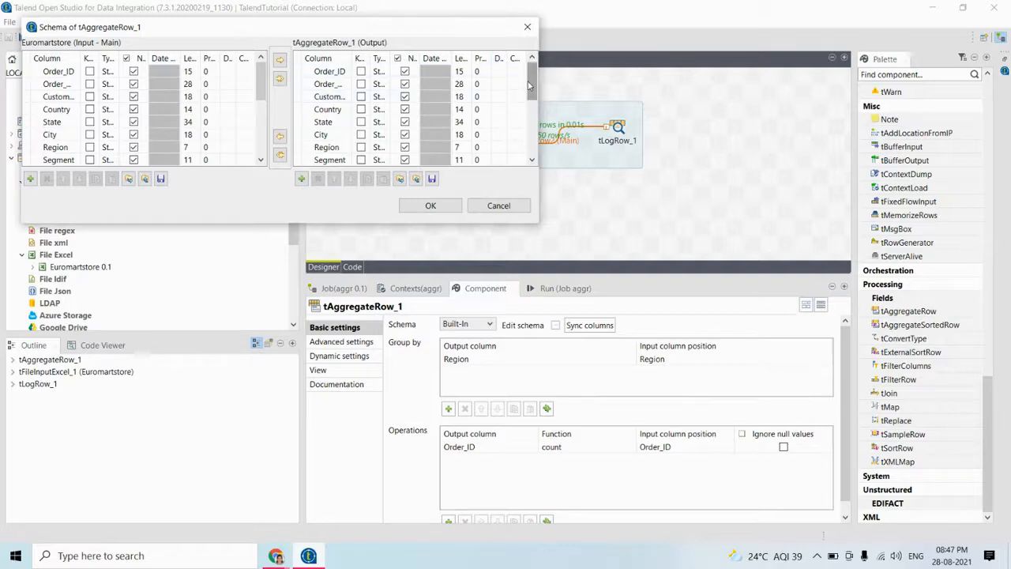
{"action": "mouse_move", "coordinate": [532, 83]}
{"action": "left_mouse_down"}
{"action": "mouse_move", "coordinate": [534, 152]}
{"action": "mouse_move", "coordinate": [533, 79]}
{"action": "left_mouse_up"}
{"action": "left_click", "coordinate": [326, 71]}
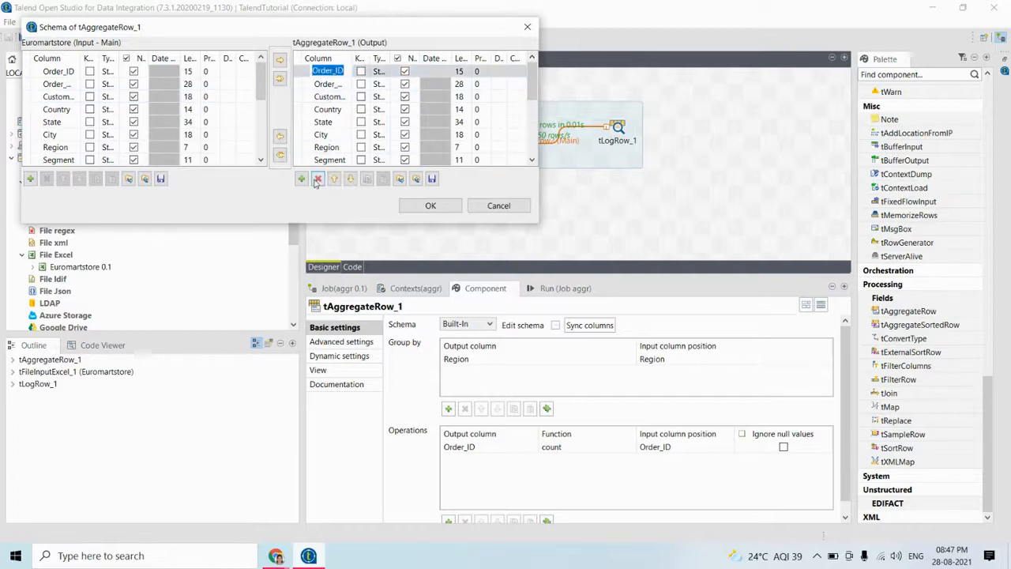
{"action": "left_click", "coordinate": [317, 179]}
{"action": "left_click", "coordinate": [317, 179]}
{"action": "left_click", "coordinate": [316, 179]}
{"action": "left_click", "coordinate": [317, 179]}
{"action": "left_click", "coordinate": [317, 179]}
{"action": "left_click", "coordinate": [316, 179]}
- Delete all remaining output columns except Region and Sales, accept the schema and propagate the changes
{"action": "left_click", "coordinate": [325, 83]}
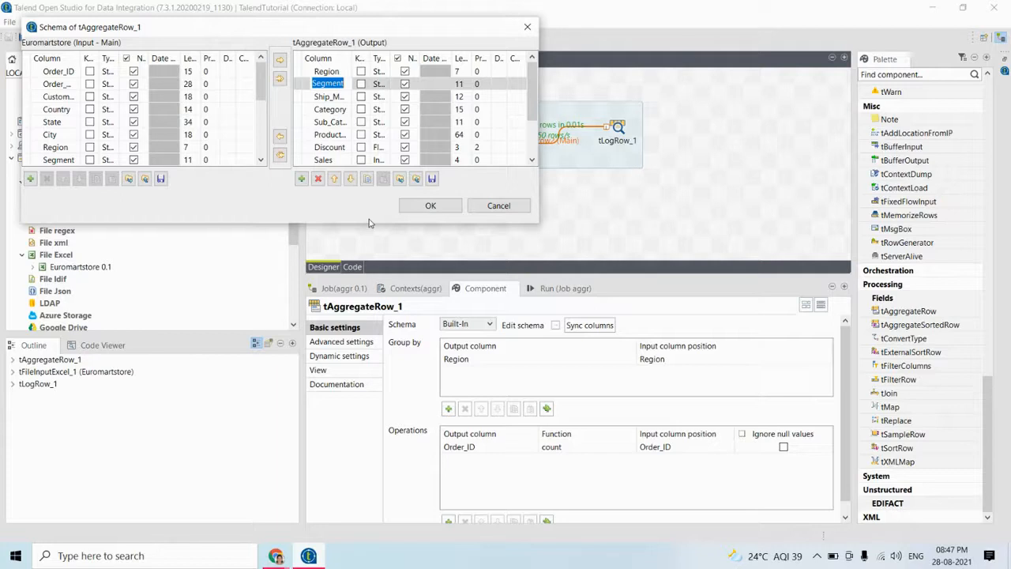
{"action": "left_click", "coordinate": [319, 180]}
{"action": "left_click", "coordinate": [318, 180]}
{"action": "left_click", "coordinate": [318, 180]}
{"action": "left_click", "coordinate": [318, 180]}
{"action": "left_click", "coordinate": [319, 180]}
{"action": "left_click", "coordinate": [318, 180]}
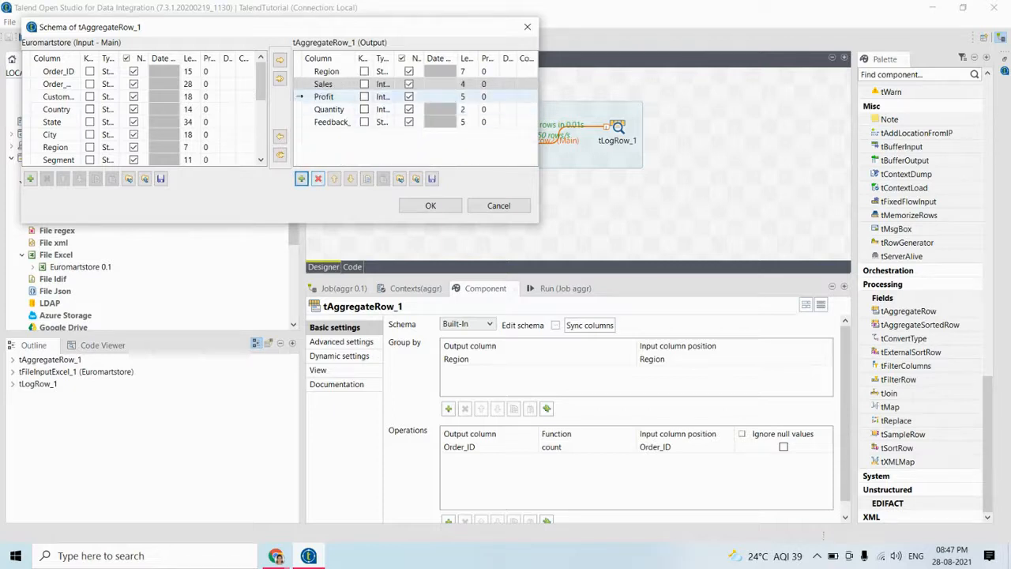
{"action": "left_click", "coordinate": [318, 180]}
{"action": "left_click", "coordinate": [318, 180]}
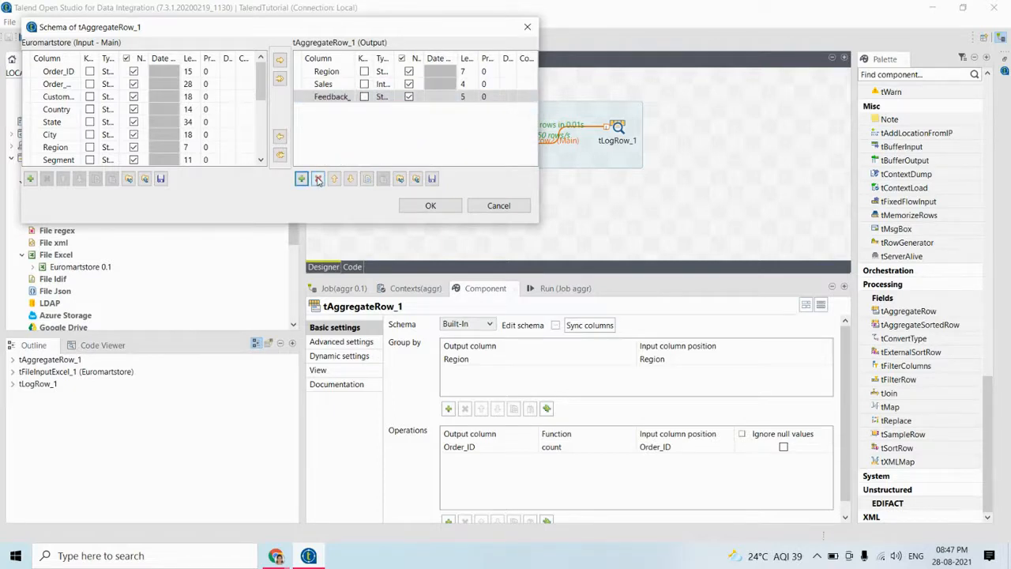
{"action": "left_click", "coordinate": [318, 180]}
{"action": "left_click", "coordinate": [430, 205]}
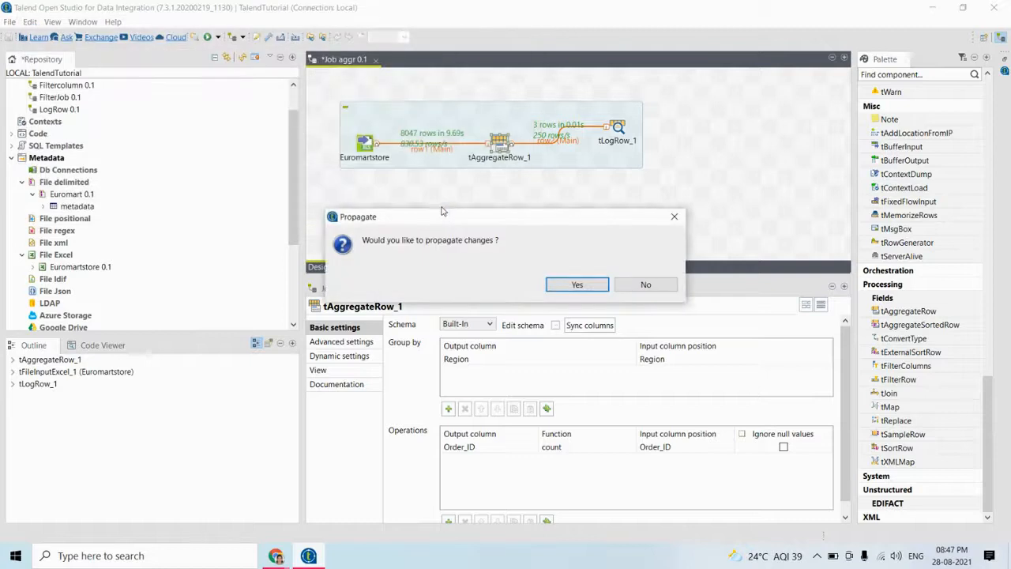
{"action": "left_click", "coordinate": [575, 286]}
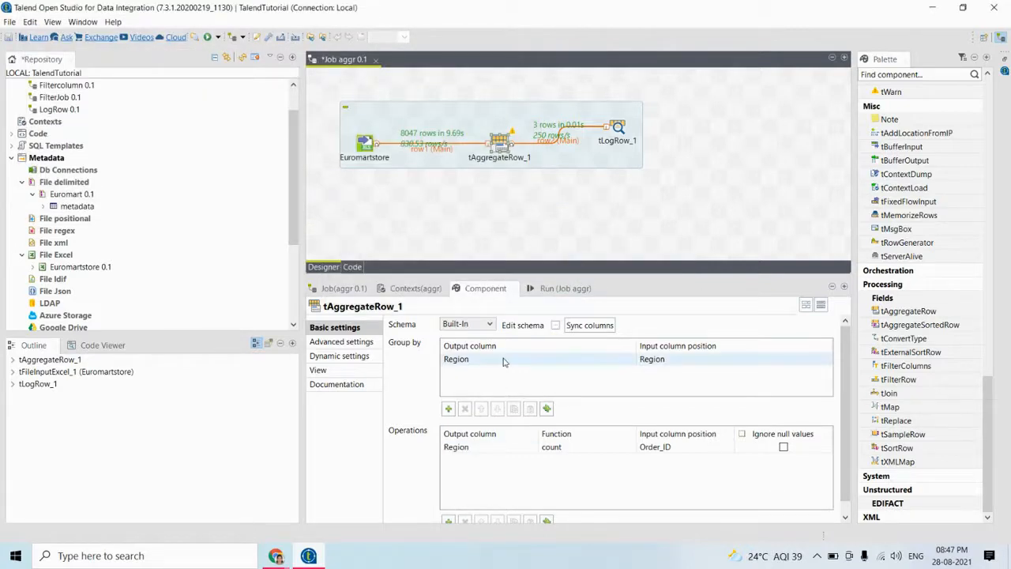
- Set the count operation's output column and input column position to Sales
{"action": "left_click", "coordinate": [510, 452]}
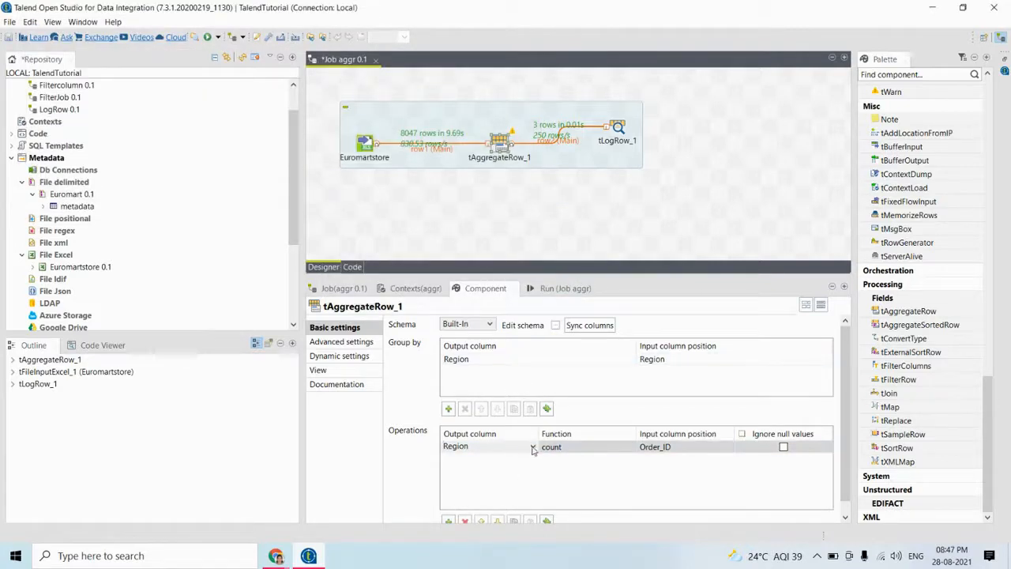
{"action": "left_click", "coordinate": [534, 447]}
{"action": "left_click", "coordinate": [514, 470]}
{"action": "left_click", "coordinate": [675, 447]}
{"action": "left_click", "coordinate": [727, 447]}
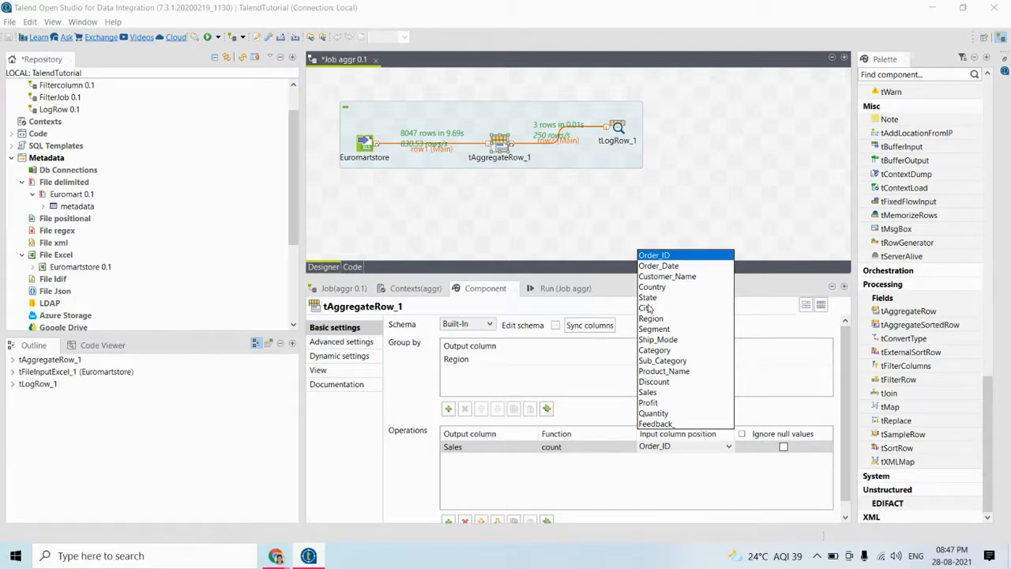
{"action": "left_click", "coordinate": [649, 392]}
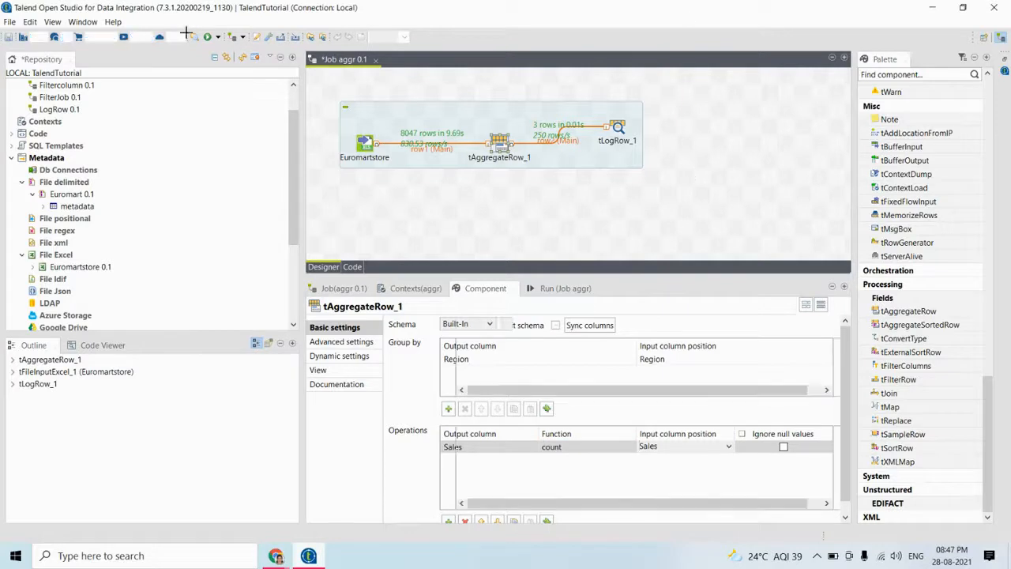
- Run the aggr job and examine the Sales count printed for each region in the console
{"action": "left_click", "coordinate": [691, 175]}
{"action": "key", "text": "F6"}
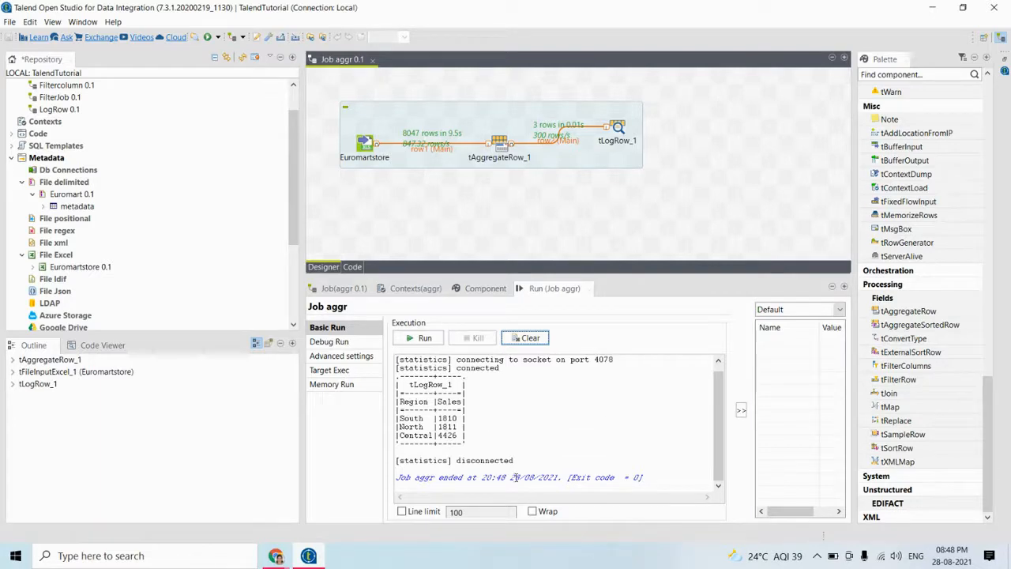
{"action": "double_click", "coordinate": [407, 418]}
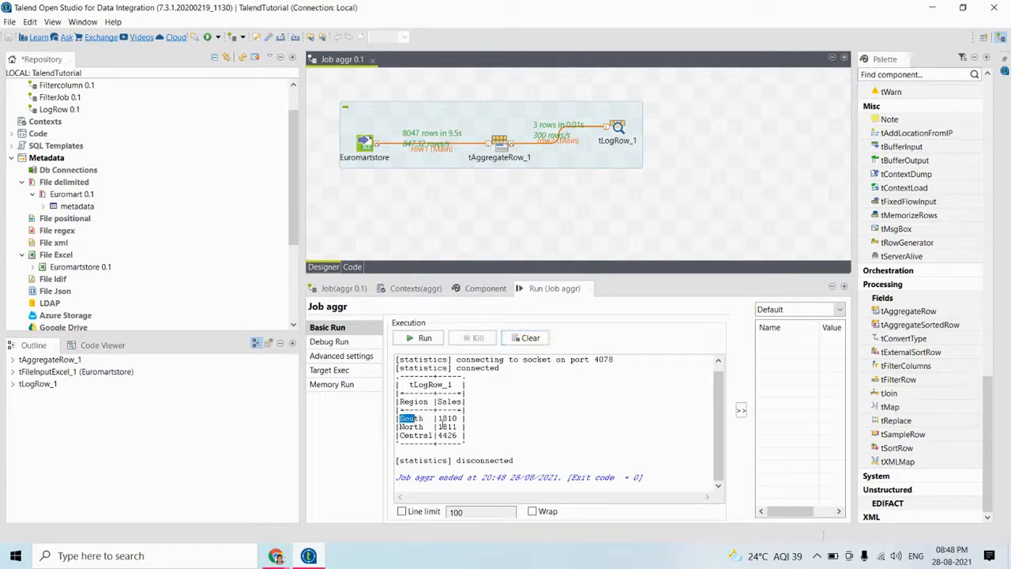
{"action": "left_click_drag", "start_coordinate": [438, 419], "coordinate": [464, 419]}
{"action": "left_click_drag", "start_coordinate": [397, 427], "coordinate": [464, 426]}
{"action": "left_click_drag", "start_coordinate": [400, 435], "coordinate": [457, 436]}
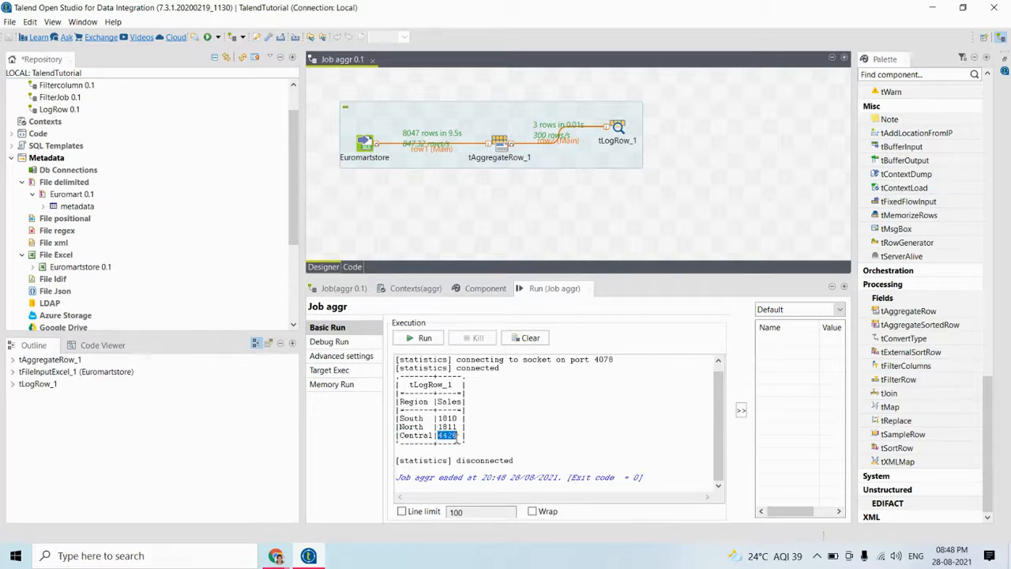
{"action": "left_click", "coordinate": [523, 435]}
{"action": "left_click_drag", "start_coordinate": [437, 419], "coordinate": [457, 419]}
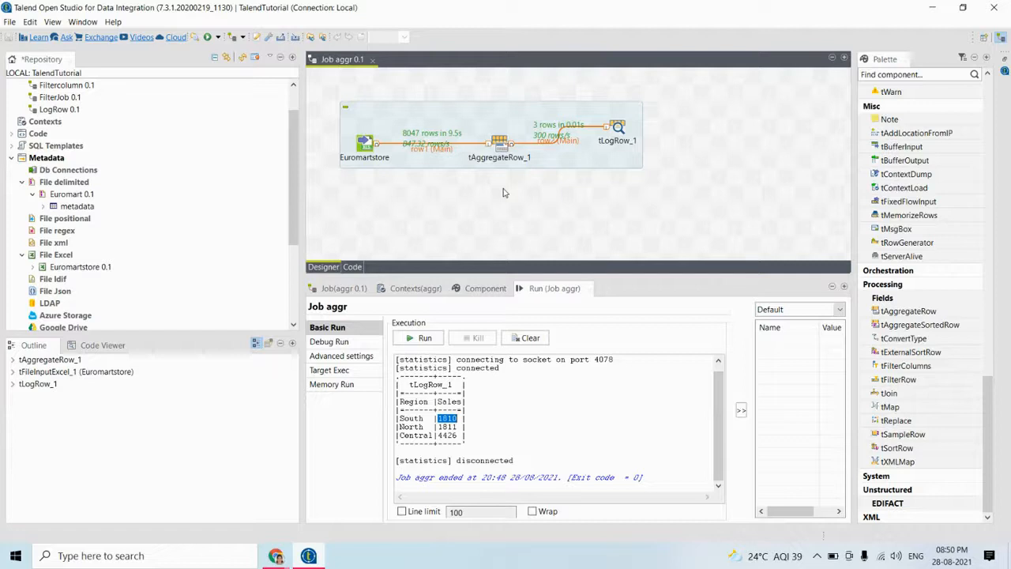
{"action": "mouse_move", "coordinate": [277, 555]}
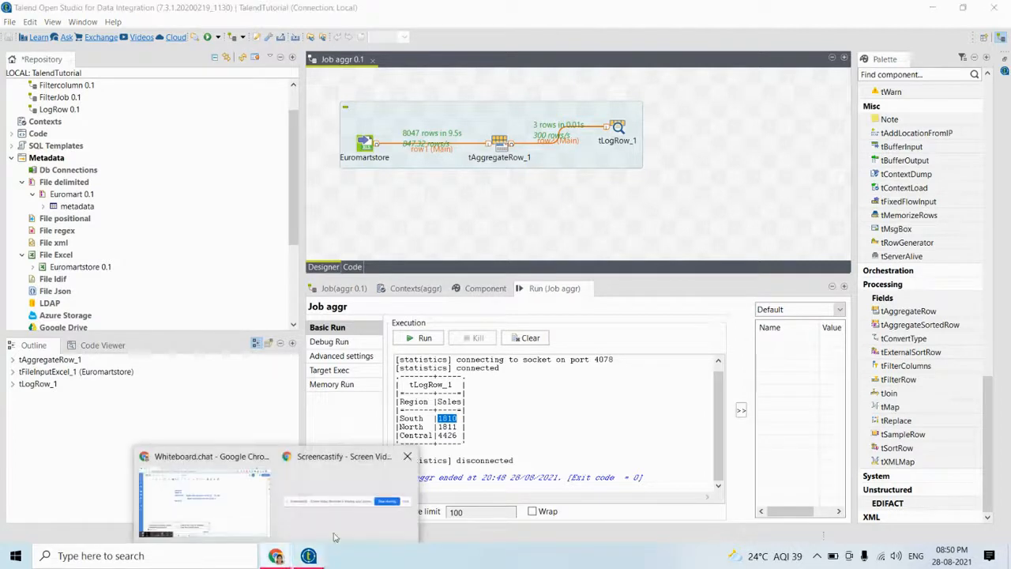
{"action": "left_click", "coordinate": [333, 537]}
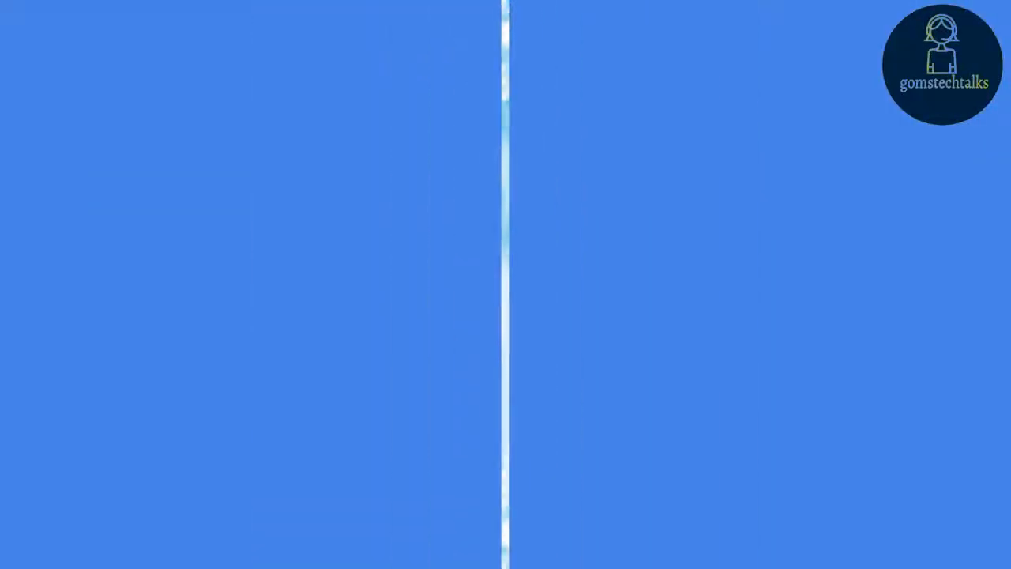